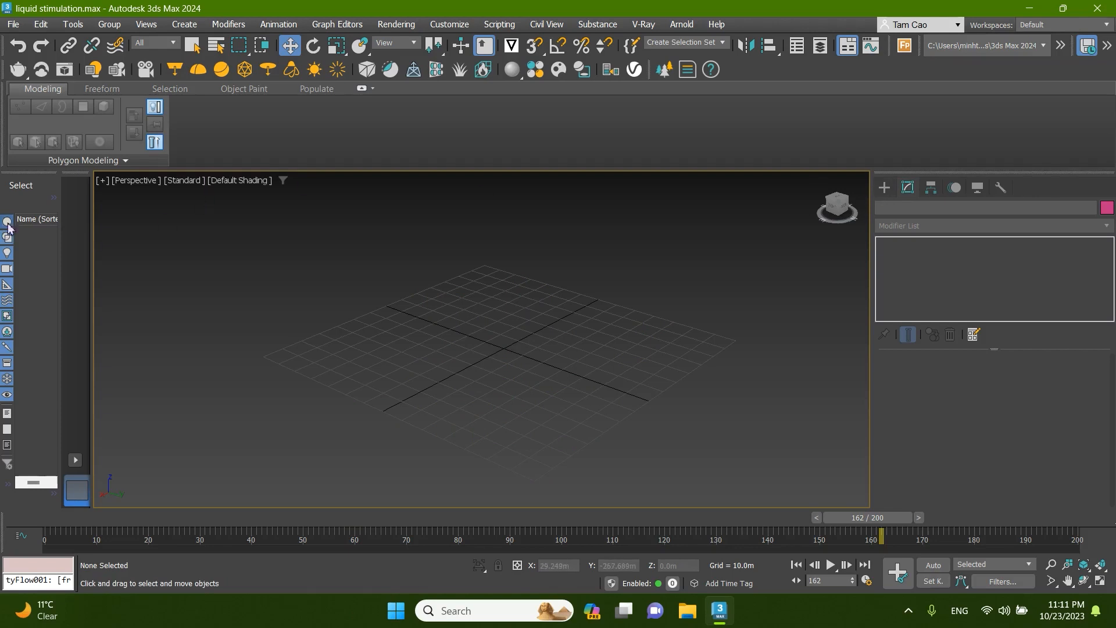
# - Create a Teapot primitive with a radius of about 22.5 m near the centre of the grid
pyautogui.click(884, 187)
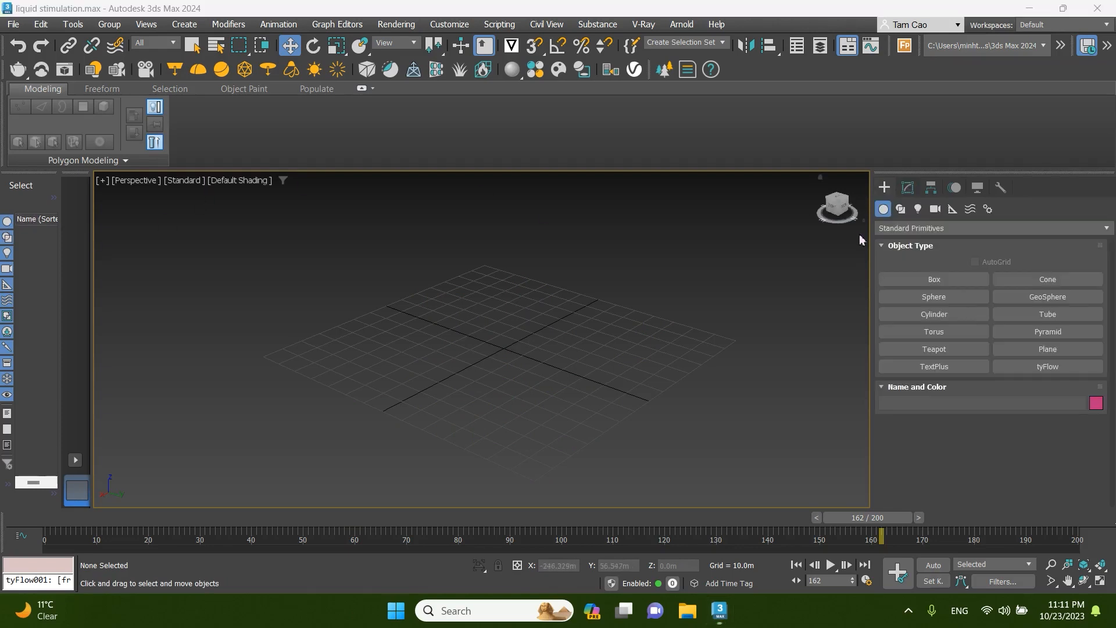
pyautogui.click(577, 351)
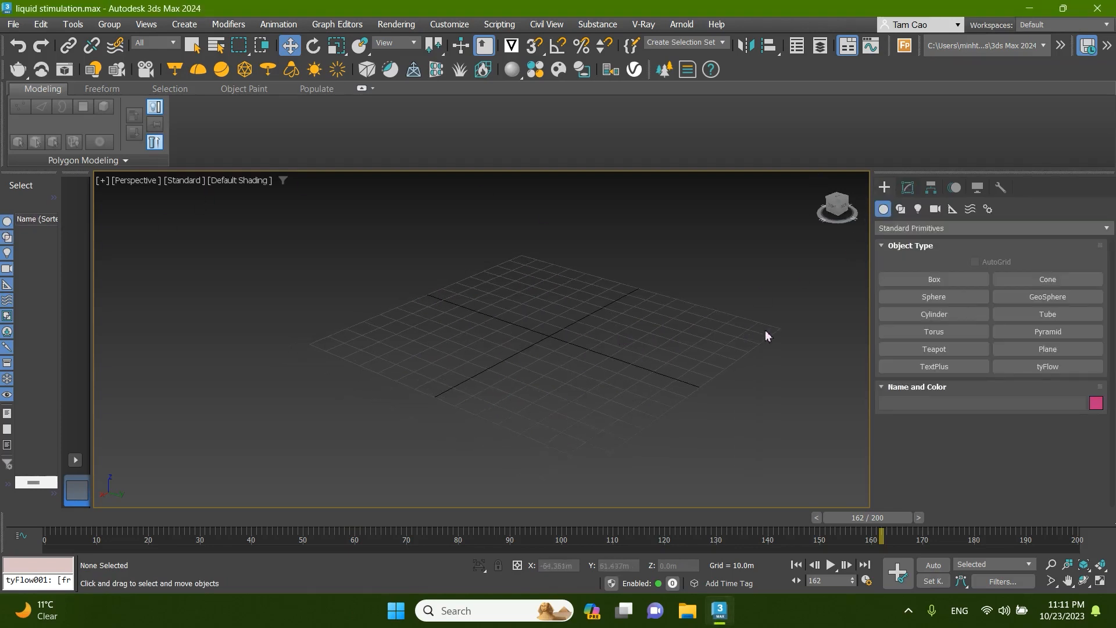
pyautogui.click(938, 350)
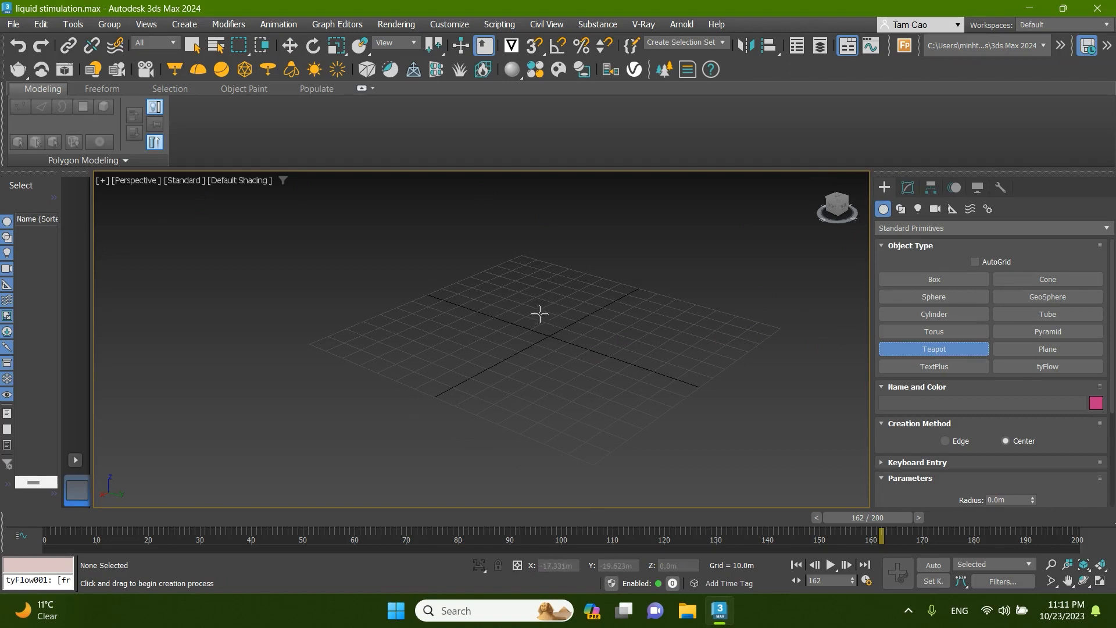
pyautogui.moveTo(539, 314); pyautogui.dragTo(546, 343)
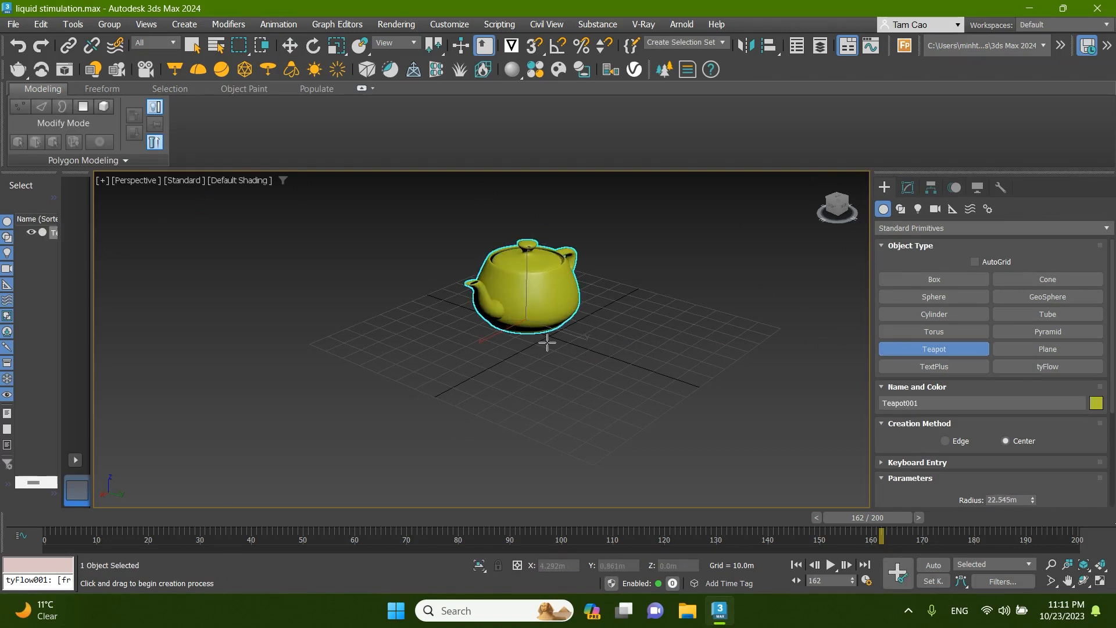
# - Move the teapot to the world origin by resetting its X and Y coordinates to 0, and deselect it
pyautogui.press('w')
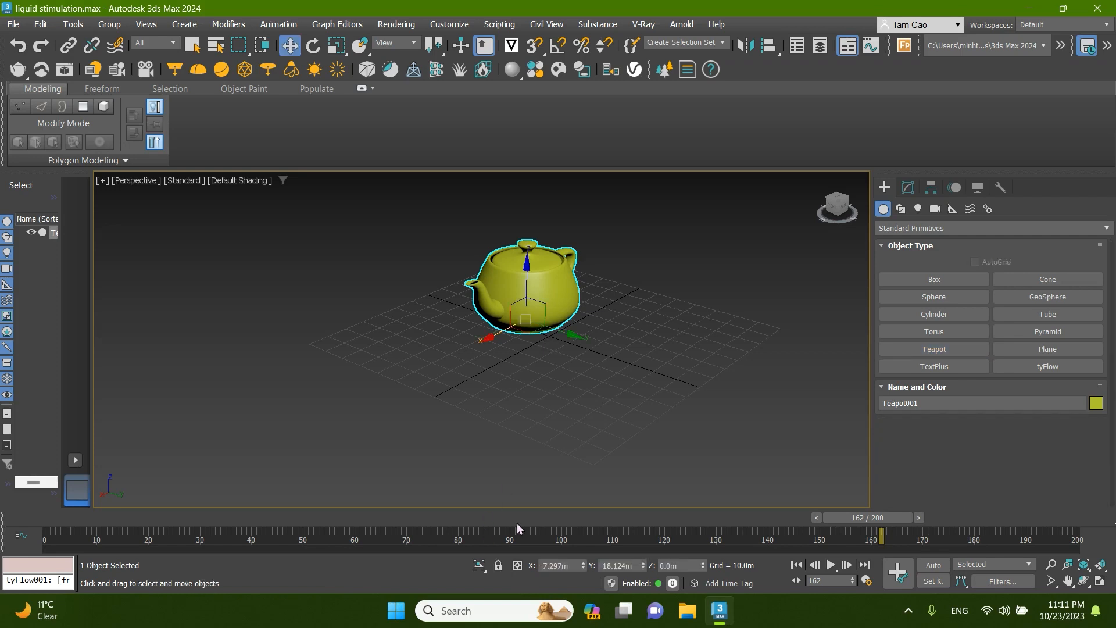
pyautogui.rightClick(582, 566)
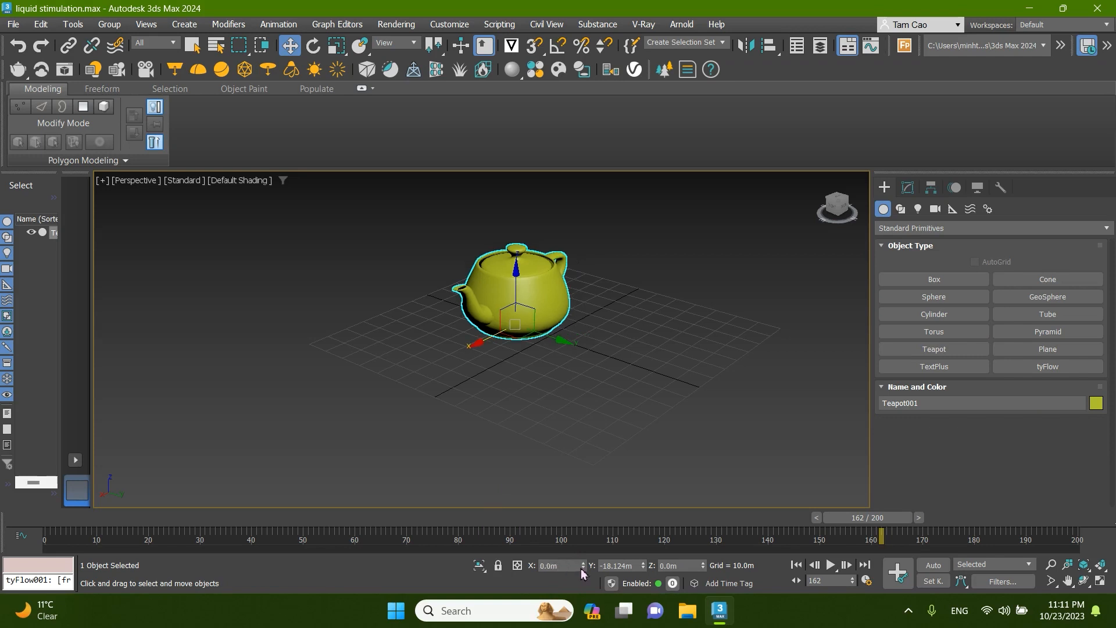
pyautogui.rightClick(643, 566)
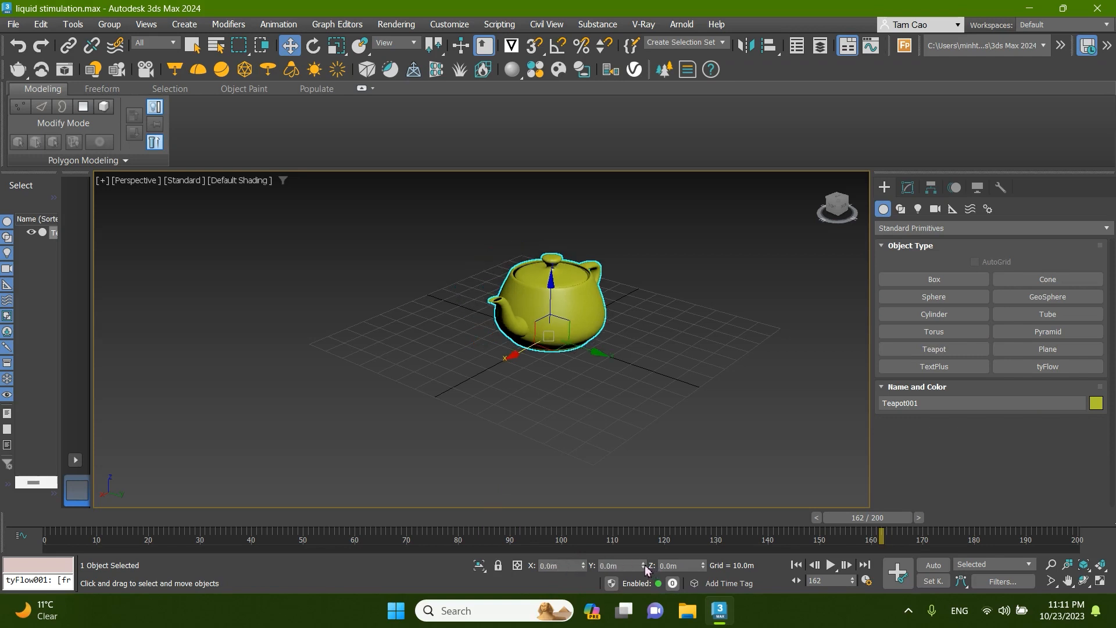
pyautogui.click(676, 441)
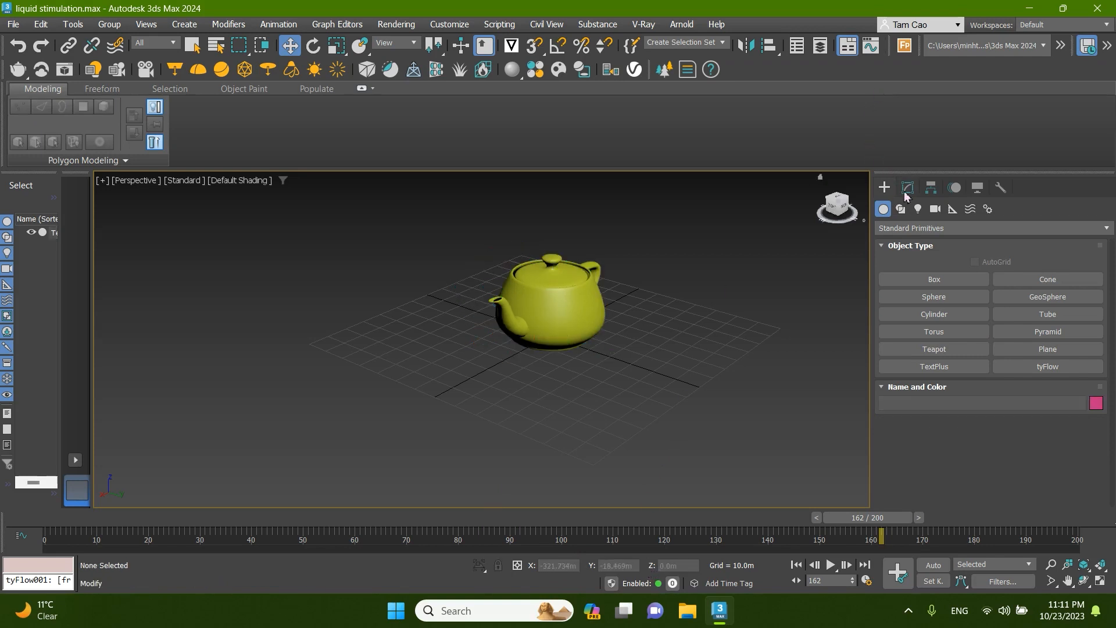
# - Place a tyFlow object on the grid beside the teapot
pyautogui.click(1023, 367)
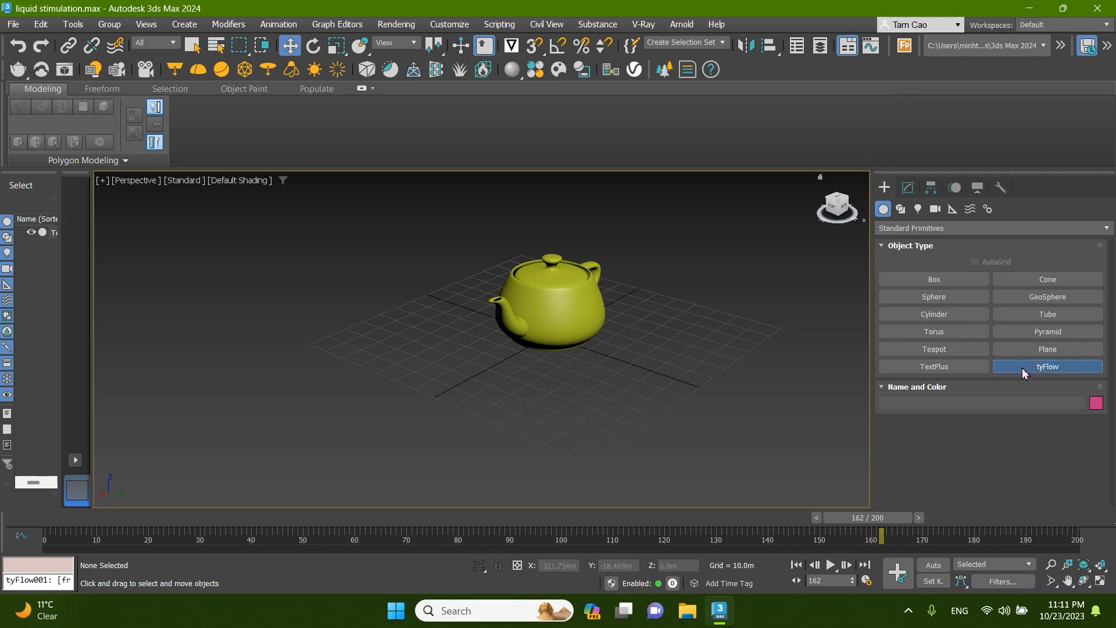
pyautogui.click(801, 351)
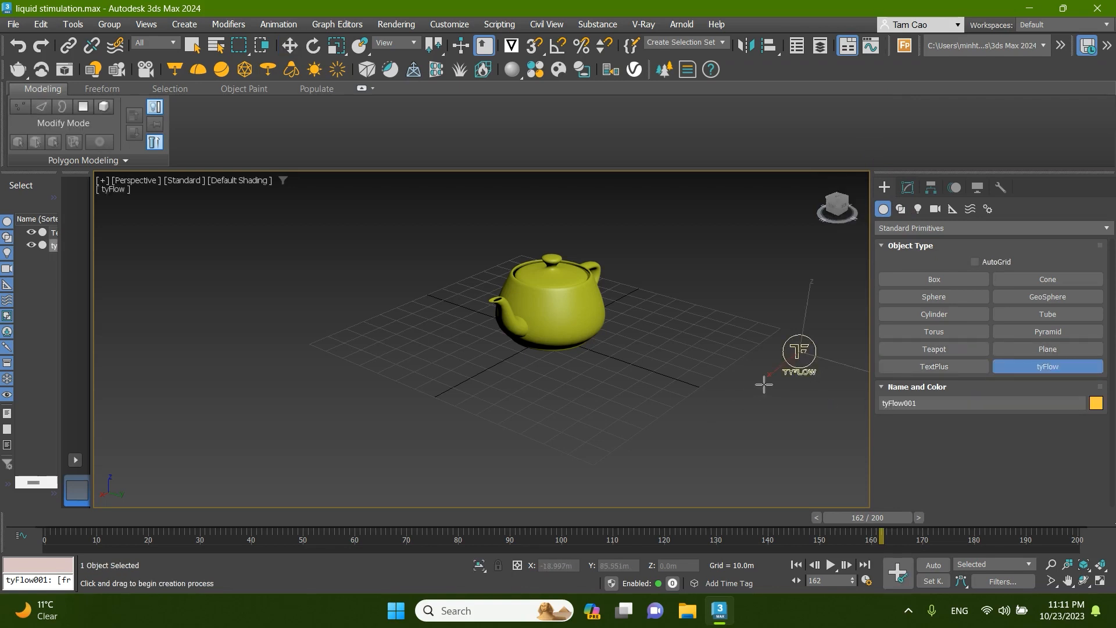
pyautogui.moveTo(763, 384); pyautogui.dragTo(758, 386, button='middle')
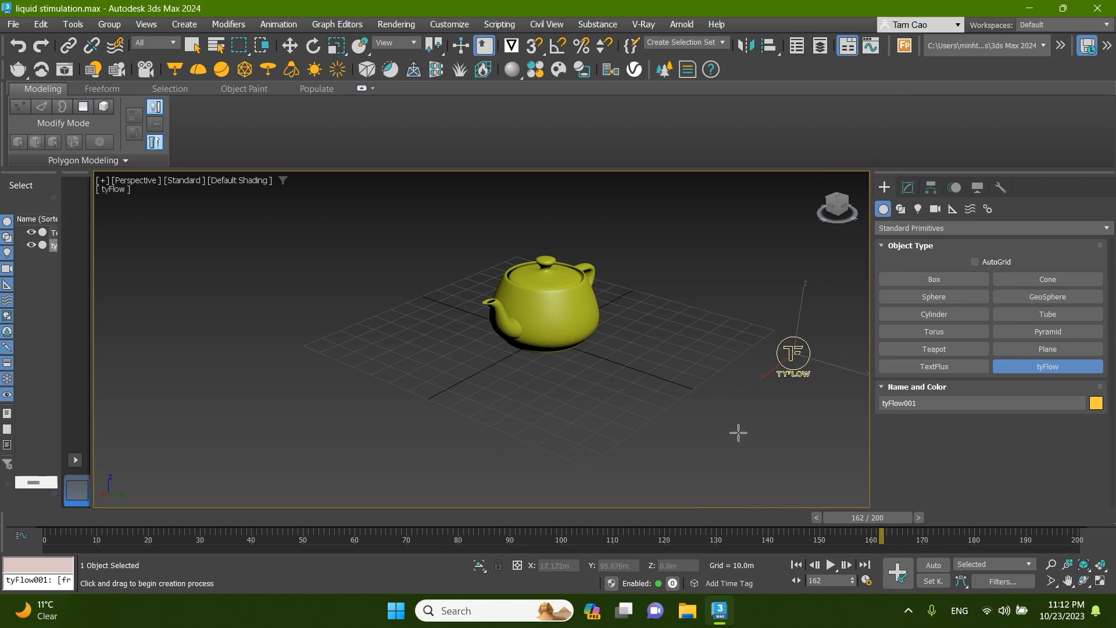
# - Create a rectangular tyIcon helper about 14.2 m long and 21.5 m wide near the teapot
pyautogui.click(953, 209)
pyautogui.click(952, 227)
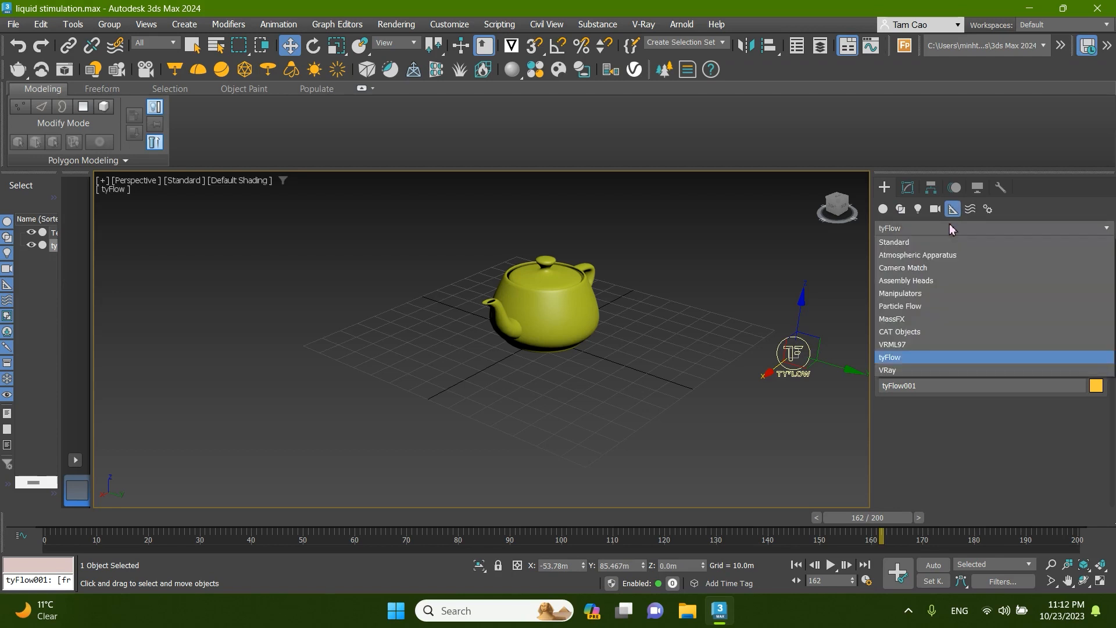
pyautogui.click(891, 358)
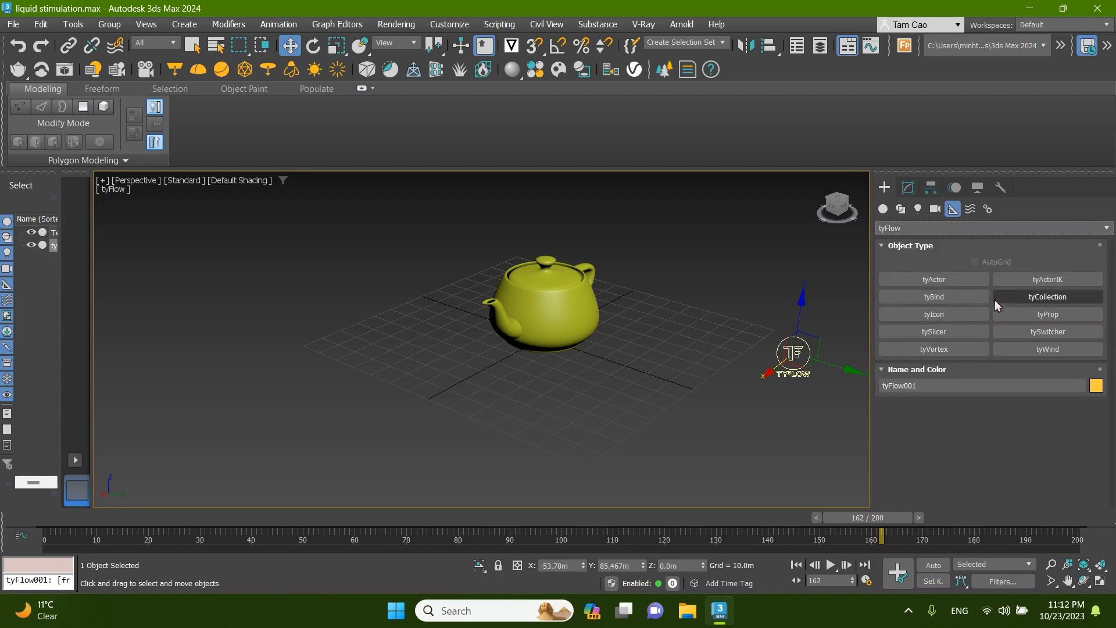
pyautogui.click(934, 315)
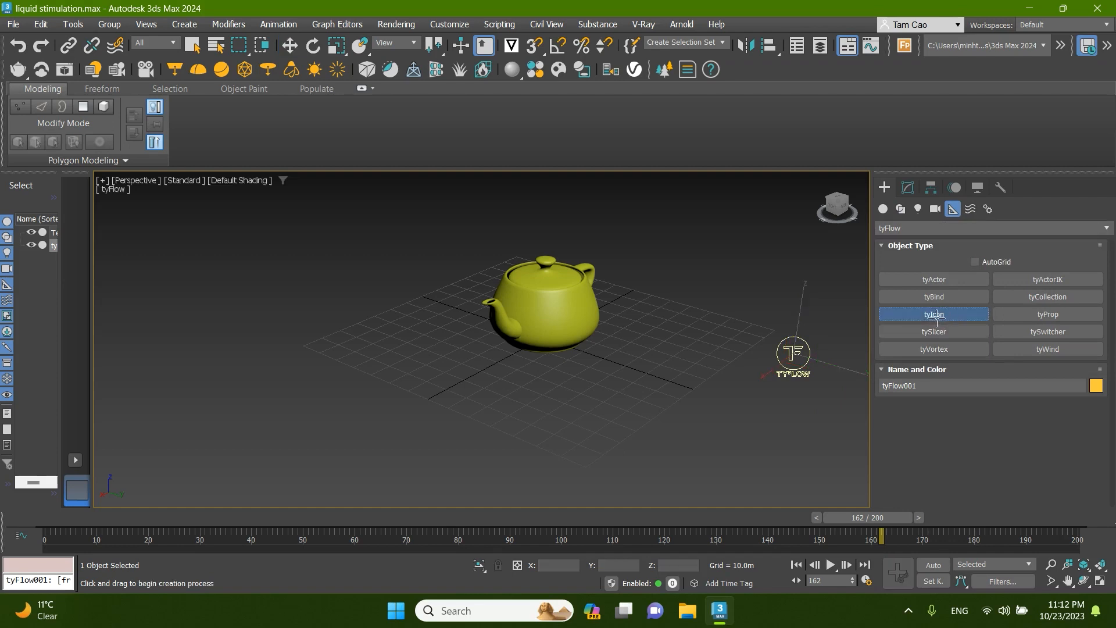
pyautogui.moveTo(550, 244); pyautogui.dragTo(560, 252)
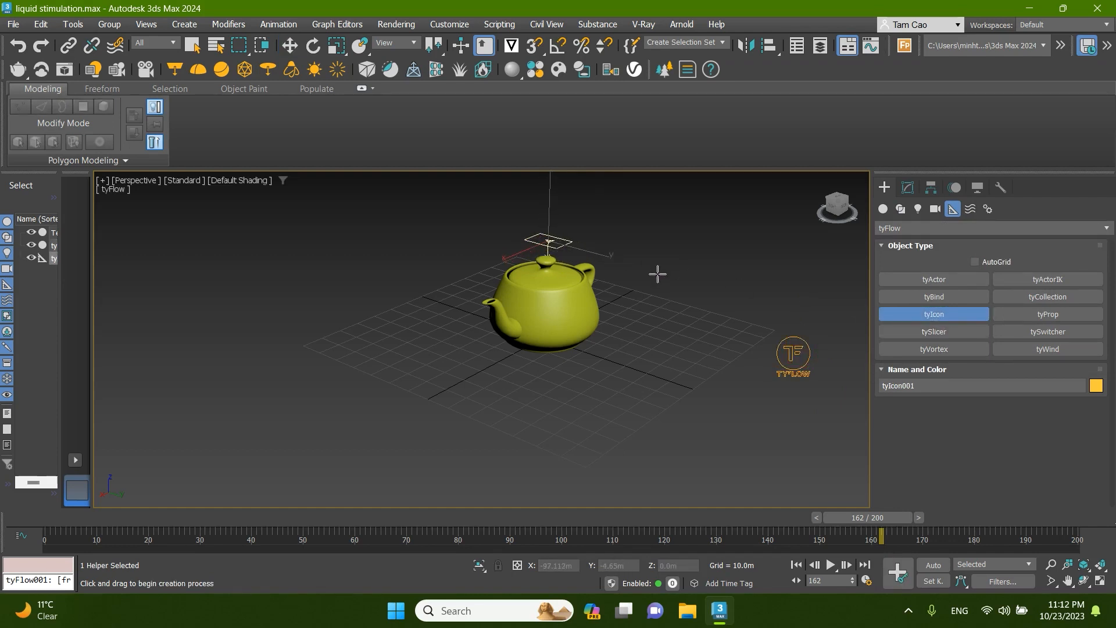
pyautogui.moveTo(673, 261); pyautogui.dragTo(682, 264, button='middle')
# - Change the tyIcon's shape to Circle
pyautogui.click(907, 187)
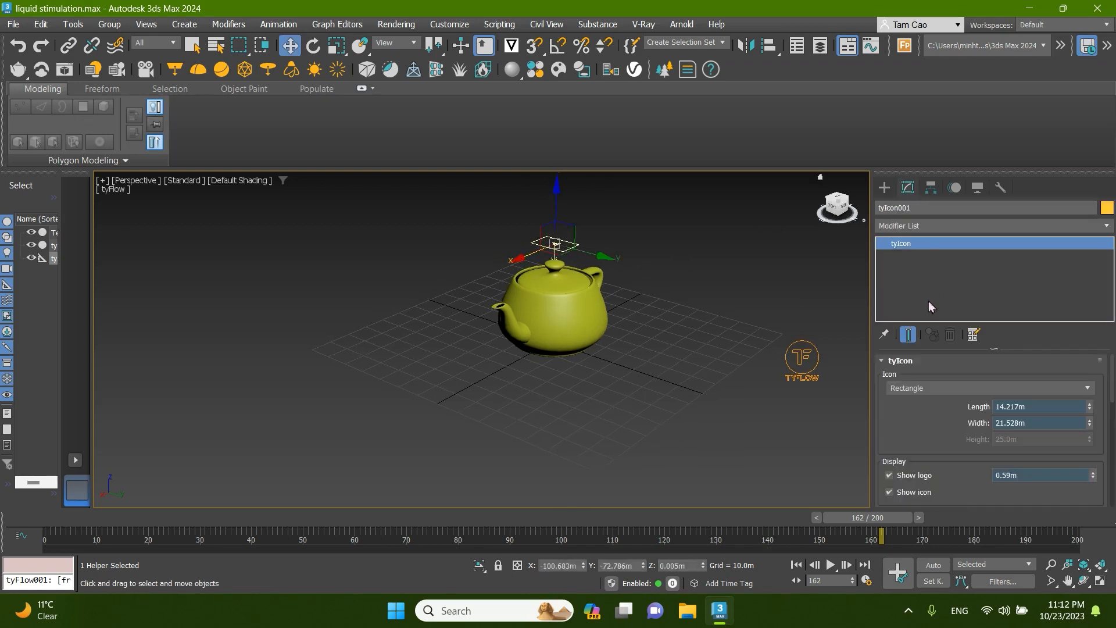
pyautogui.click(923, 386)
pyautogui.click(918, 415)
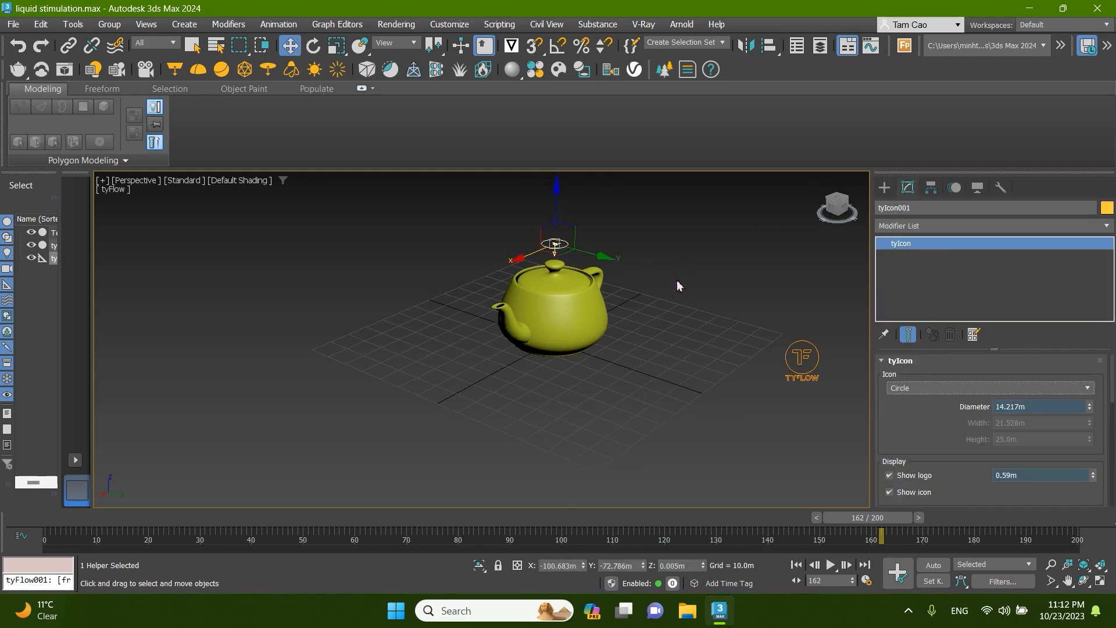
# - Raise the tyIcon to about 36.9 m and shift it along Y in the Left view to line up with the teapot
pyautogui.moveTo(635, 248); pyautogui.dragTo(657, 285, button='middle')
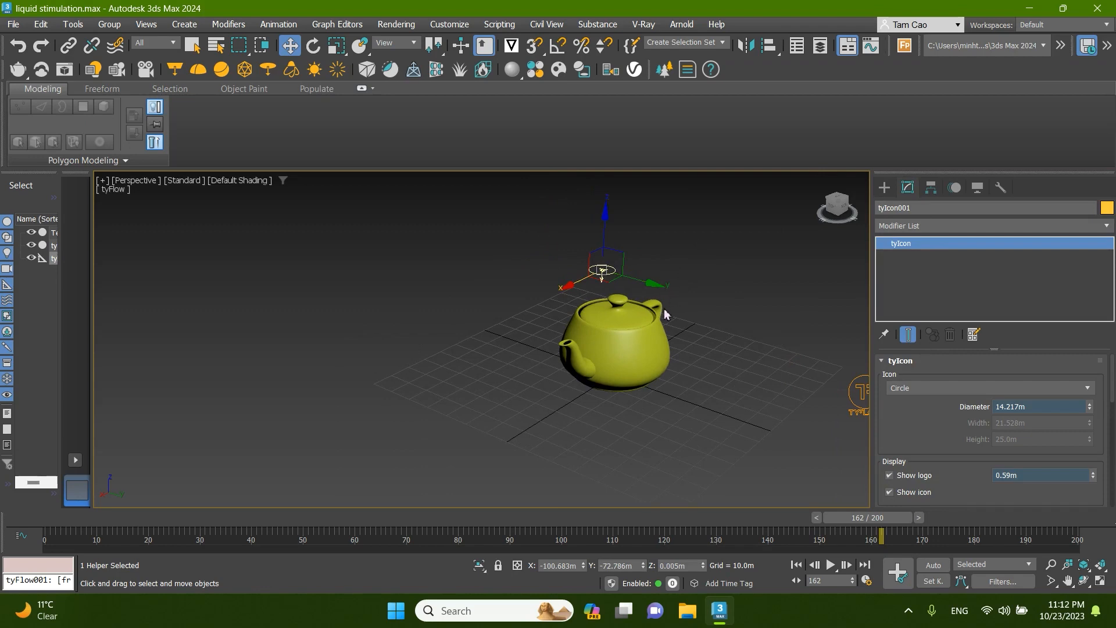
pyautogui.scroll(2, 637, 325)
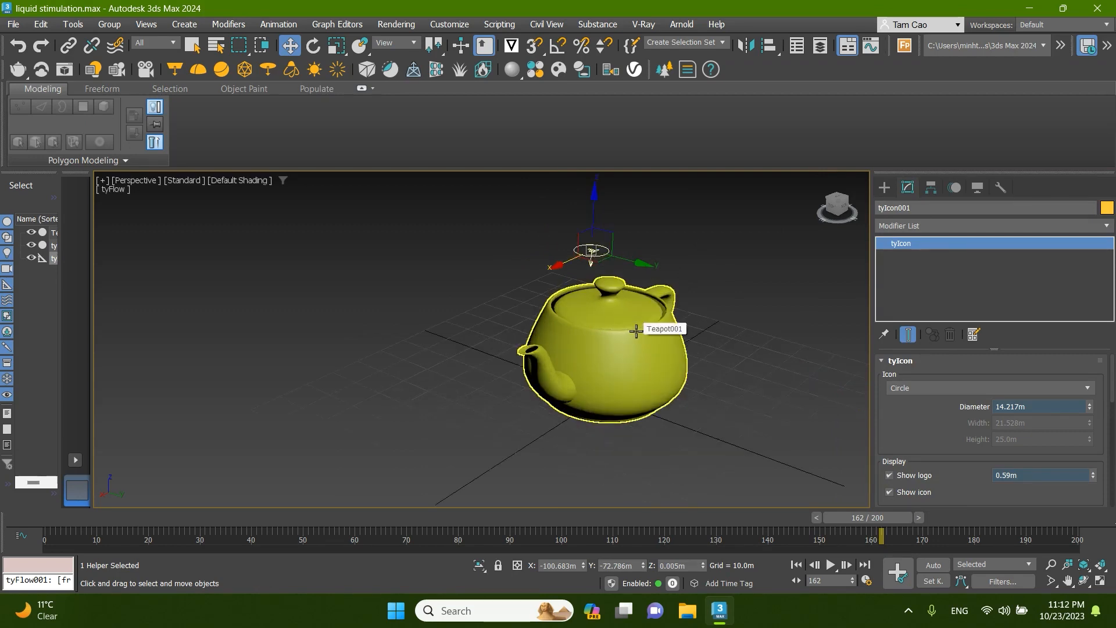
pyautogui.hotkey('alt', 'w')
pyautogui.rightClick(326, 407)
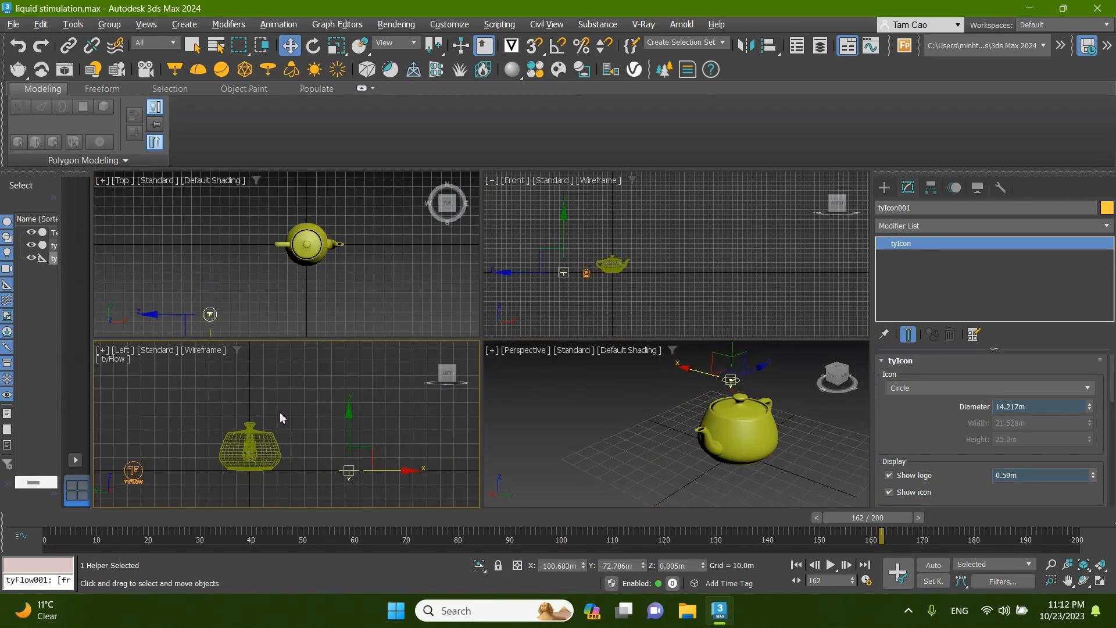
pyautogui.moveTo(349, 413); pyautogui.dragTo(348, 363)
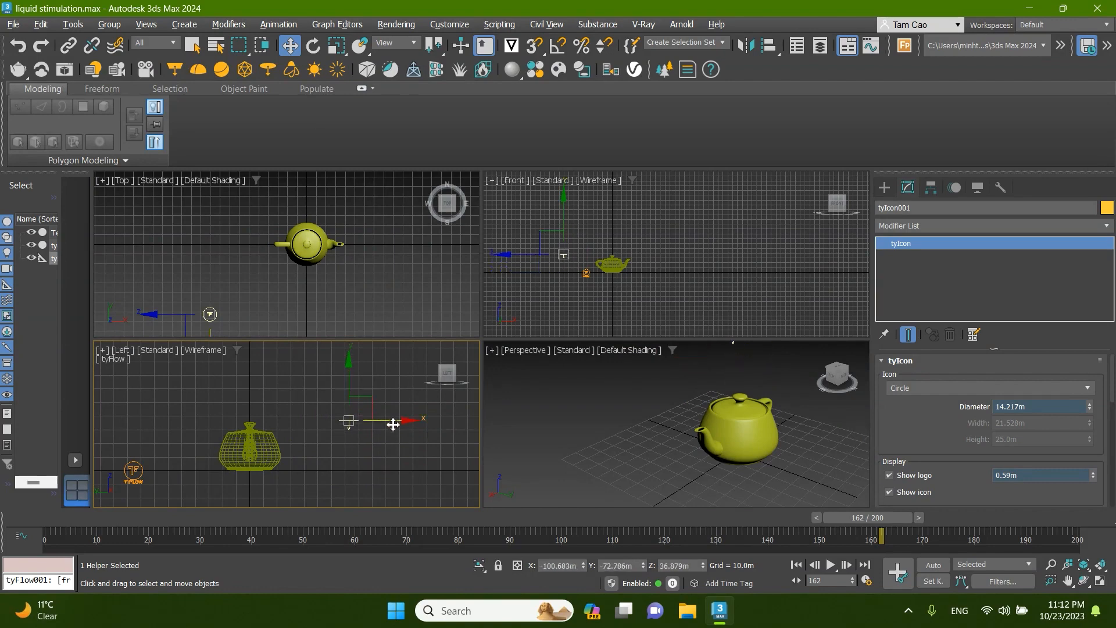
pyautogui.moveTo(405, 420); pyautogui.dragTo(297, 415)
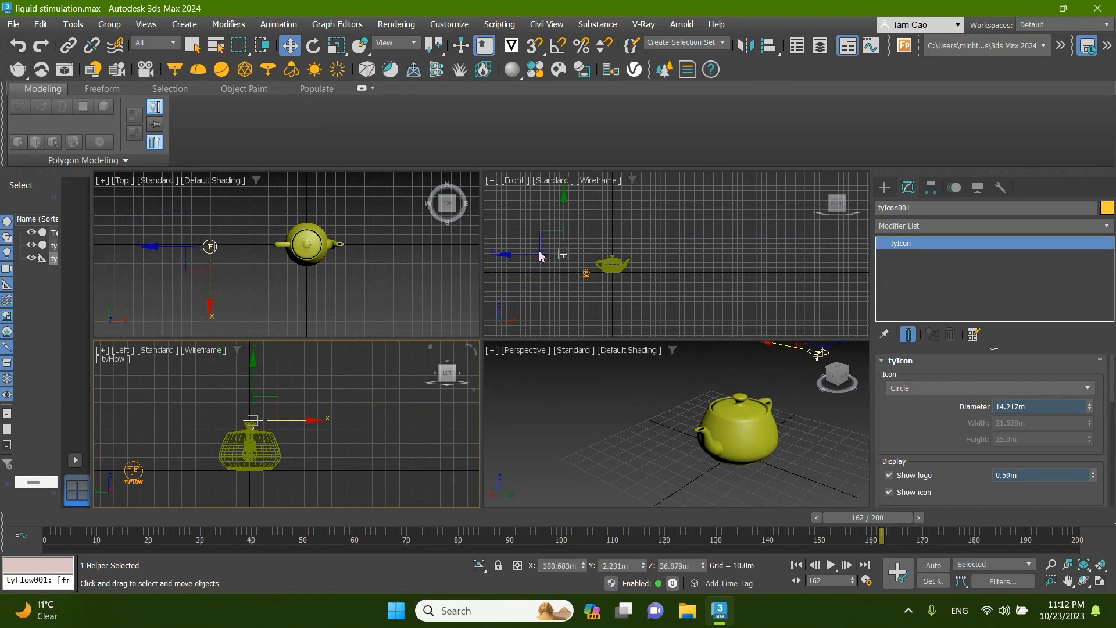
# - Move the tyIcon in the Front view so it sits centred just above the teapot's lid, and maximize the Perspective view
pyautogui.click(506, 259)
pyautogui.scroll(3, 578, 272)
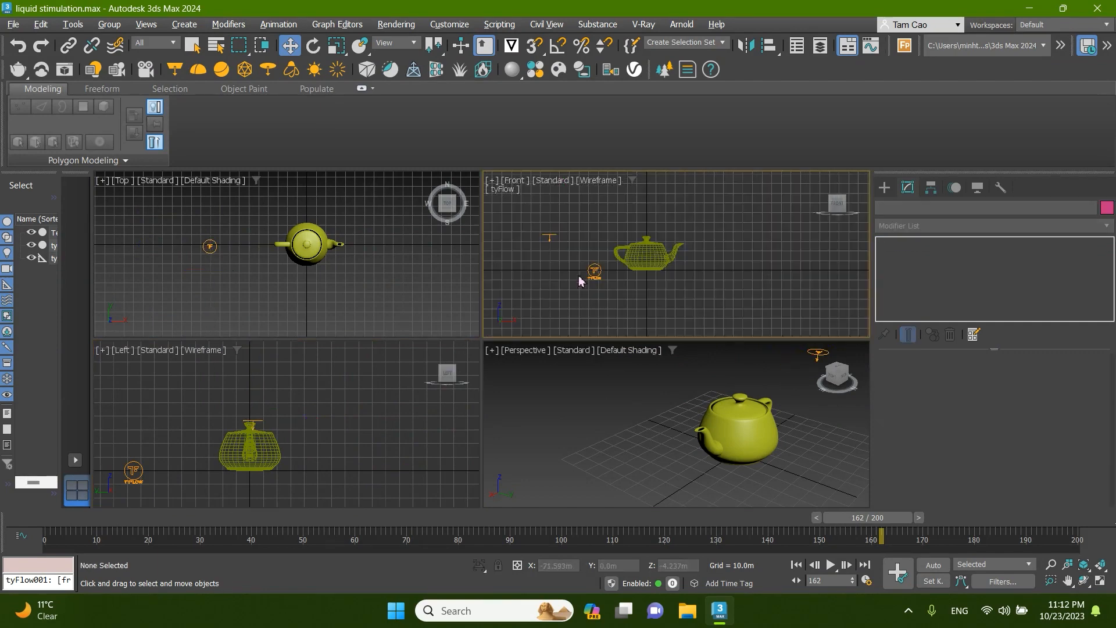
pyautogui.click(552, 237)
pyautogui.moveTo(556, 240); pyautogui.dragTo(648, 198)
pyautogui.click(522, 419)
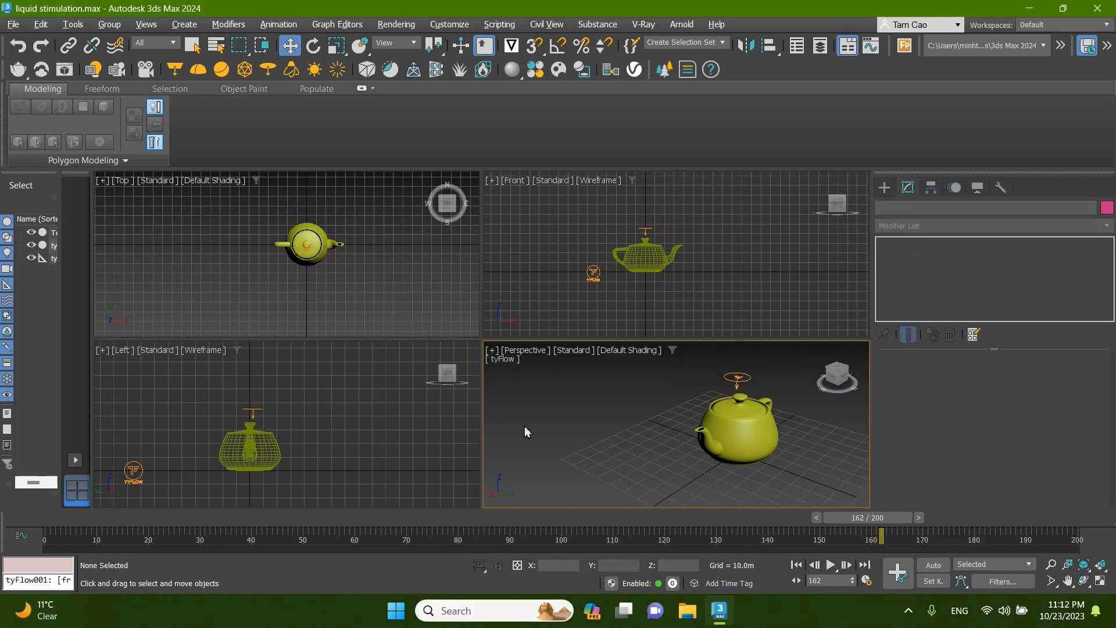
pyautogui.hotkey('alt', 'w')
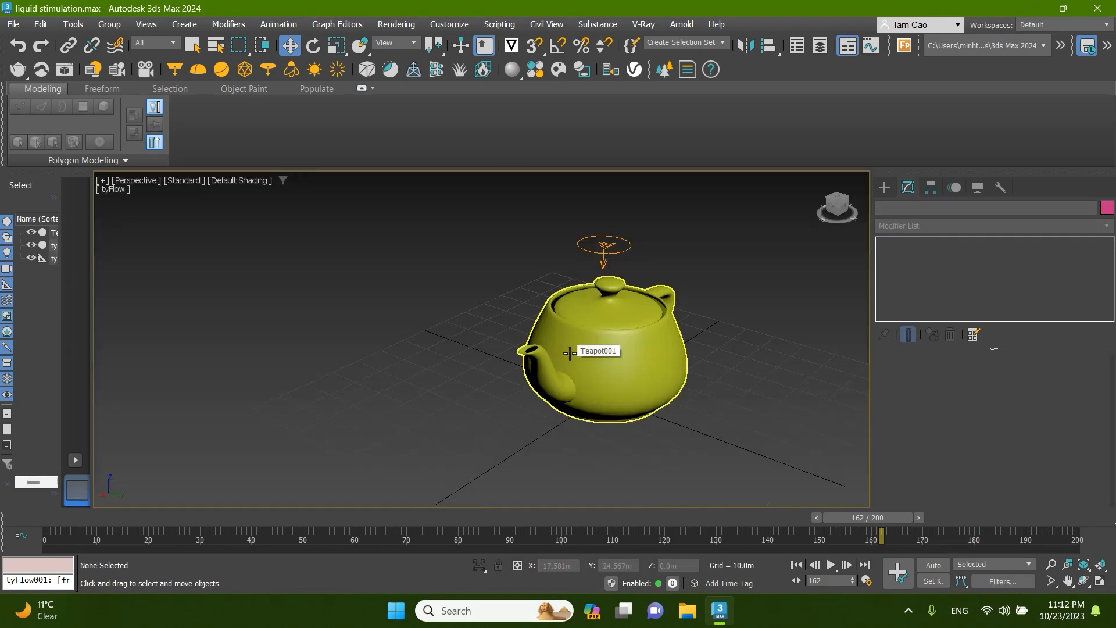
# - Open the tyFlow object's editor, narrow its window and arrange it so the teapot stays in view beside it
pyautogui.scroll(-4, 618, 356)
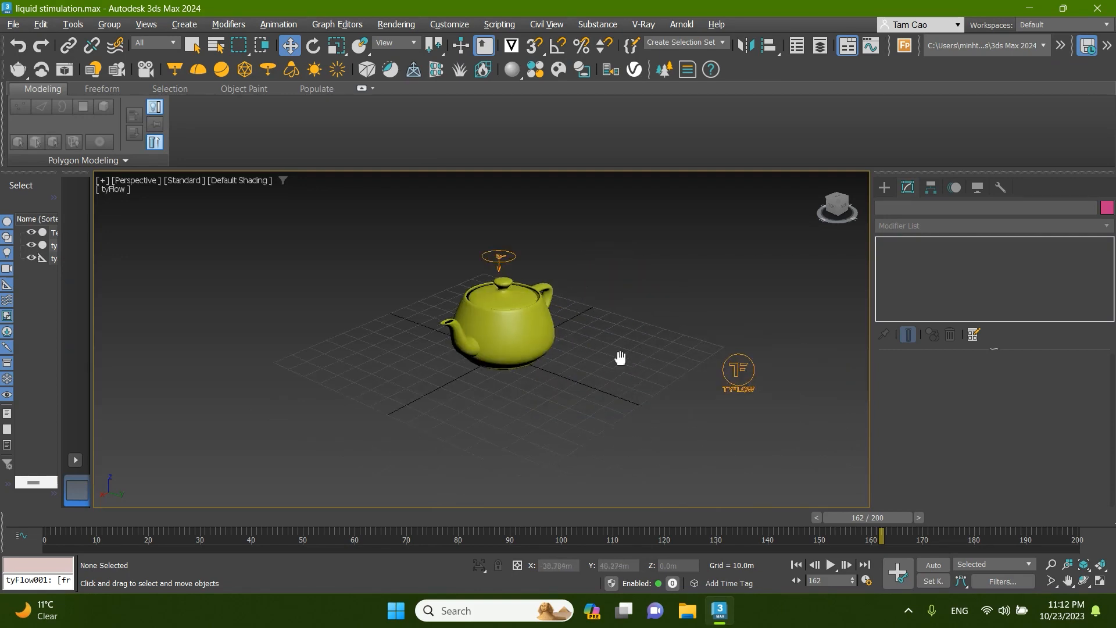
pyautogui.click(736, 369)
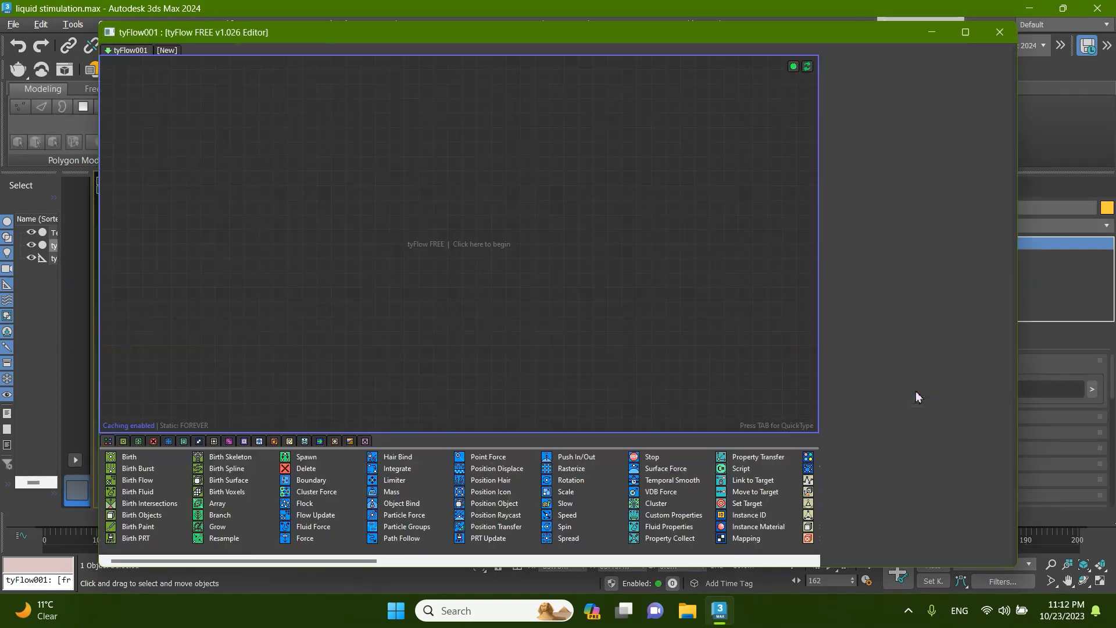
pyautogui.click(919, 389)
pyautogui.moveTo(1017, 371); pyautogui.dragTo(584, 368)
pyautogui.click(705, 347)
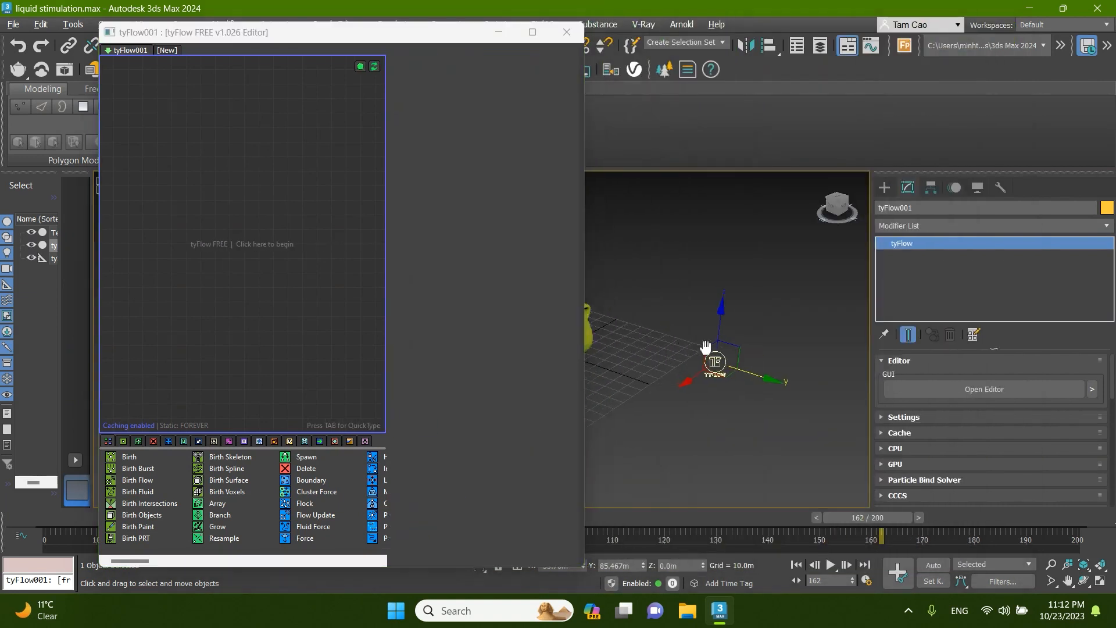
pyautogui.moveTo(704, 347); pyautogui.dragTo(777, 354, button='middle')
pyautogui.scroll(2, 639, 340)
pyautogui.moveTo(632, 338); pyautogui.dragTo(726, 347, button='middle')
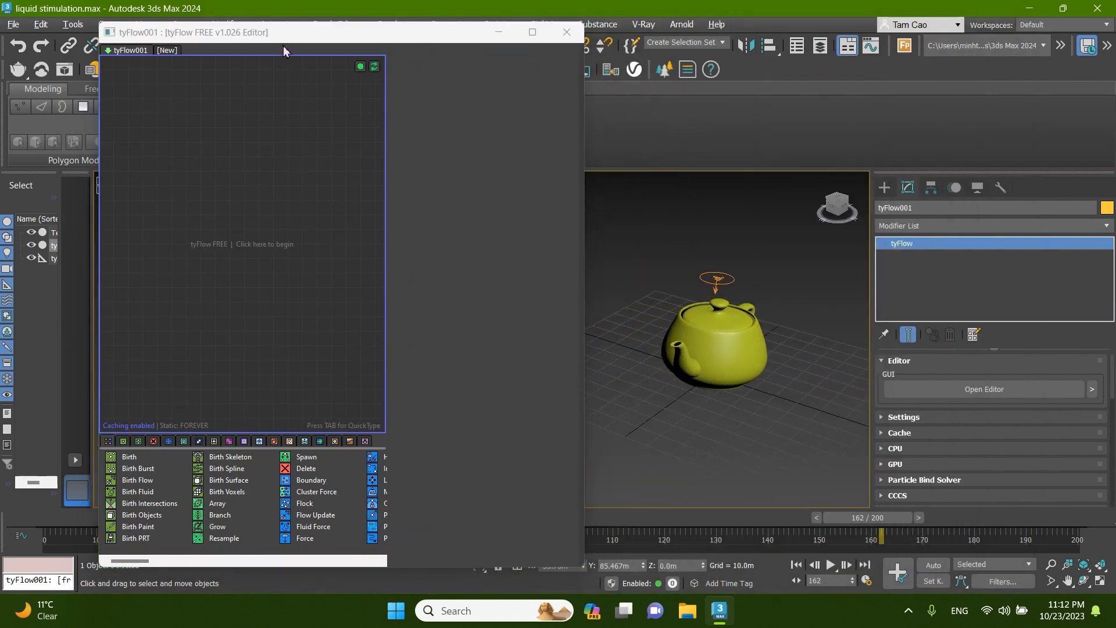
pyautogui.moveTo(299, 36); pyautogui.dragTo(249, 27)
# - Add a Birth operator as a new event, with end frame 200 and a total of 4000 particles
pyautogui.moveTo(82, 450); pyautogui.dragTo(124, 205)
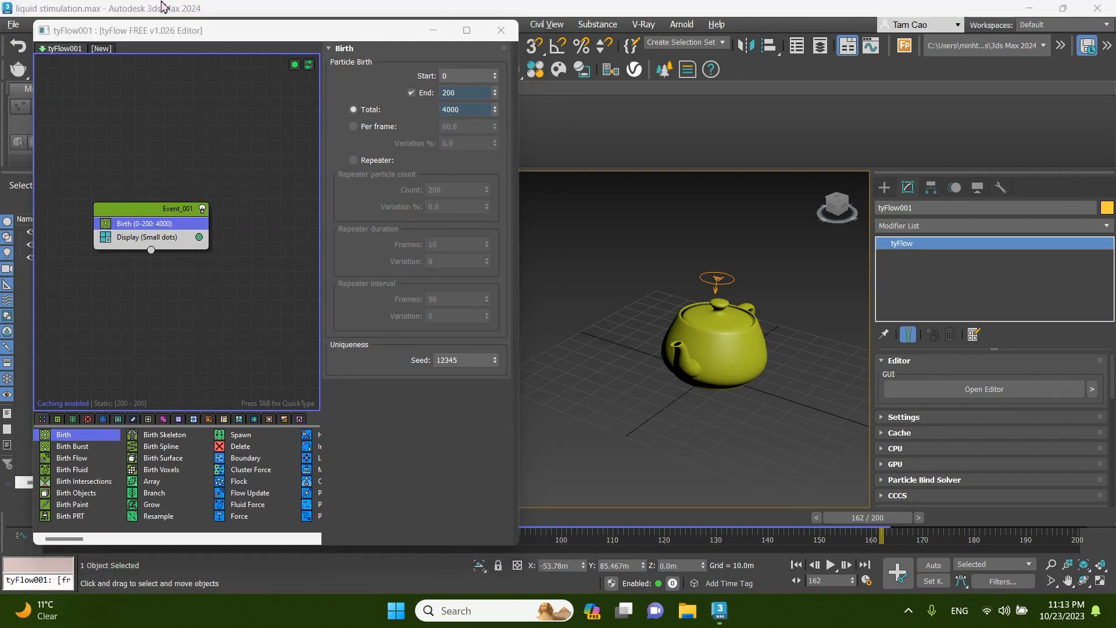
pyautogui.click(464, 111)
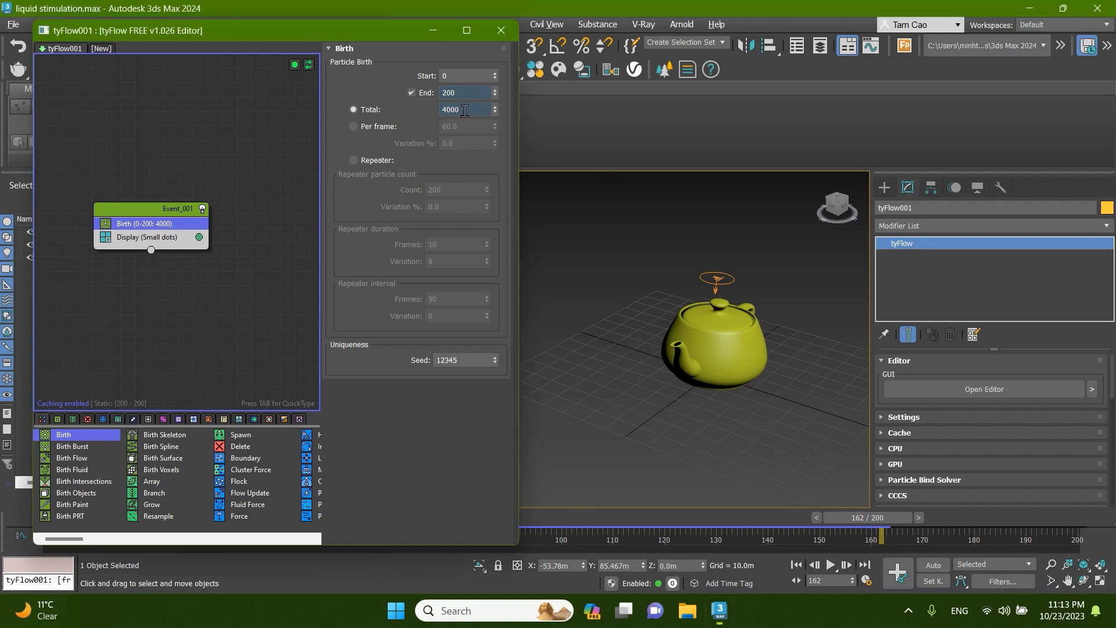
pyautogui.doubleClick(465, 110)
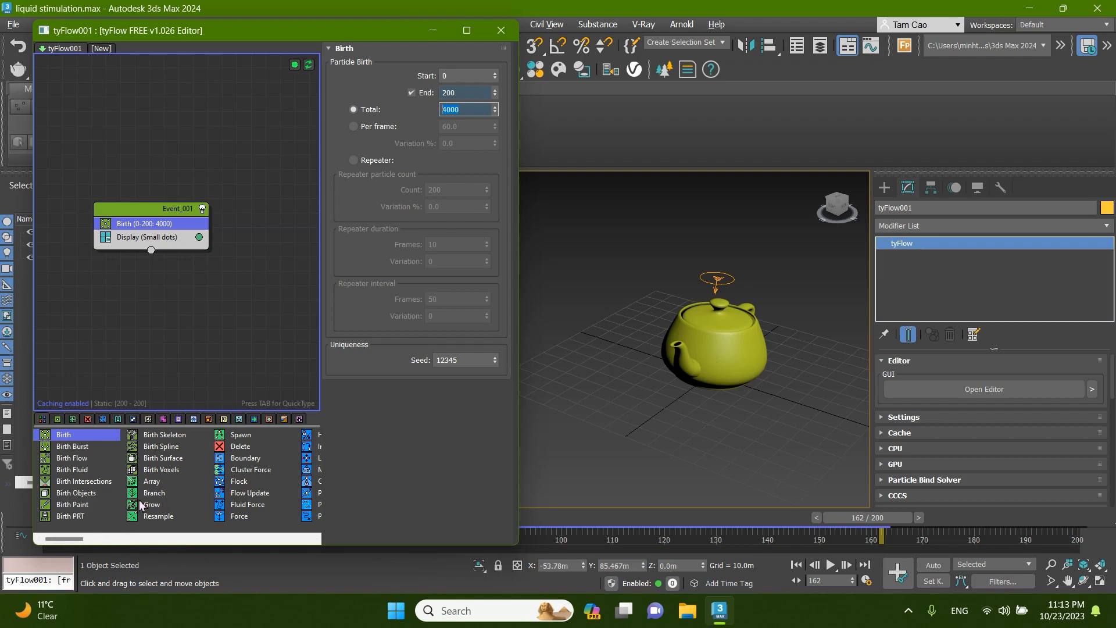
# - Add a Position Icon operator below Birth in the event and pick the circular tyIcon above the teapot as its icon
pyautogui.scroll(-3, 140, 505)
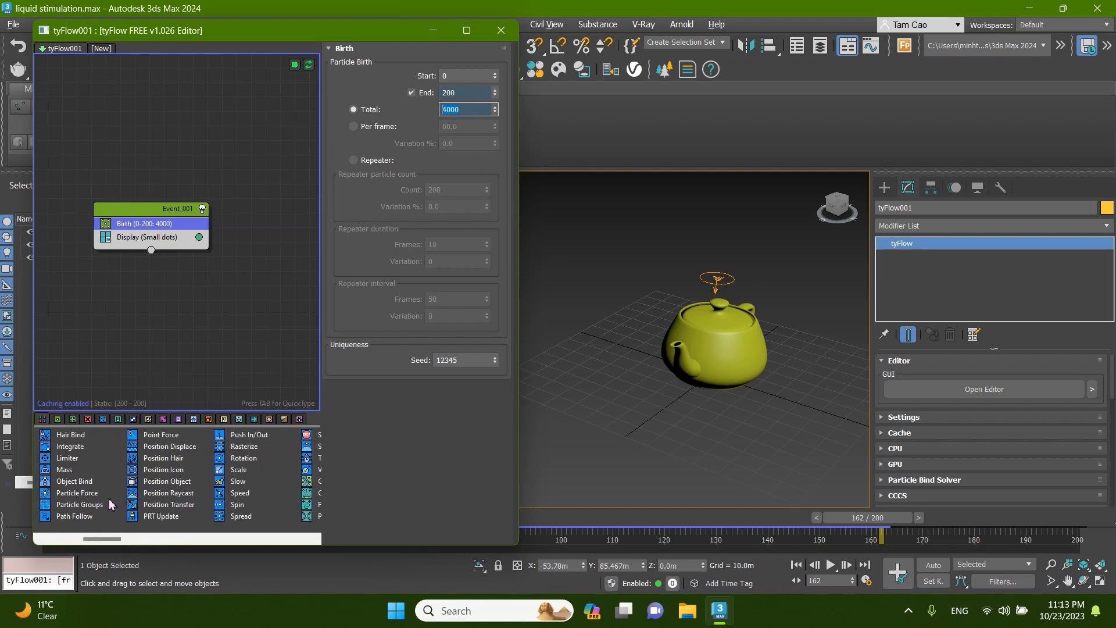
pyautogui.moveTo(164, 469); pyautogui.dragTo(168, 238)
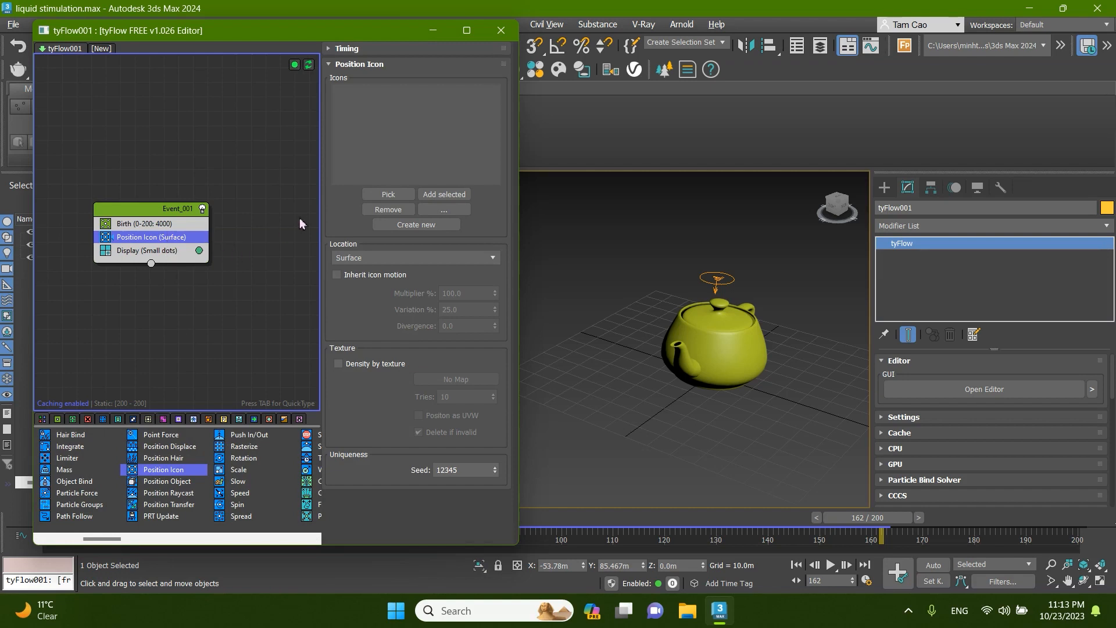
pyautogui.click(385, 195)
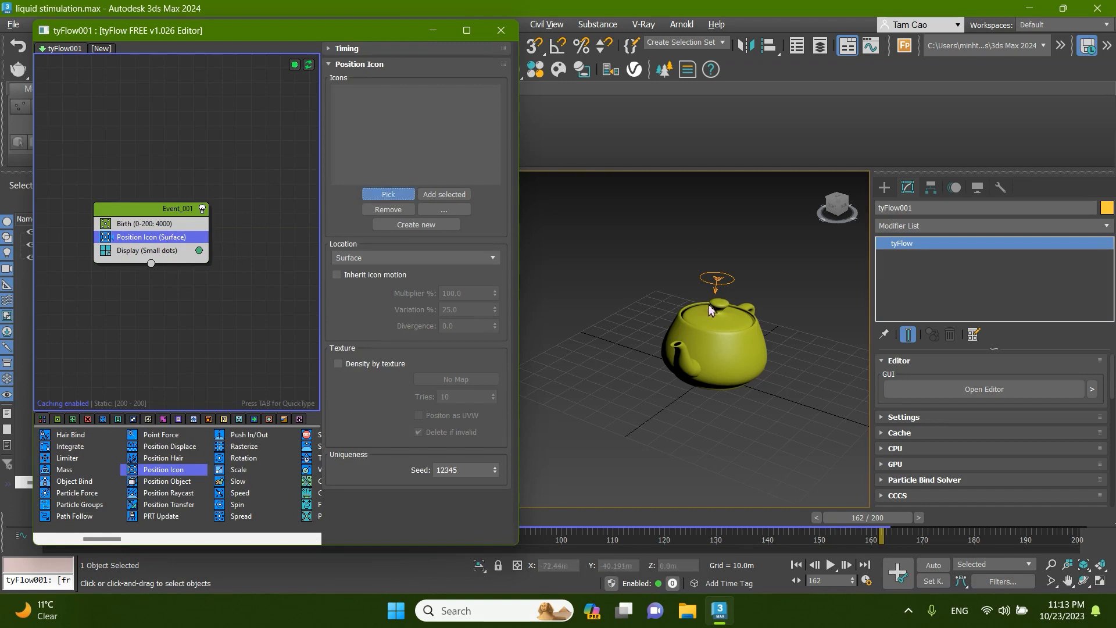
pyautogui.click(717, 280)
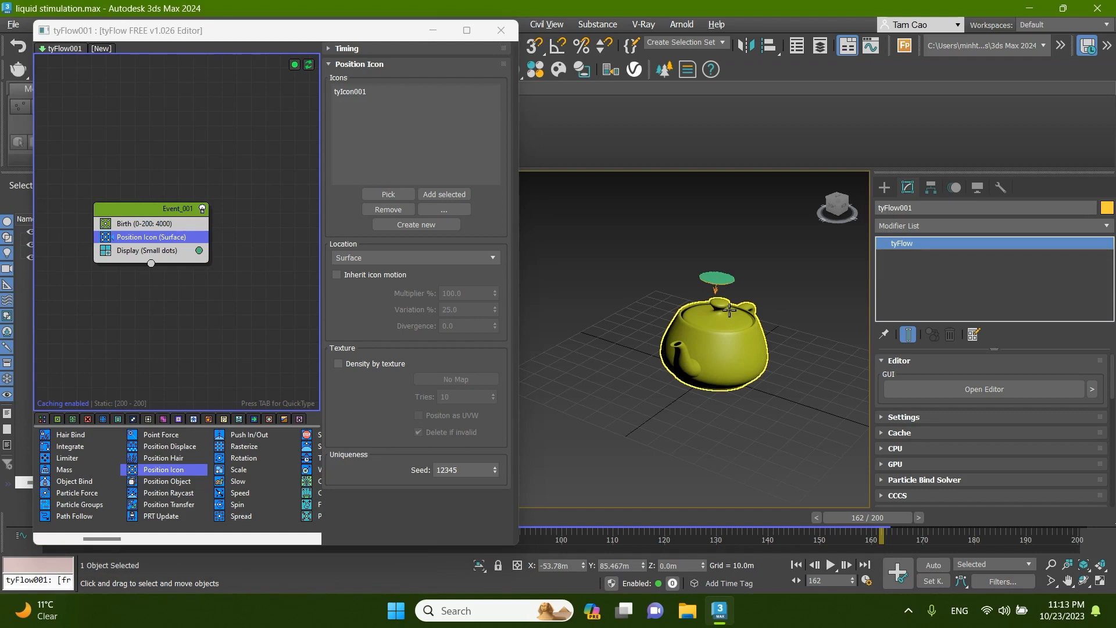
pyautogui.scroll(5, 729, 310)
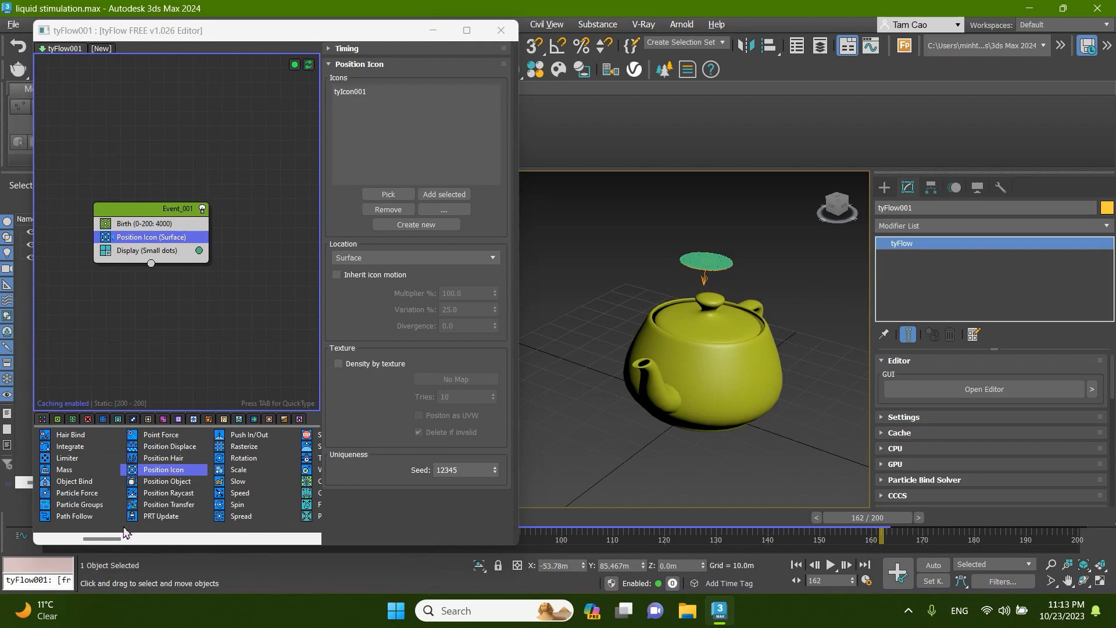
# - Add a Force operator below Position Icon and set its built-in gravity strength to -0.3 m
pyautogui.moveTo(122, 538); pyautogui.dragTo(87, 539)
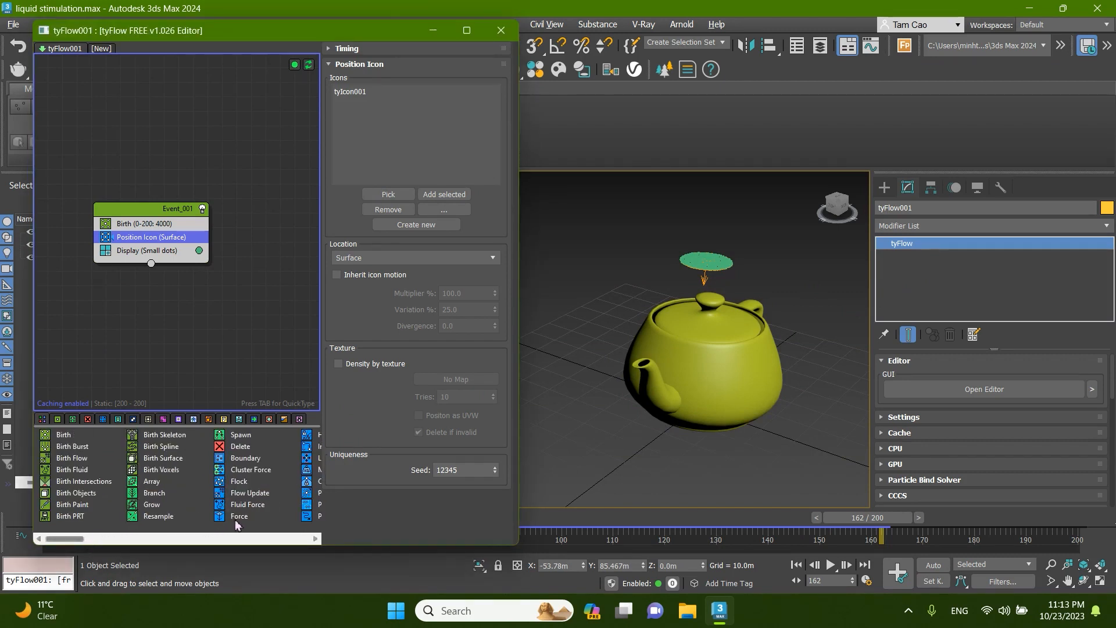
pyautogui.moveTo(239, 515); pyautogui.dragTo(158, 250)
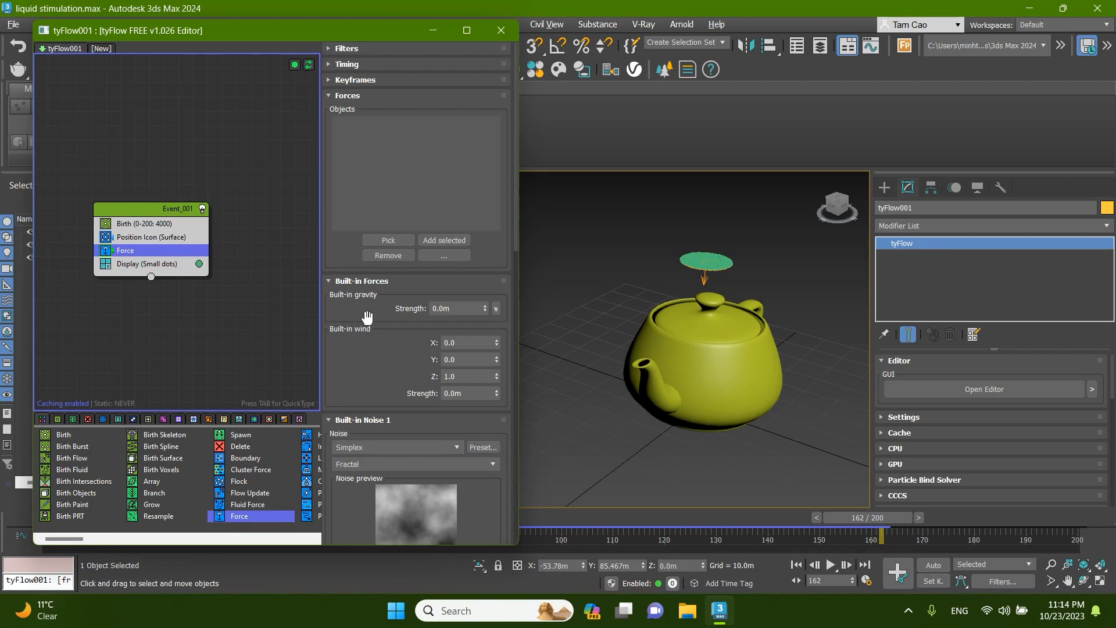
pyautogui.scroll(-2, 373, 361)
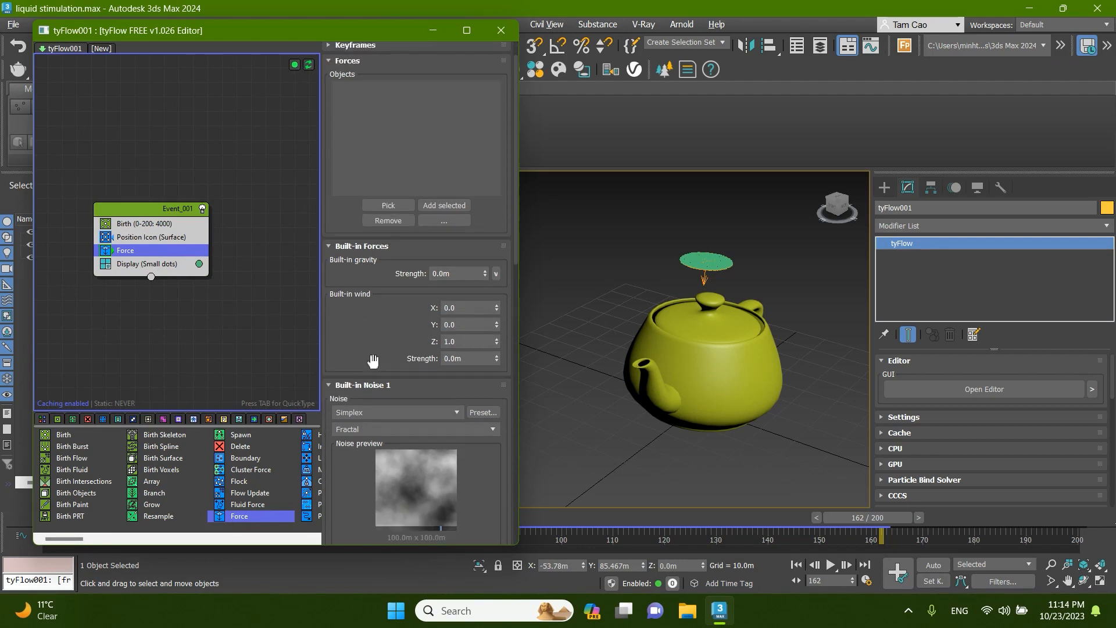
pyautogui.click(478, 274)
pyautogui.write('-')
pyautogui.write('0.3')
pyautogui.press('Return')
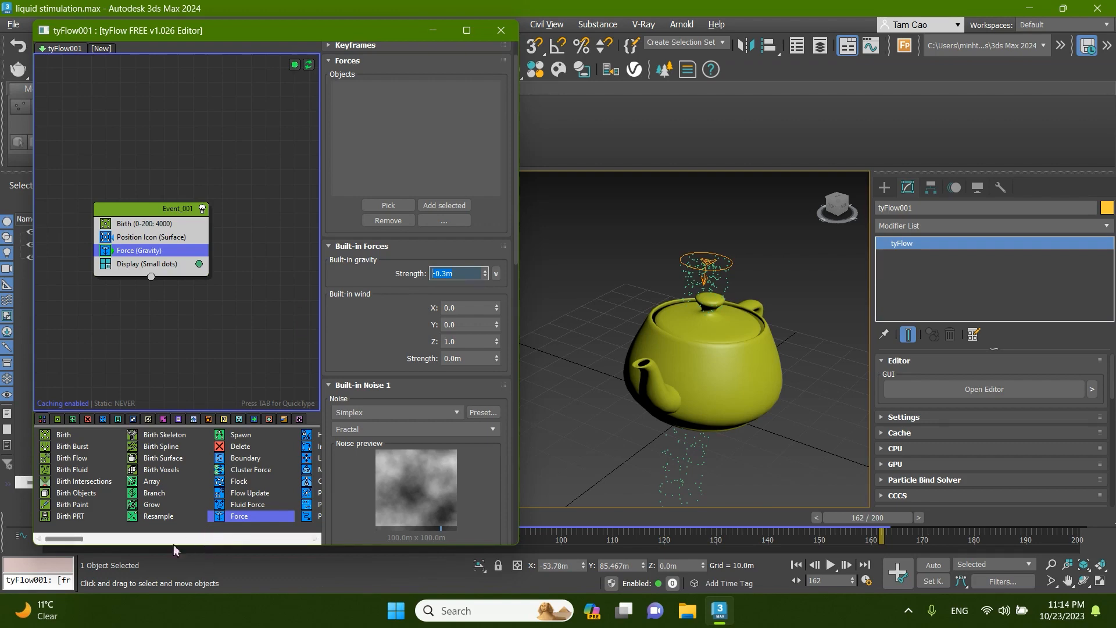
# - Add a Collision operator below Force and pick the teapot as its collision object
pyautogui.moveTo(55, 544); pyautogui.dragTo(132, 497)
pyautogui.scroll(-5, 154, 480)
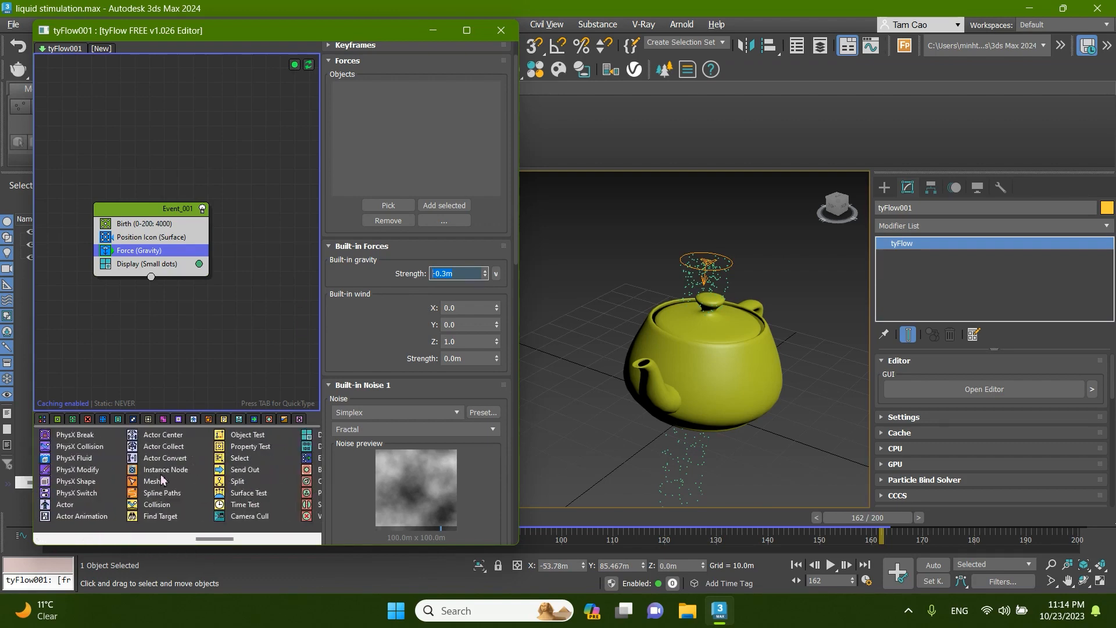
pyautogui.scroll(6, 161, 480)
pyautogui.scroll(-6, 167, 492)
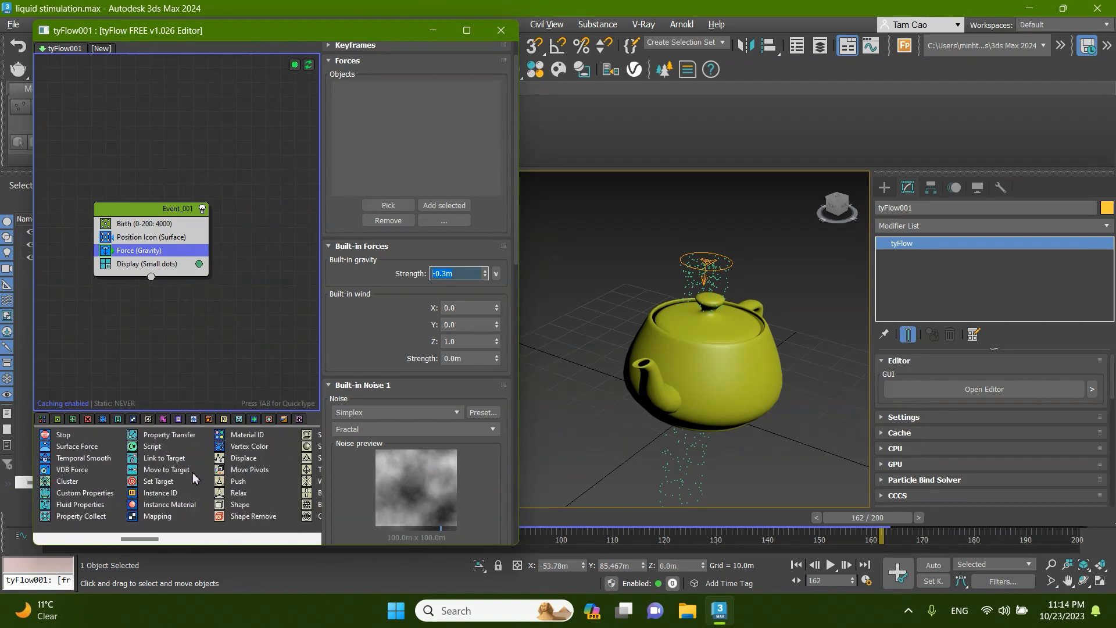
pyautogui.scroll(-1, 195, 476)
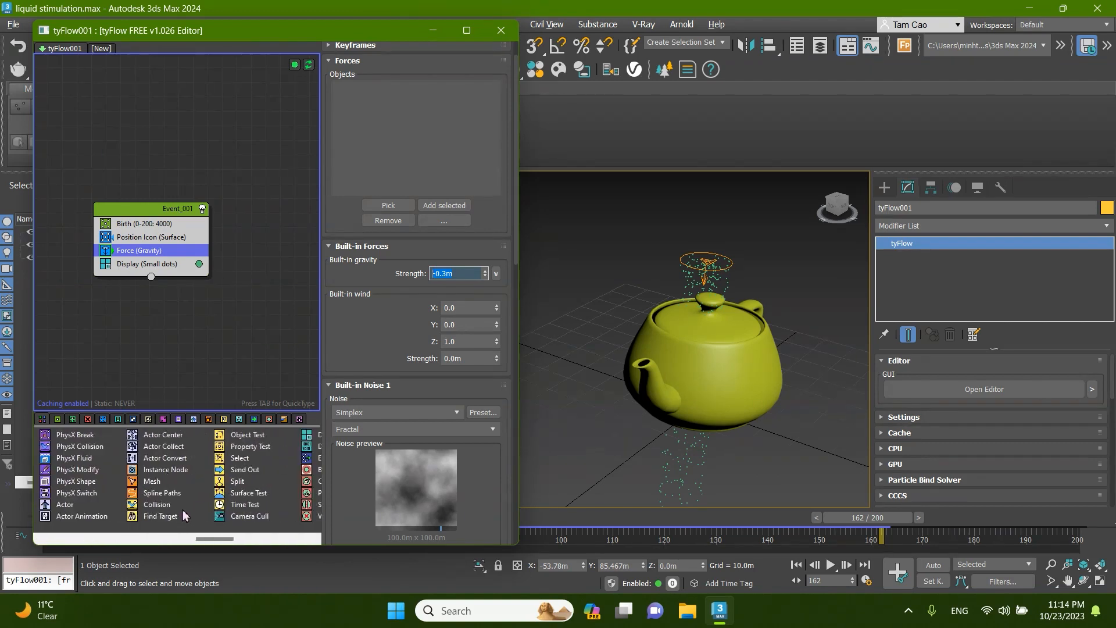
pyautogui.moveTo(174, 504); pyautogui.dragTo(174, 263)
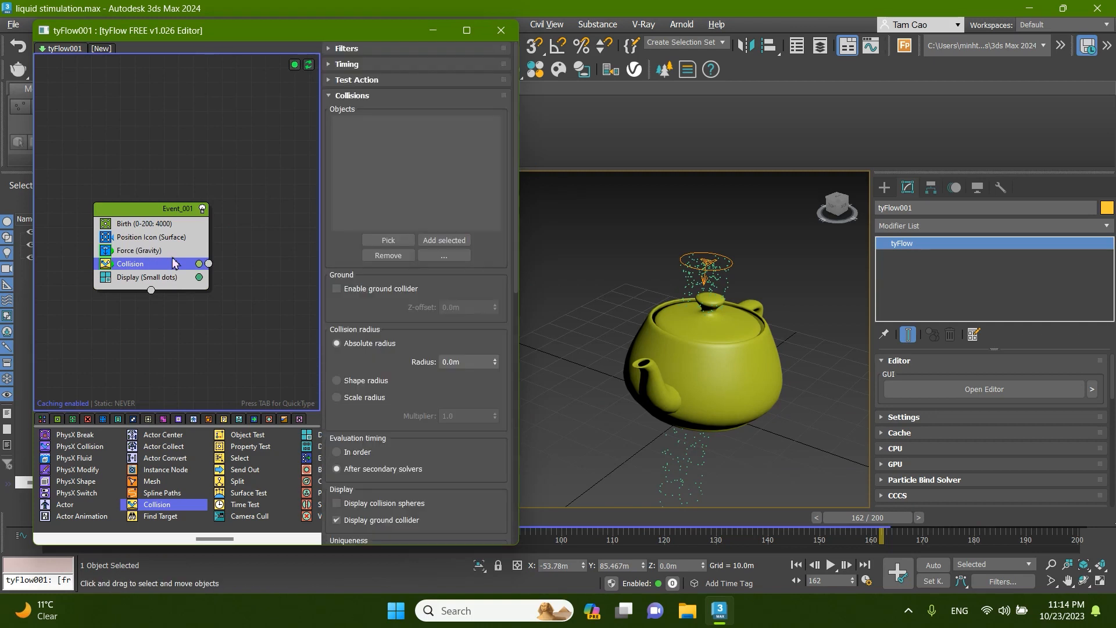
pyautogui.click(389, 240)
pyautogui.click(636, 376)
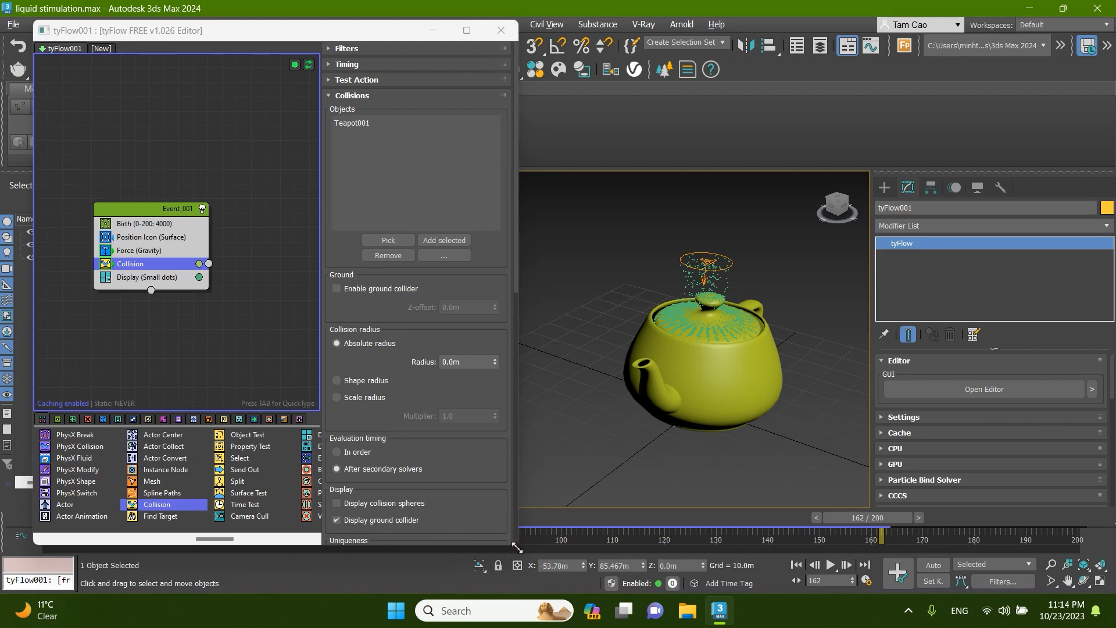
# - Shrink the tyFlow editor window and create a tyMesher object on the grid beside the teapot
pyautogui.moveTo(516, 546); pyautogui.dragTo(485, 447)
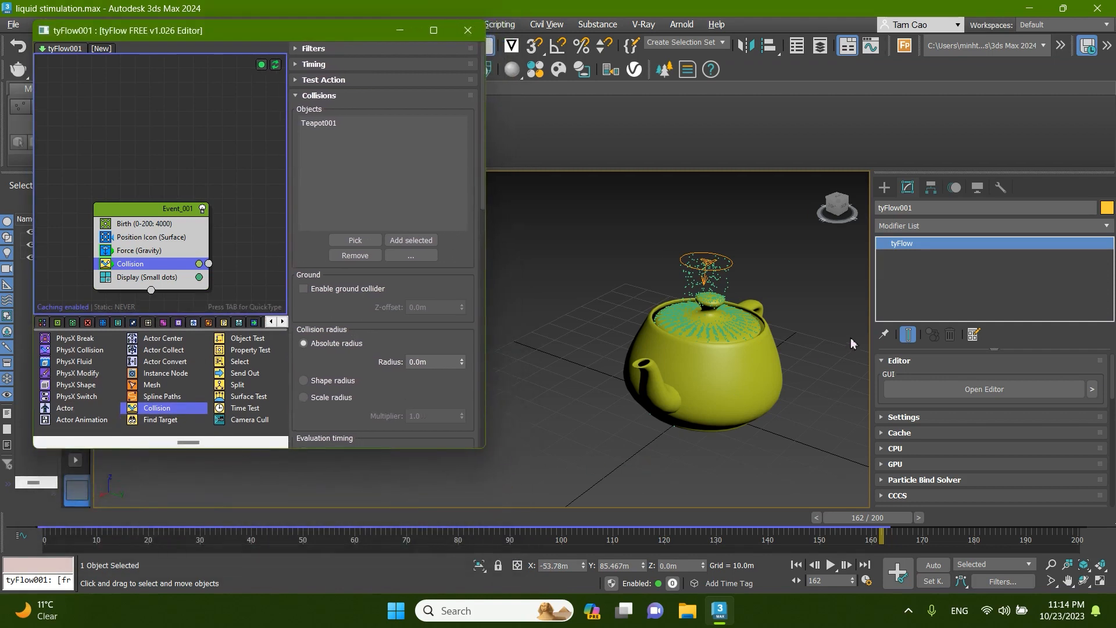
pyautogui.click(884, 187)
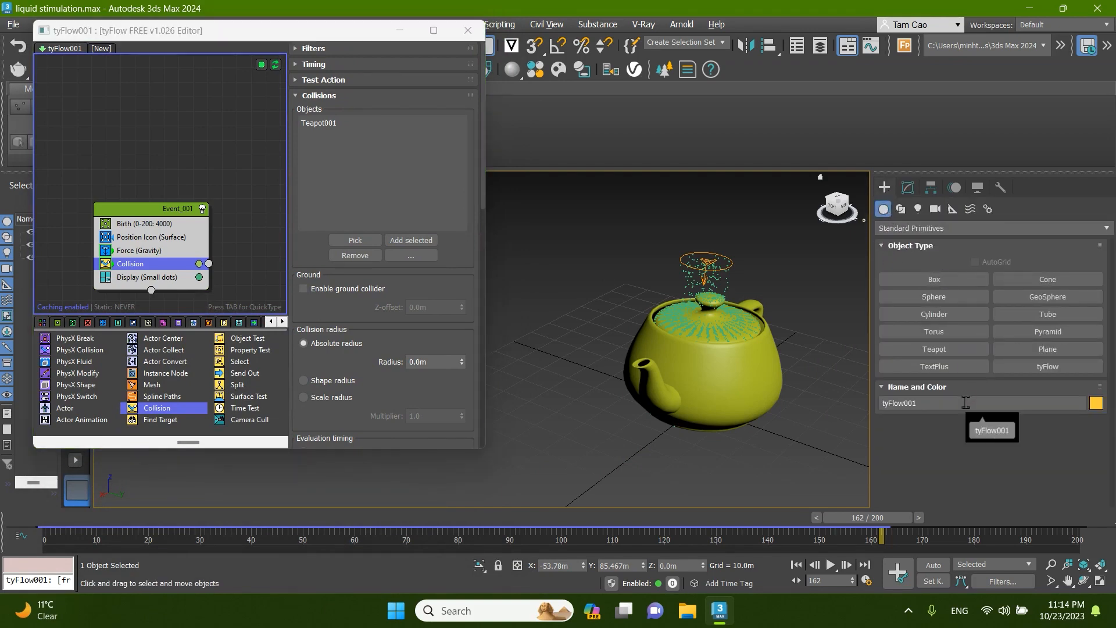
pyautogui.click(948, 230)
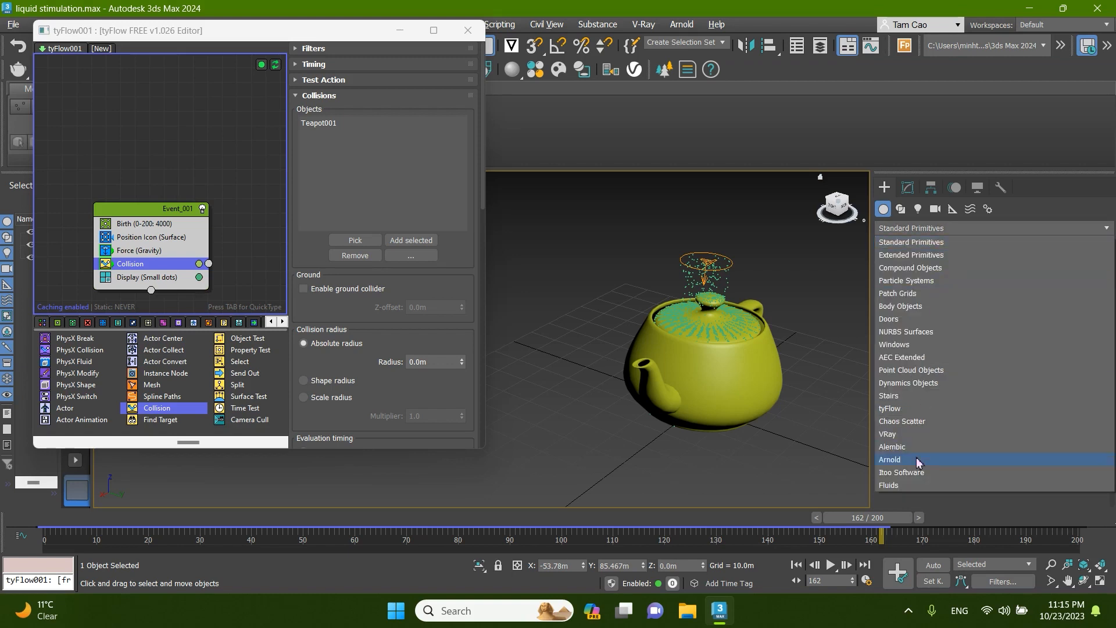
pyautogui.click(904, 408)
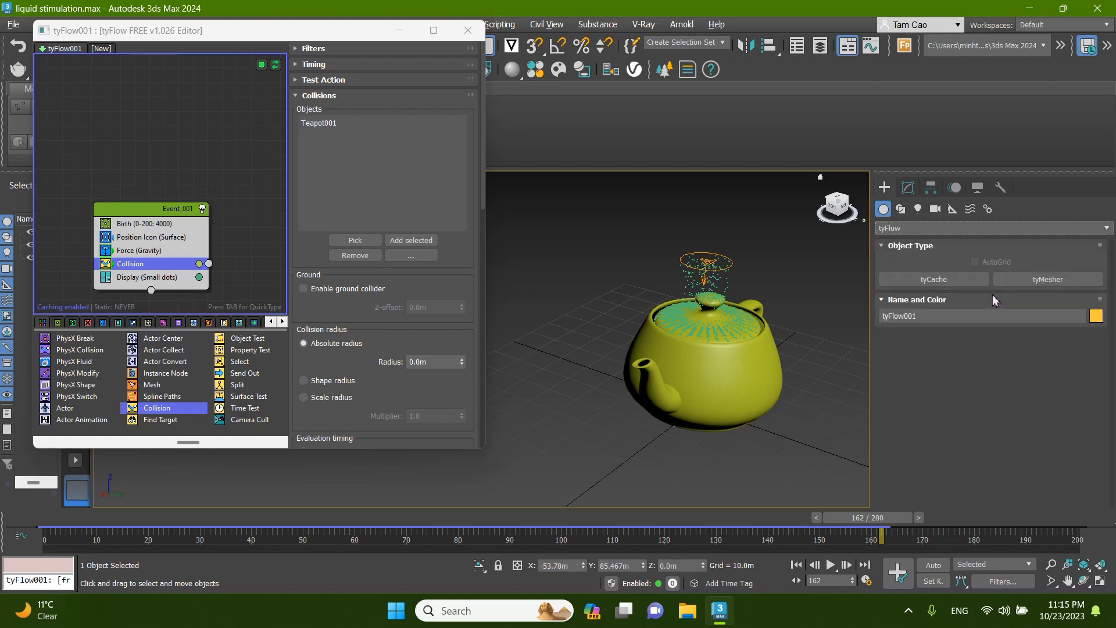
pyautogui.click(1046, 280)
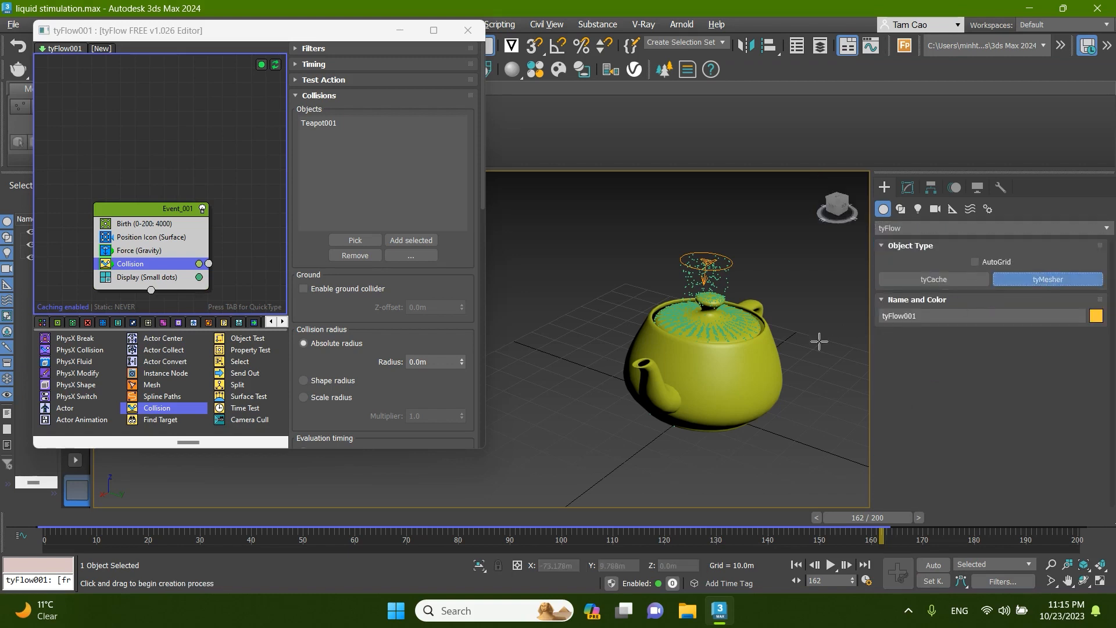
pyautogui.scroll(-3, 658, 305)
pyautogui.moveTo(728, 368); pyautogui.dragTo(741, 381)
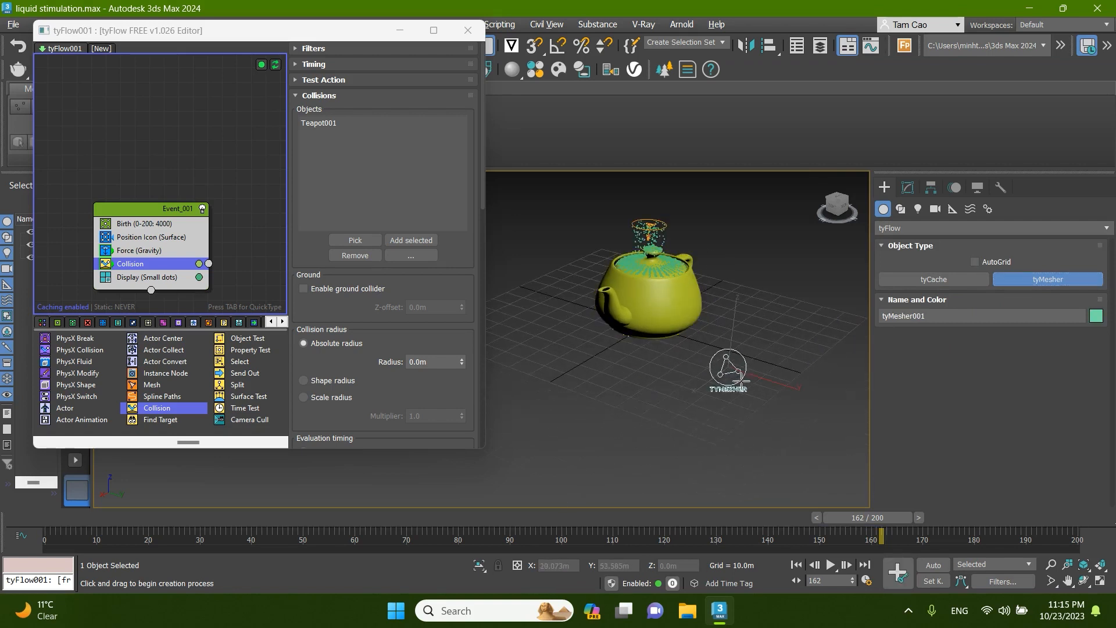
# - Pick the tyFlow particles as the tyMesher's input and scrub the timeline back to frame 12
pyautogui.click(906, 188)
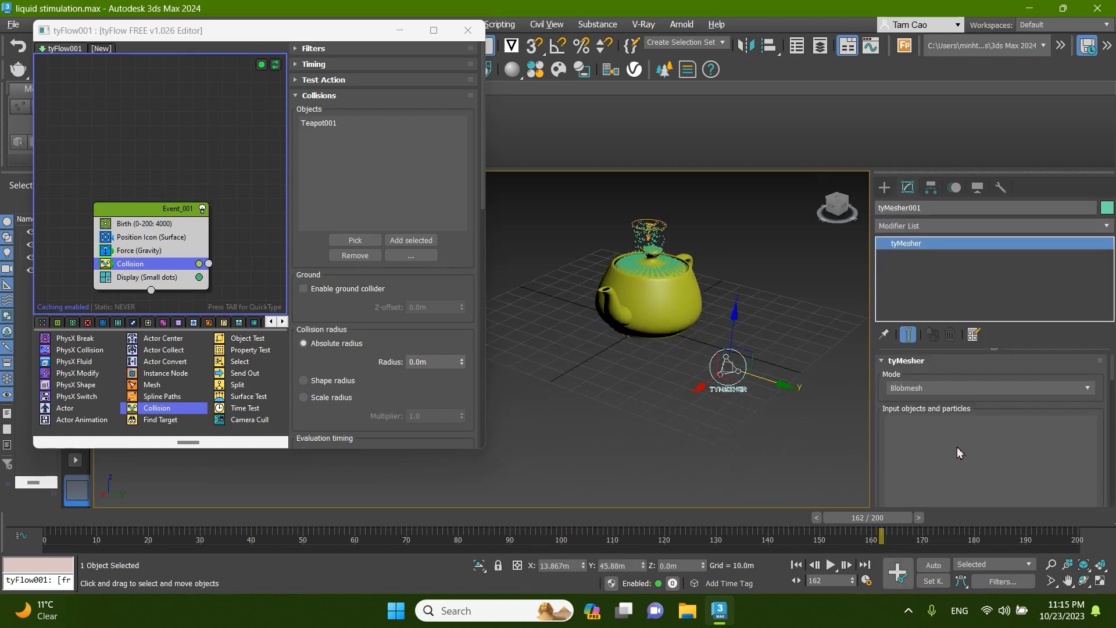
pyautogui.scroll(-3, 959, 452)
pyautogui.click(963, 383)
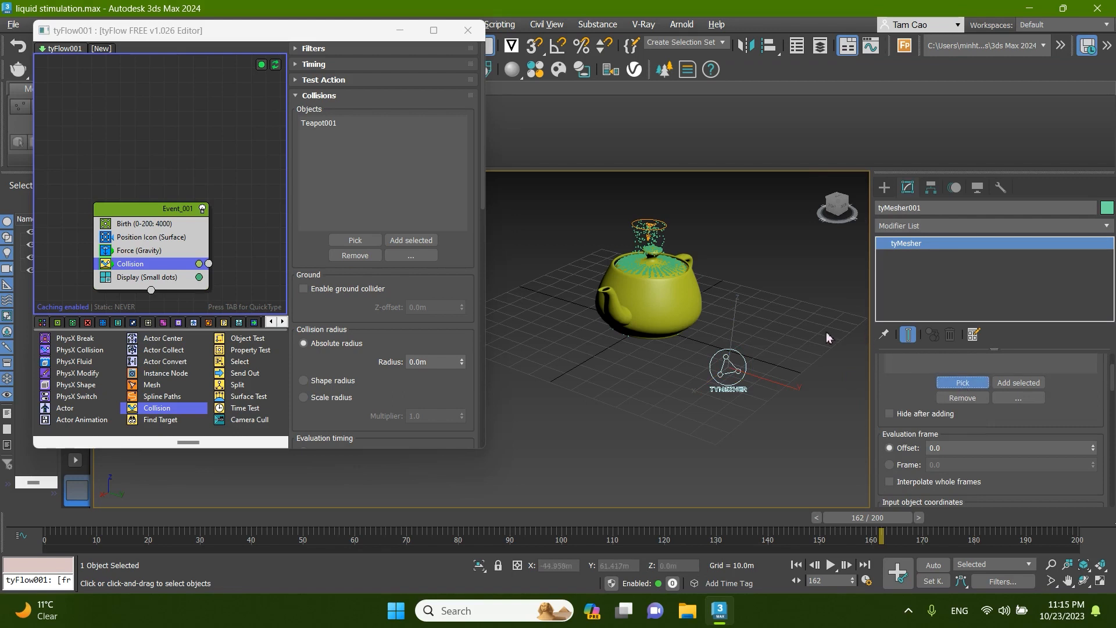
pyautogui.moveTo(828, 337); pyautogui.dragTo(747, 321, button='middle')
pyautogui.click(768, 337)
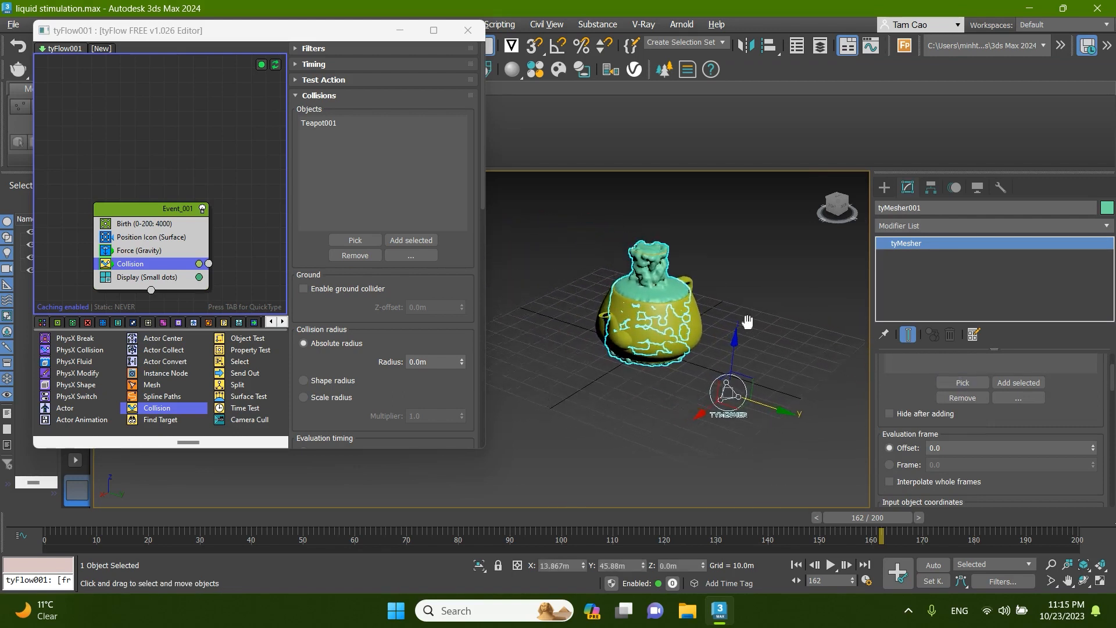
pyautogui.moveTo(889, 517); pyautogui.dragTo(114, 518)
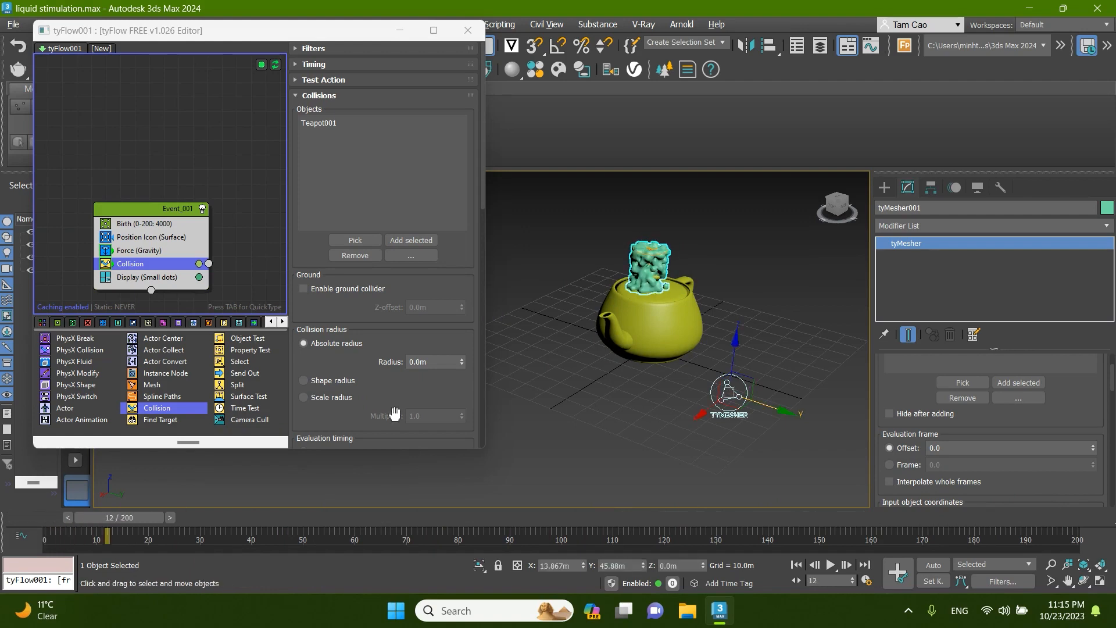
# - Add a Particle Bind operator below Collision and move the event higher in the editor canvas
pyautogui.scroll(4, 638, 274)
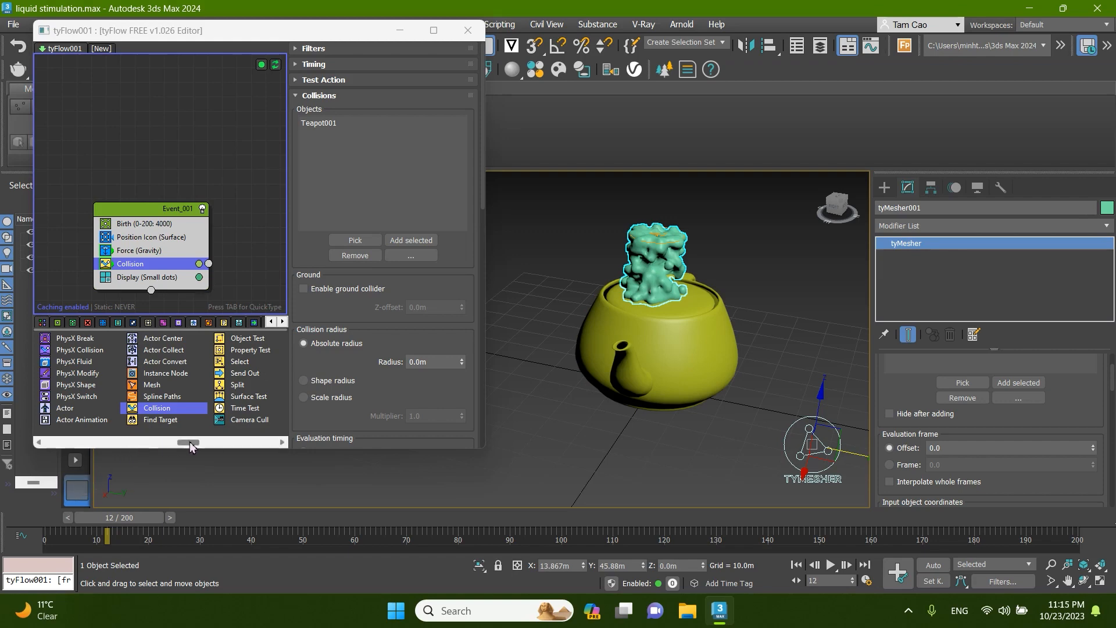
pyautogui.moveTo(190, 445); pyautogui.dragTo(35, 445)
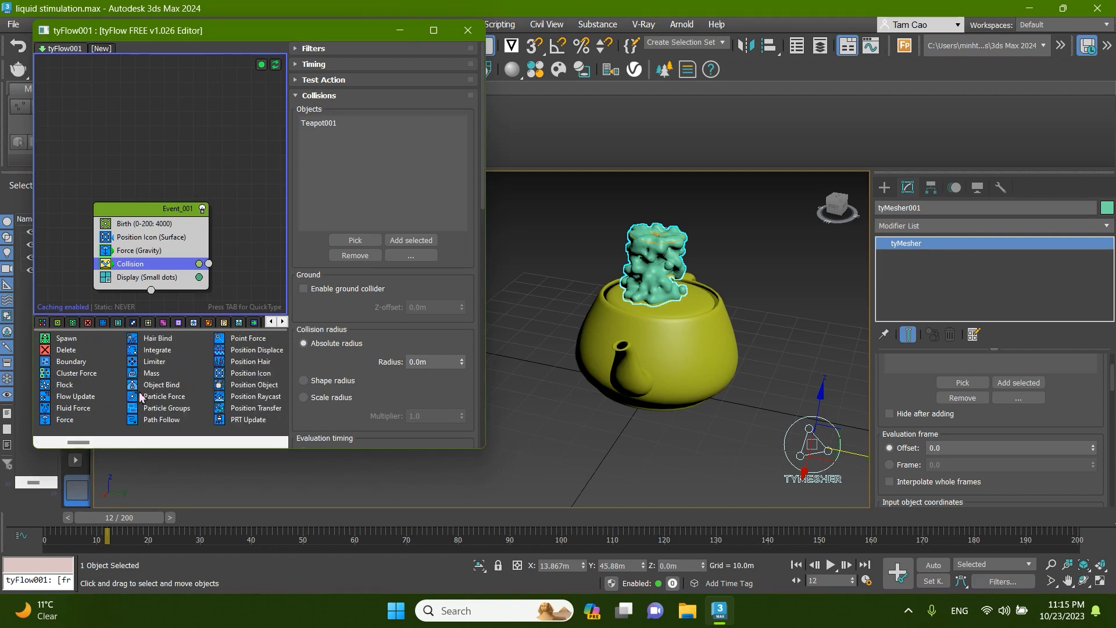
pyautogui.scroll(-2, 139, 397)
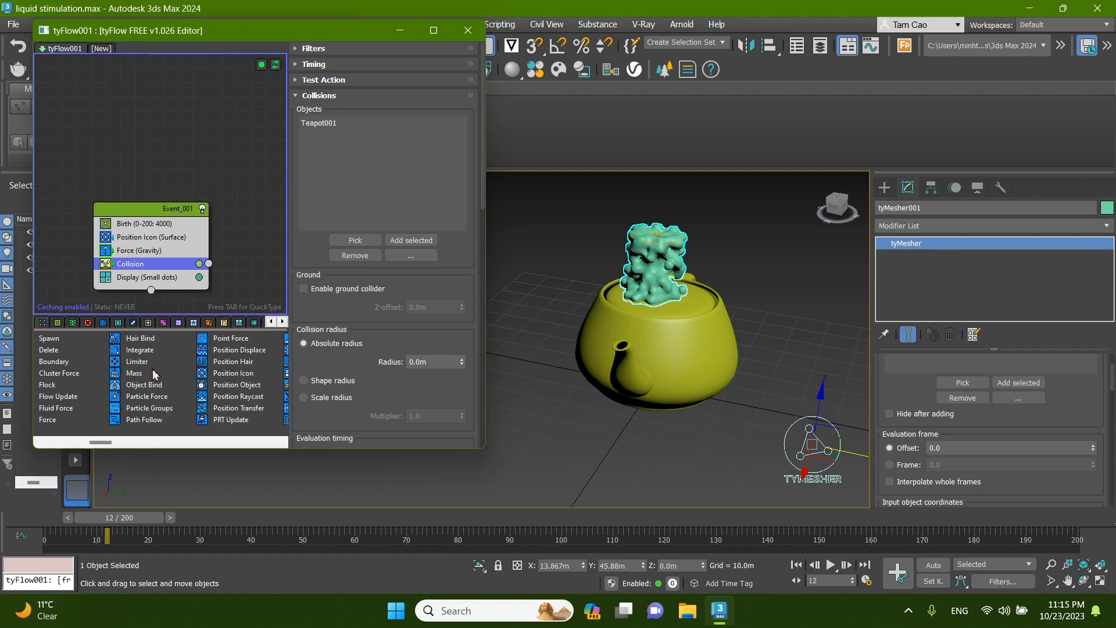
pyautogui.scroll(3, 154, 375)
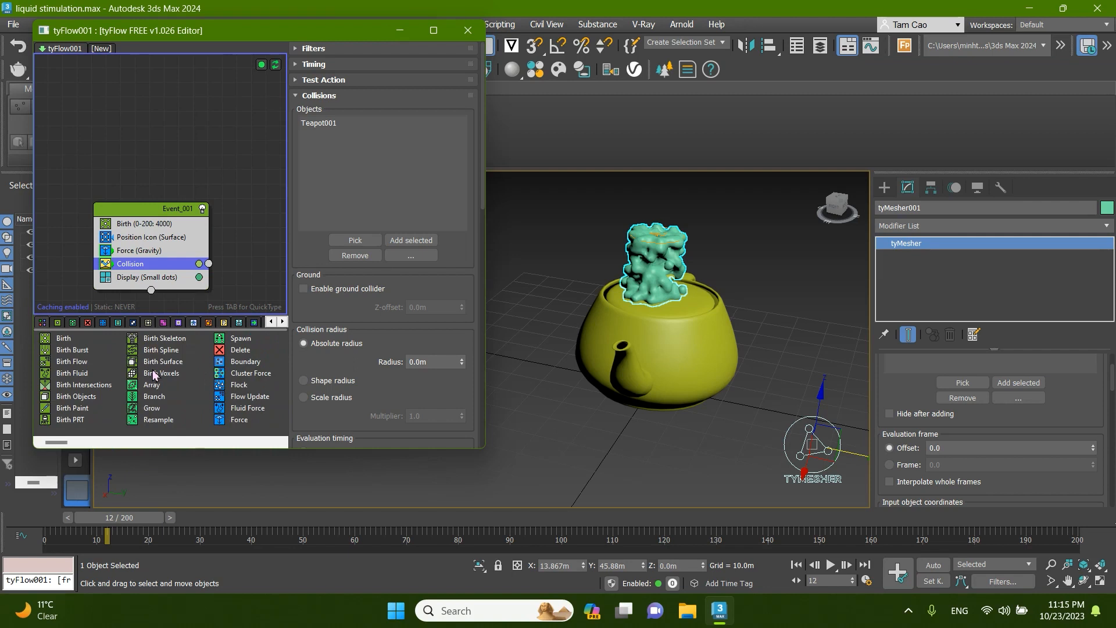
pyautogui.scroll(-2, 174, 392)
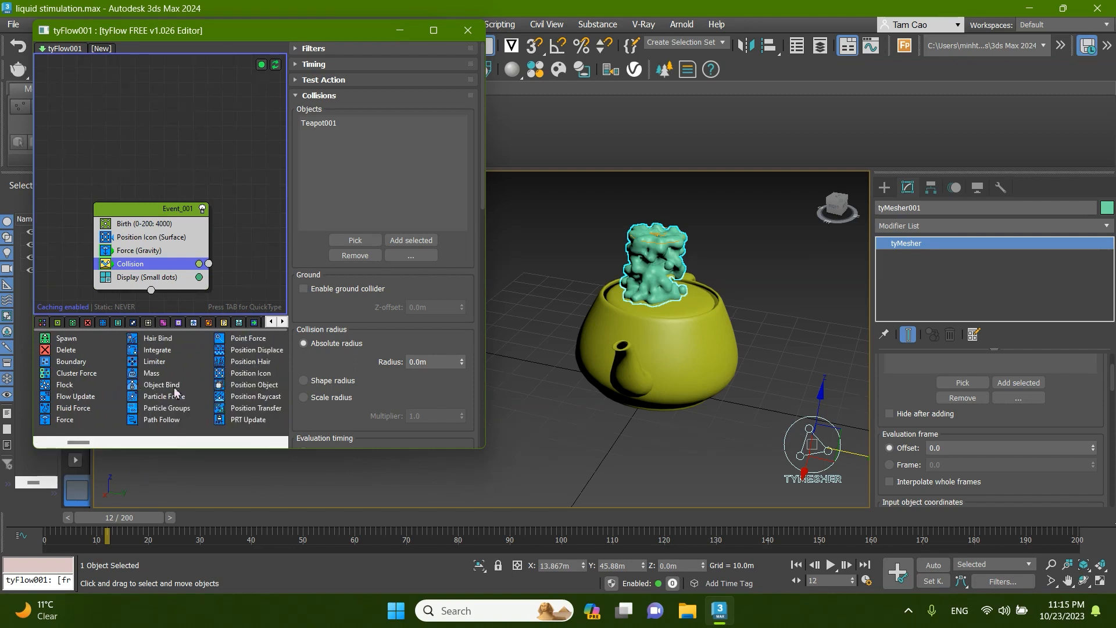
pyautogui.scroll(-8, 174, 393)
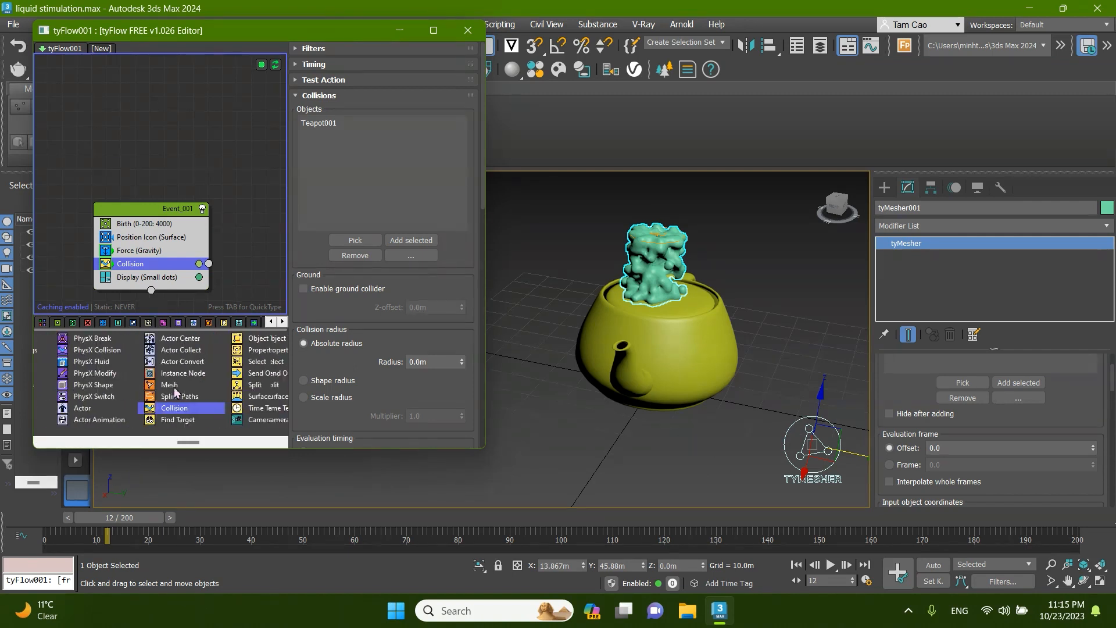
pyautogui.scroll(2, 175, 392)
pyautogui.moveTo(168, 364); pyautogui.dragTo(177, 273)
pyautogui.moveTo(139, 208); pyautogui.dragTo(147, 107)
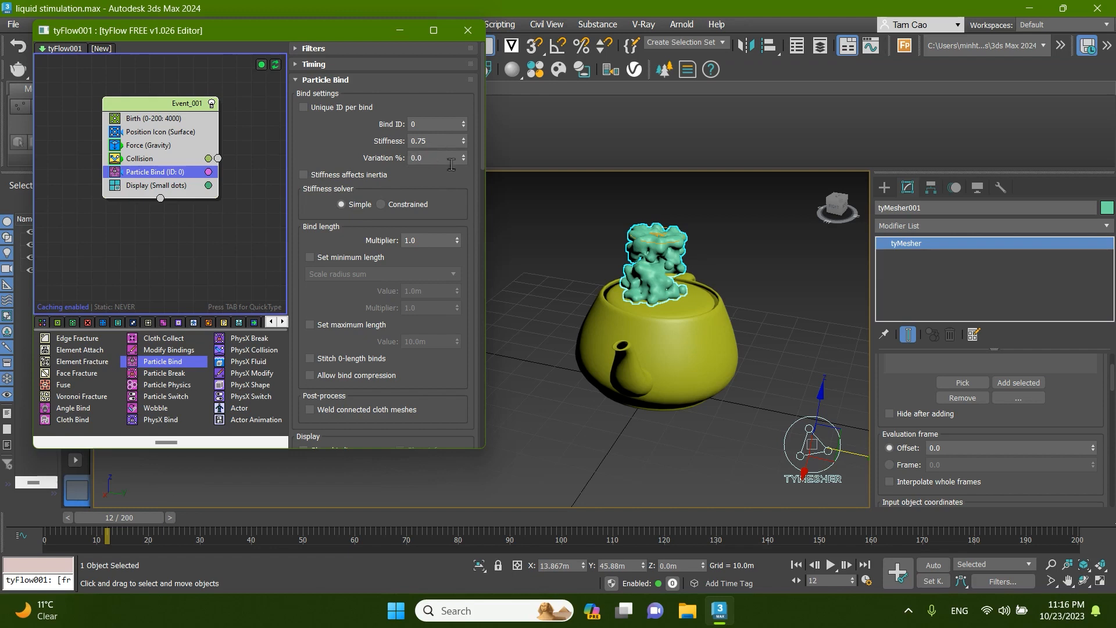
# - Scrub the timeline to frame 59 and set the Particle Bind stiffness to 0.3
pyautogui.moveTo(163, 523); pyautogui.dragTo(389, 509)
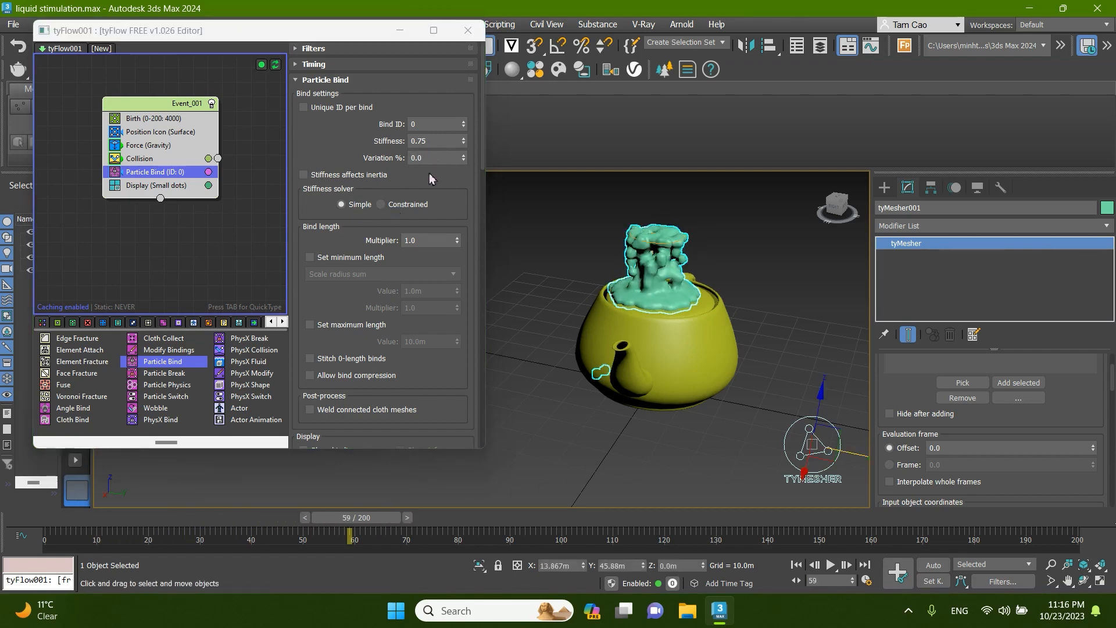
pyautogui.click(444, 142)
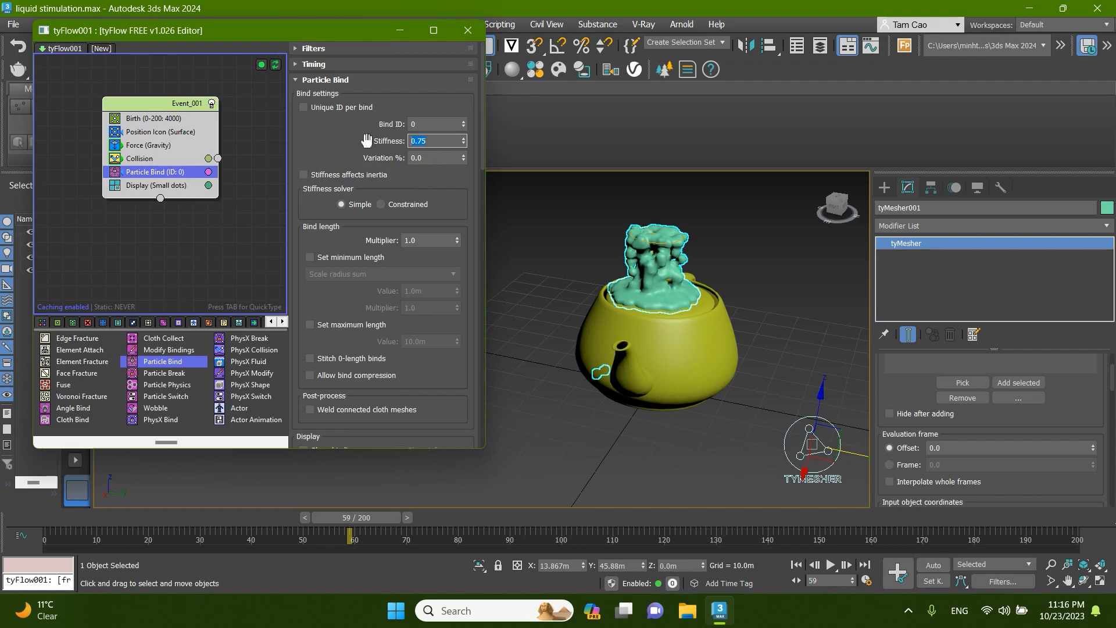
pyautogui.press('Return')
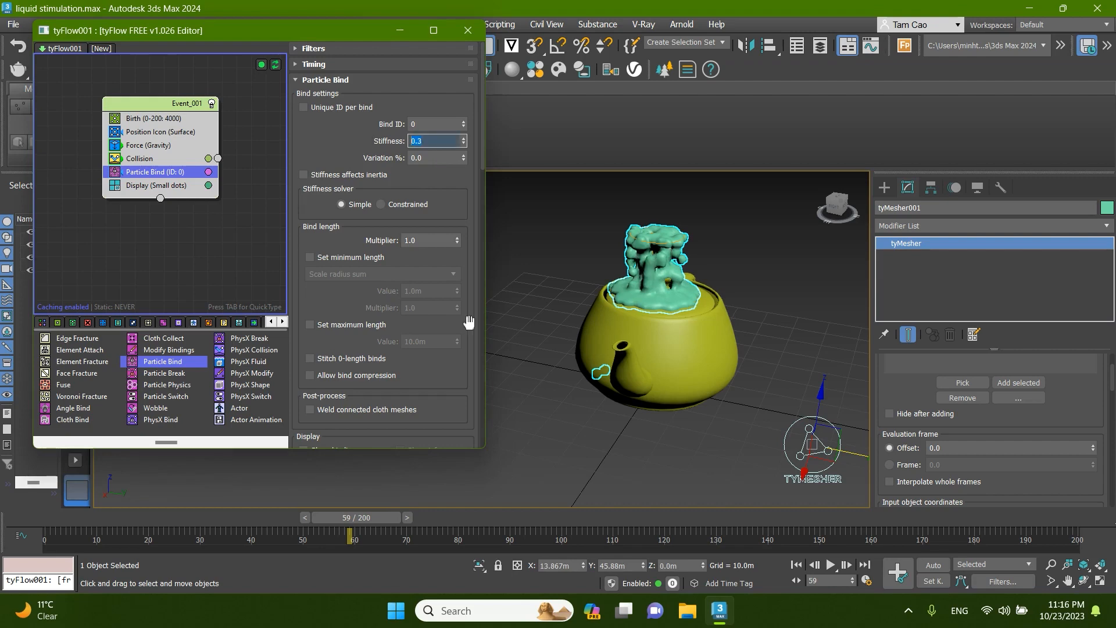
pyautogui.scroll(-5, 413, 281)
pyautogui.scroll(-10, 413, 281)
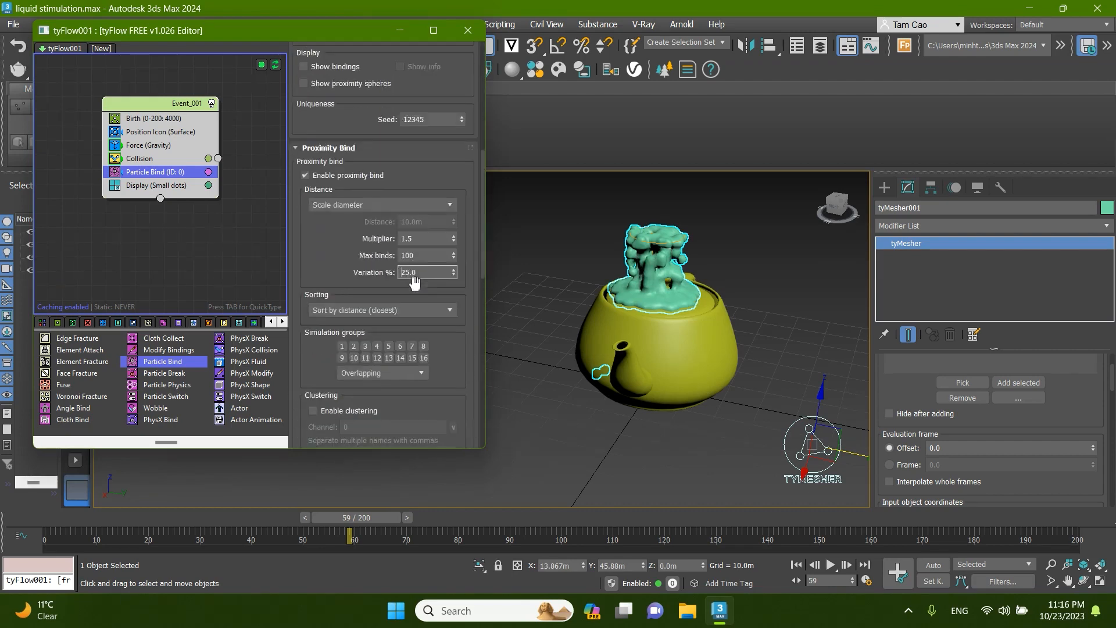
# - Set the Particle Bind's breakable percentage to 75 in the Bind Breaking settings and scrub the timeline to frame 70
pyautogui.click(327, 318)
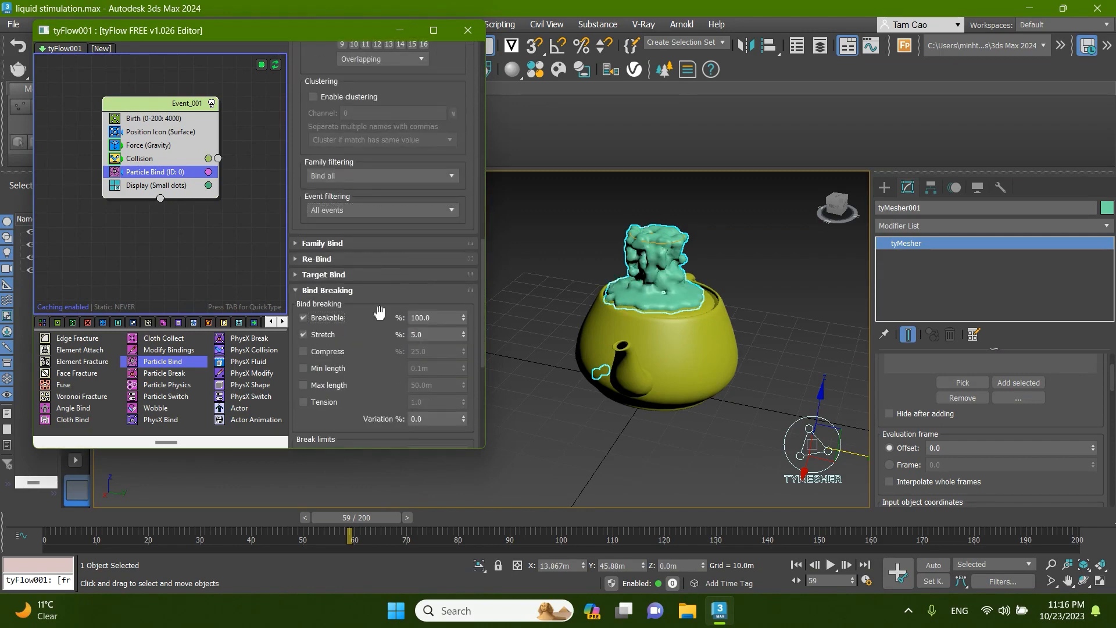
pyautogui.scroll(-1, 415, 294)
pyautogui.click(441, 285)
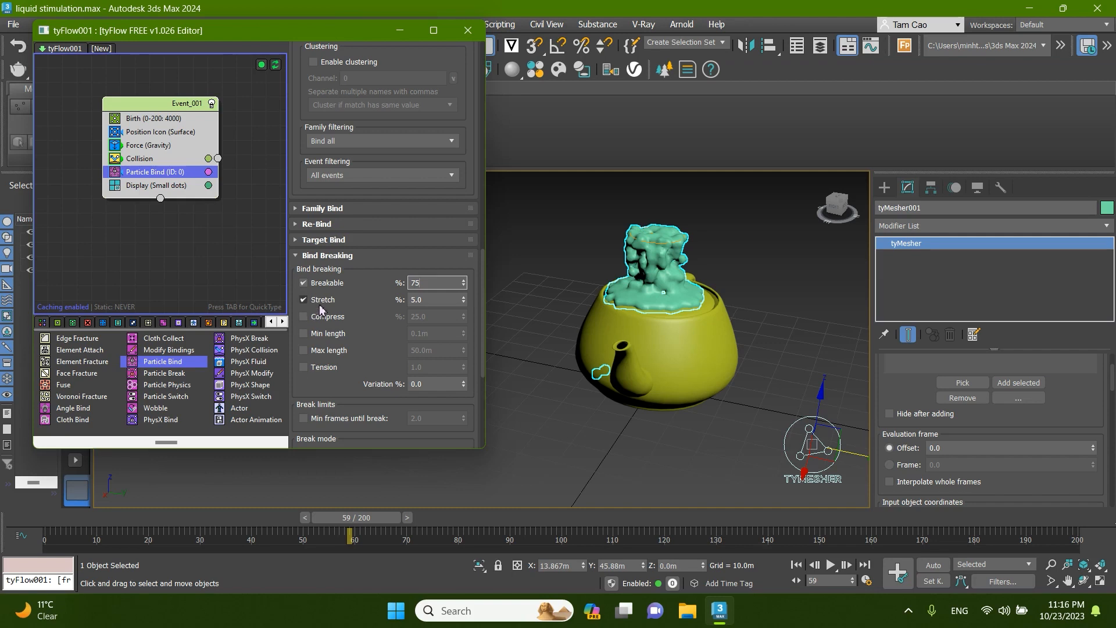
pyautogui.click(434, 301)
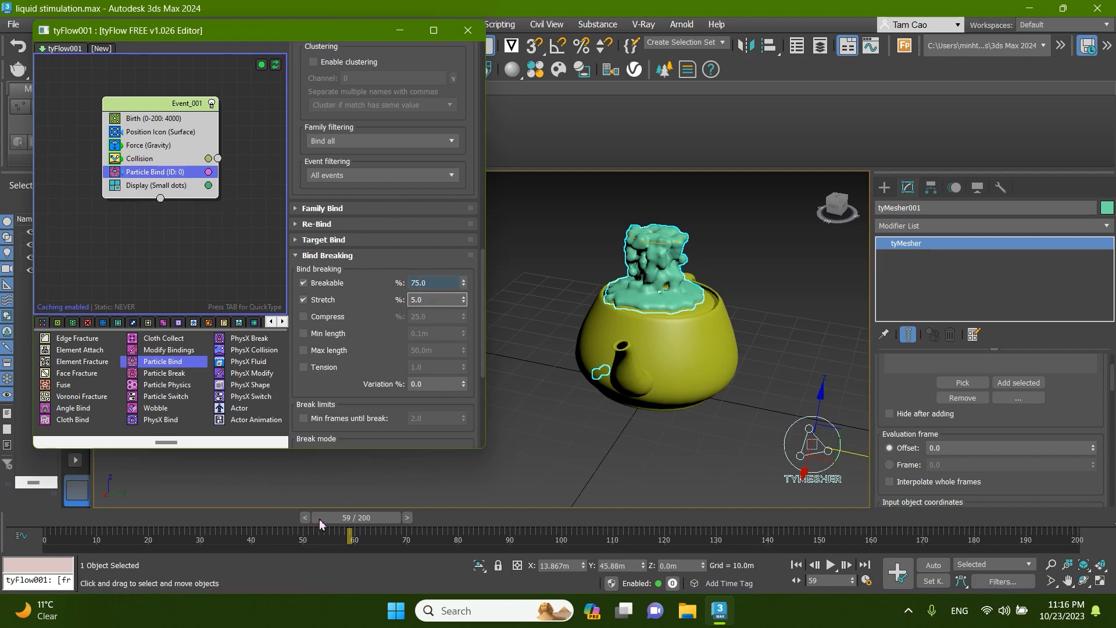
pyautogui.moveTo(321, 521); pyautogui.dragTo(376, 515)
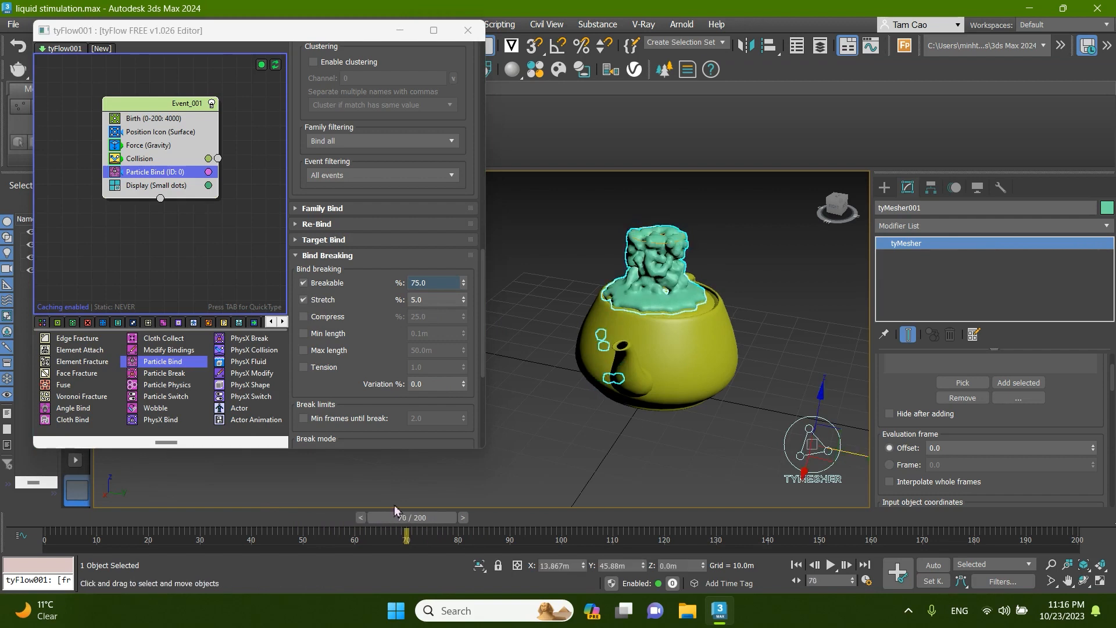
# - Set the Birth operator's total particle count to 8000
pyautogui.click(174, 119)
pyautogui.doubleClick(441, 110)
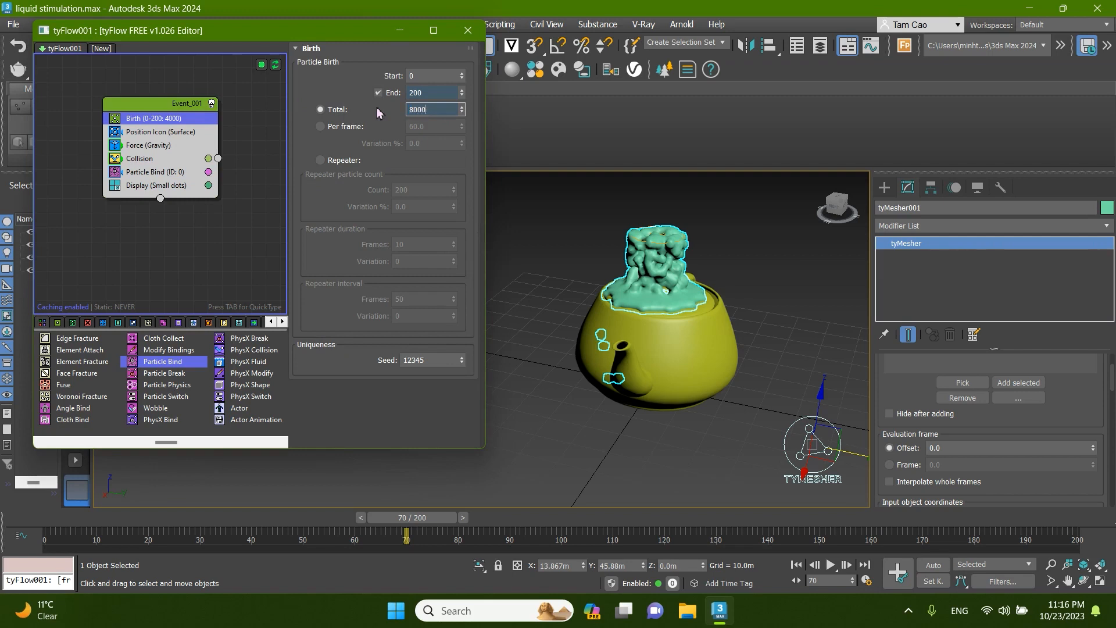
pyautogui.press('Return')
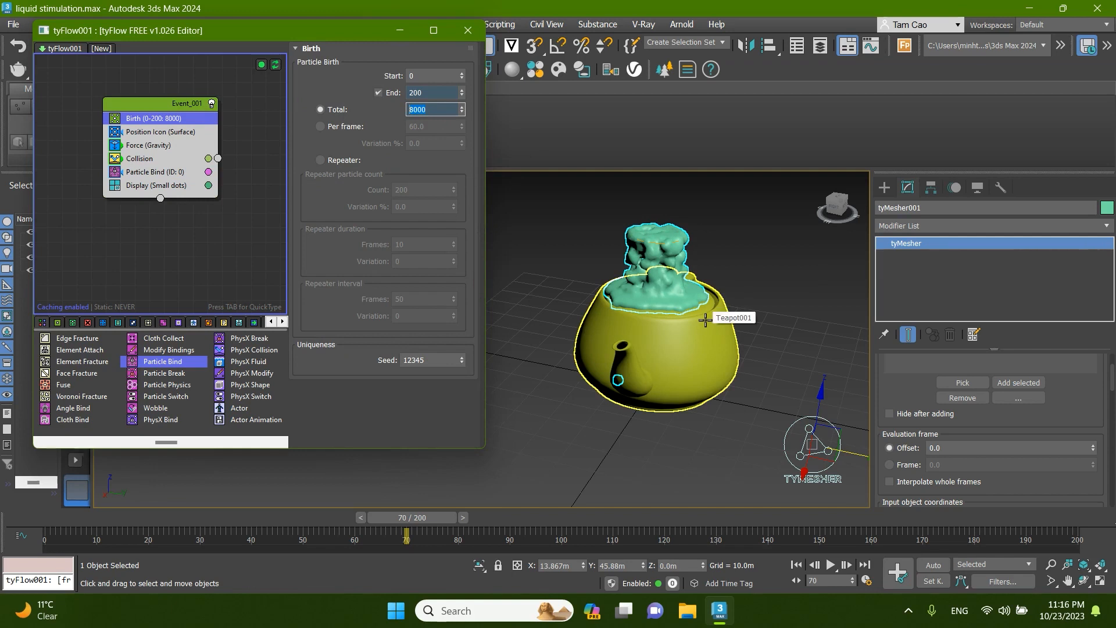
# - Create a Deflector space warp about 128 m wide on the grid beneath the teapot
pyautogui.scroll(-2, 705, 319)
pyautogui.moveTo(696, 354); pyautogui.dragTo(681, 348, button='middle')
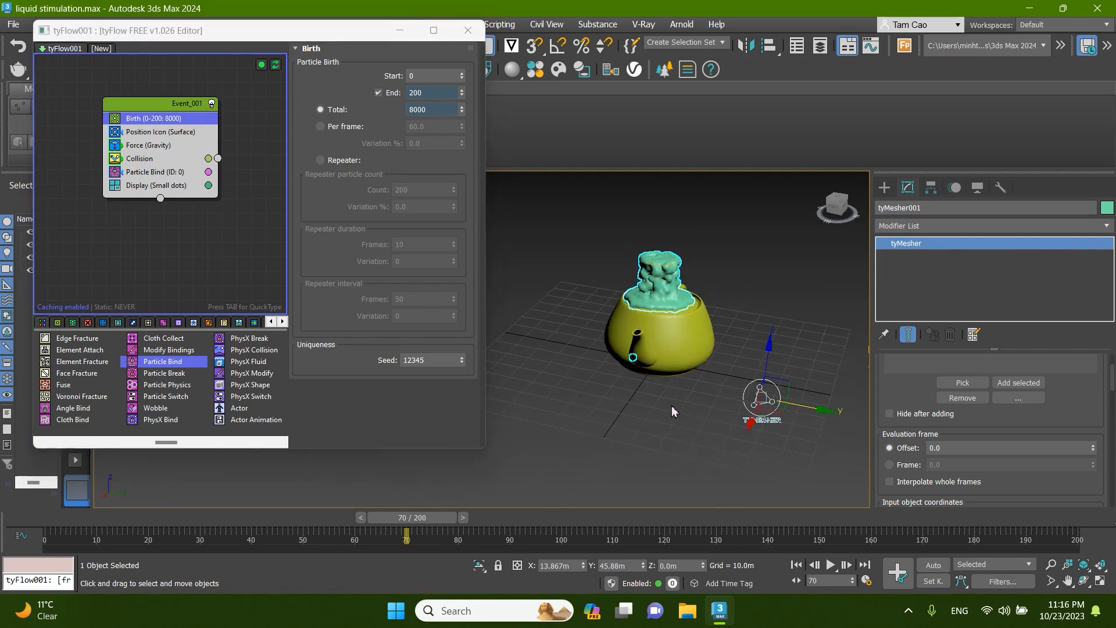
pyautogui.click(884, 187)
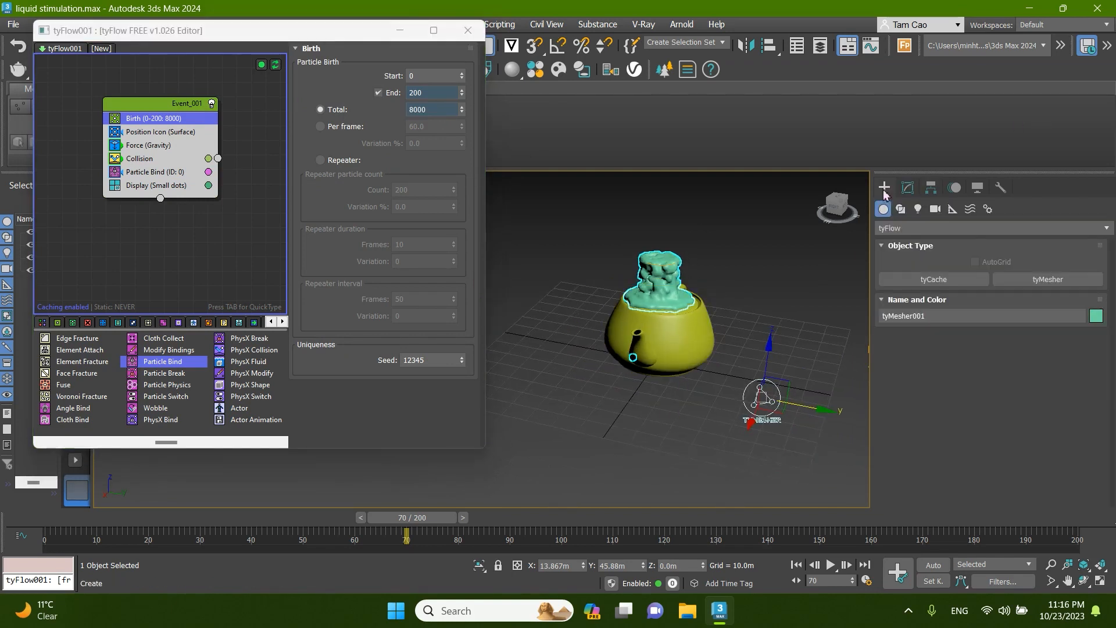
pyautogui.click(970, 209)
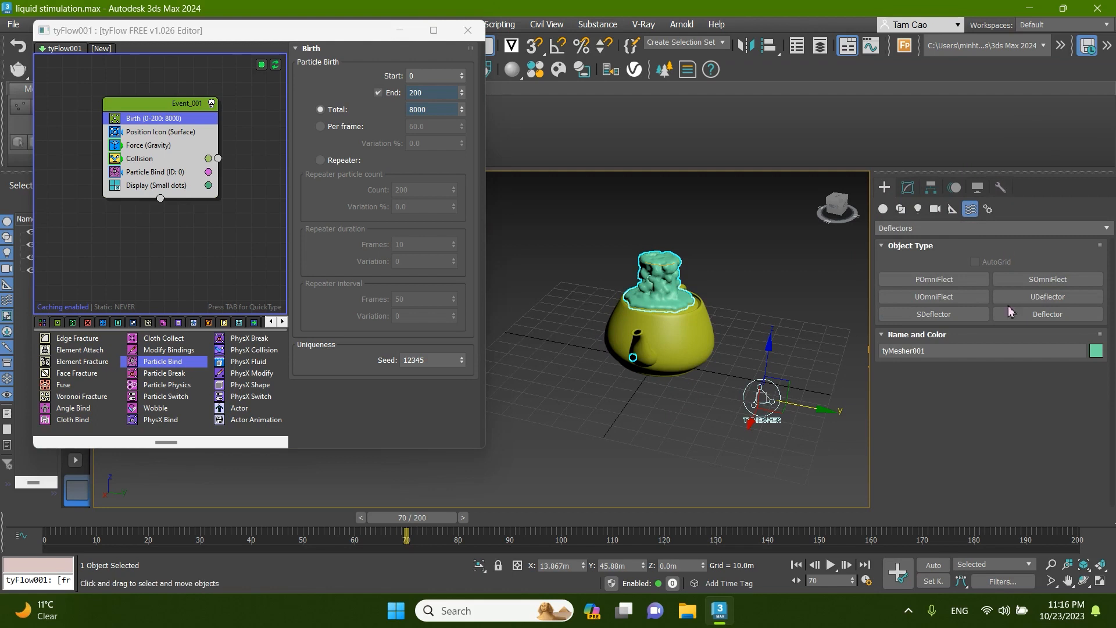
pyautogui.click(908, 229)
pyautogui.click(912, 256)
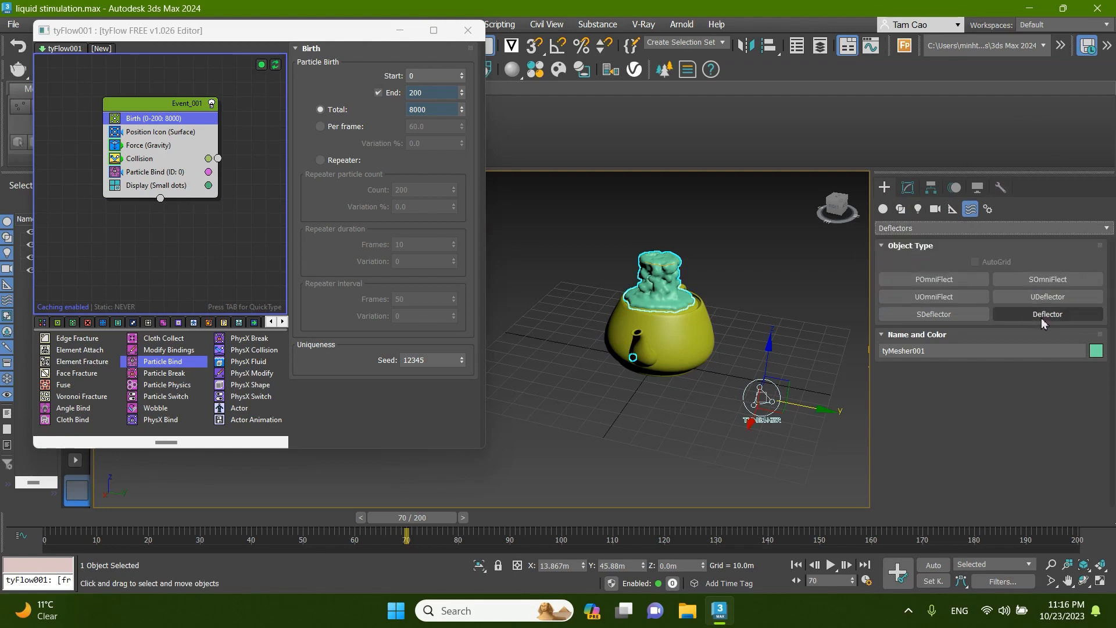
pyautogui.click(1046, 315)
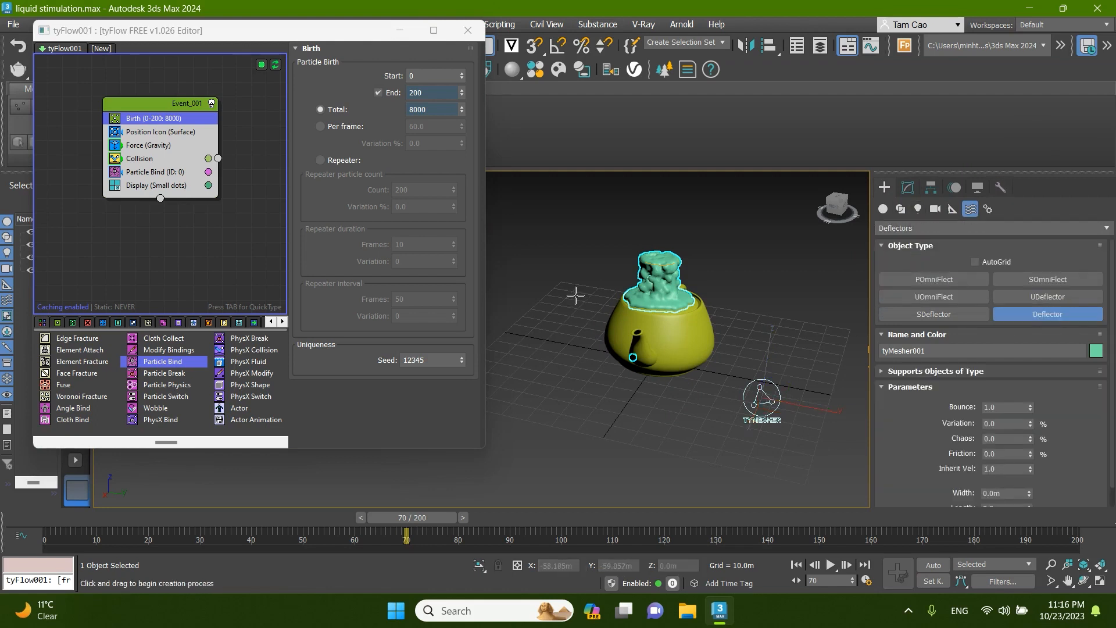
pyautogui.moveTo(575, 296); pyautogui.dragTo(762, 474)
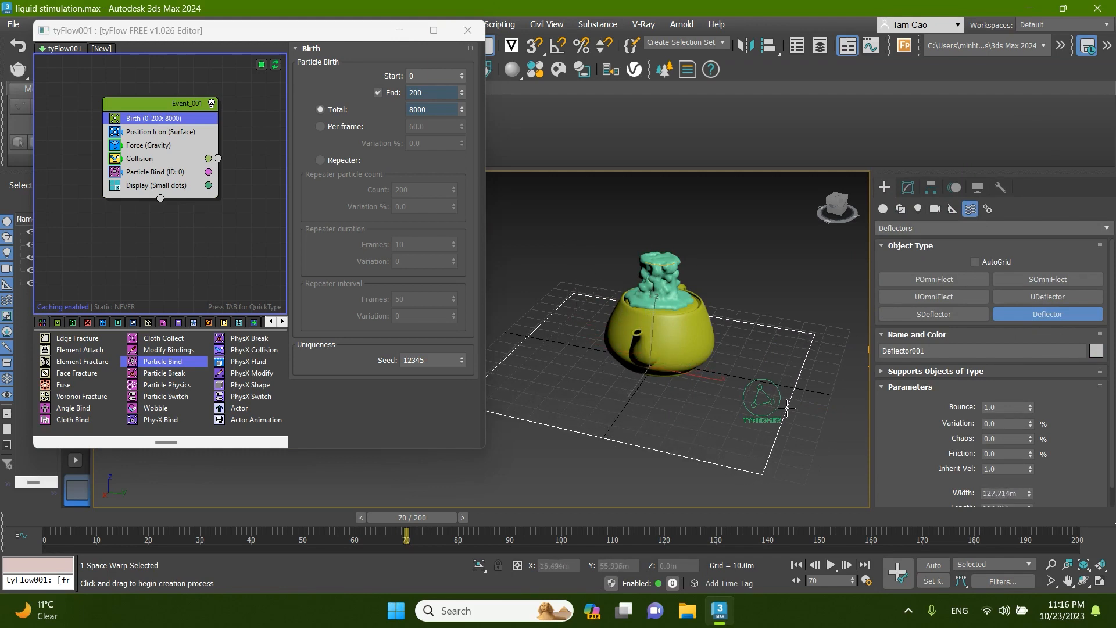
pyautogui.moveTo(730, 447); pyautogui.dragTo(758, 428, button='middle')
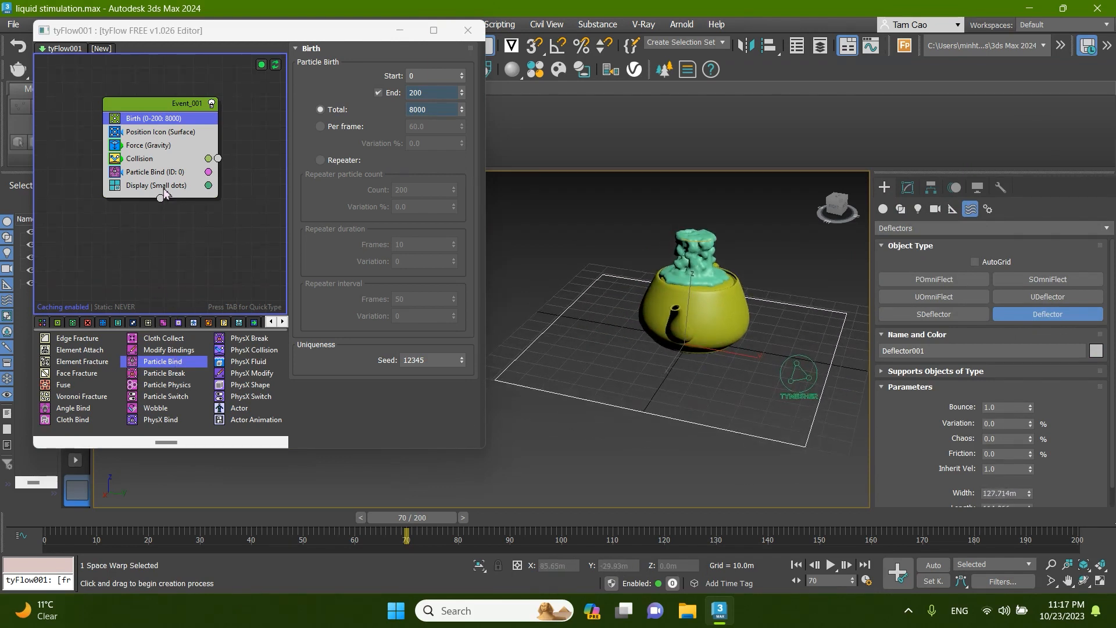
# - Add the deflector to the Collision operator's list of collision objects
pyautogui.click(164, 159)
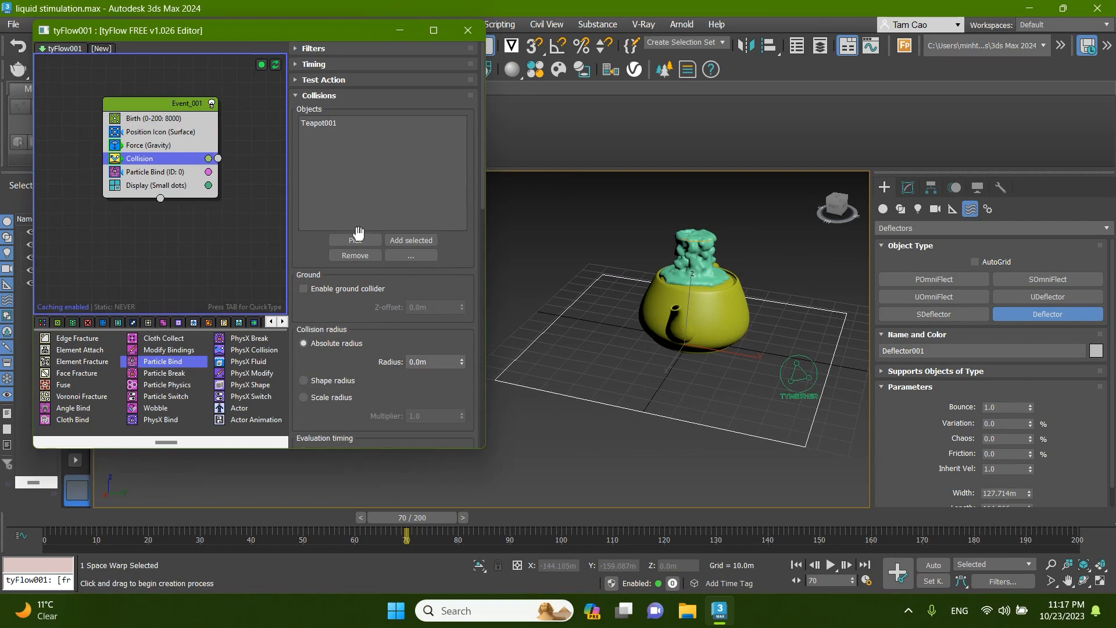
pyautogui.click(355, 239)
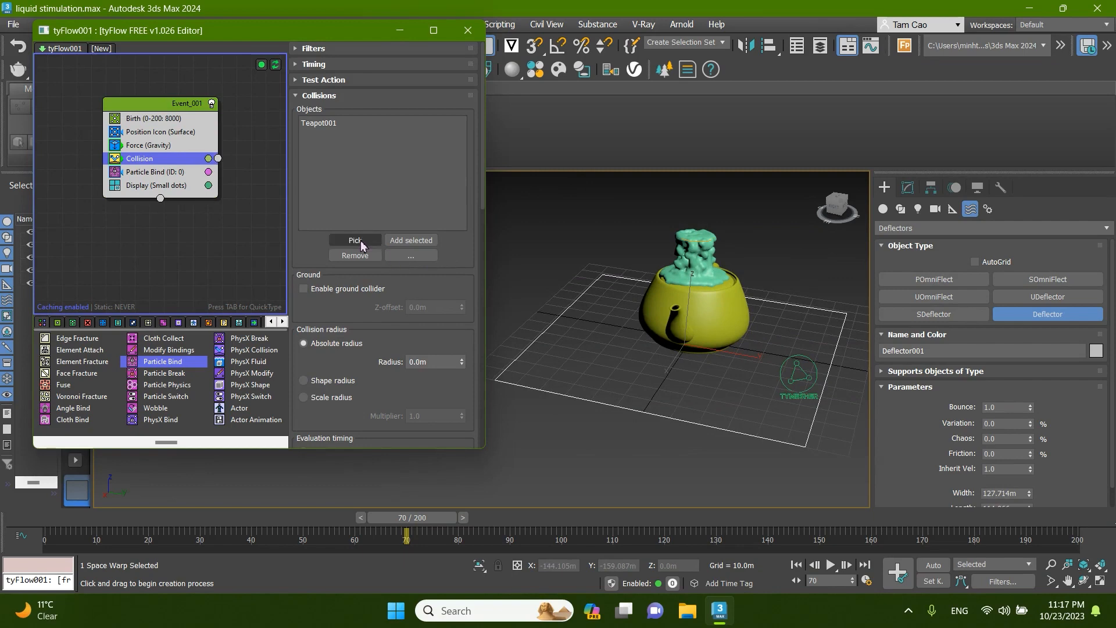
pyautogui.click(565, 397)
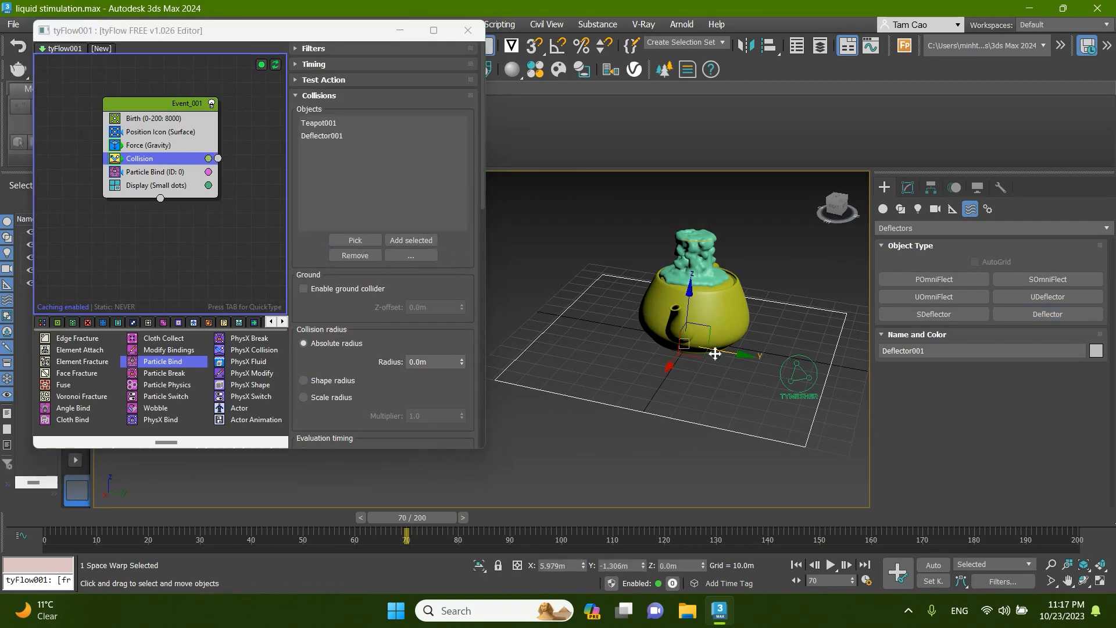
pyautogui.moveTo(715, 353); pyautogui.dragTo(688, 365, button='middle')
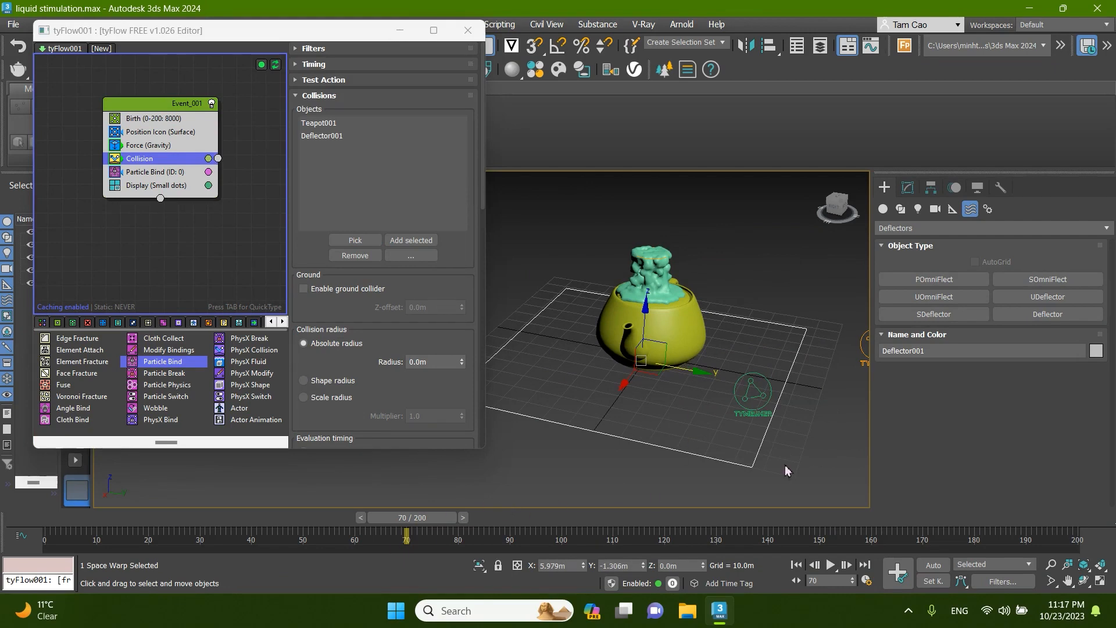
# - Play back the simulation to check how the liquid behaves around the teapot and deflector
pyautogui.click(830, 564)
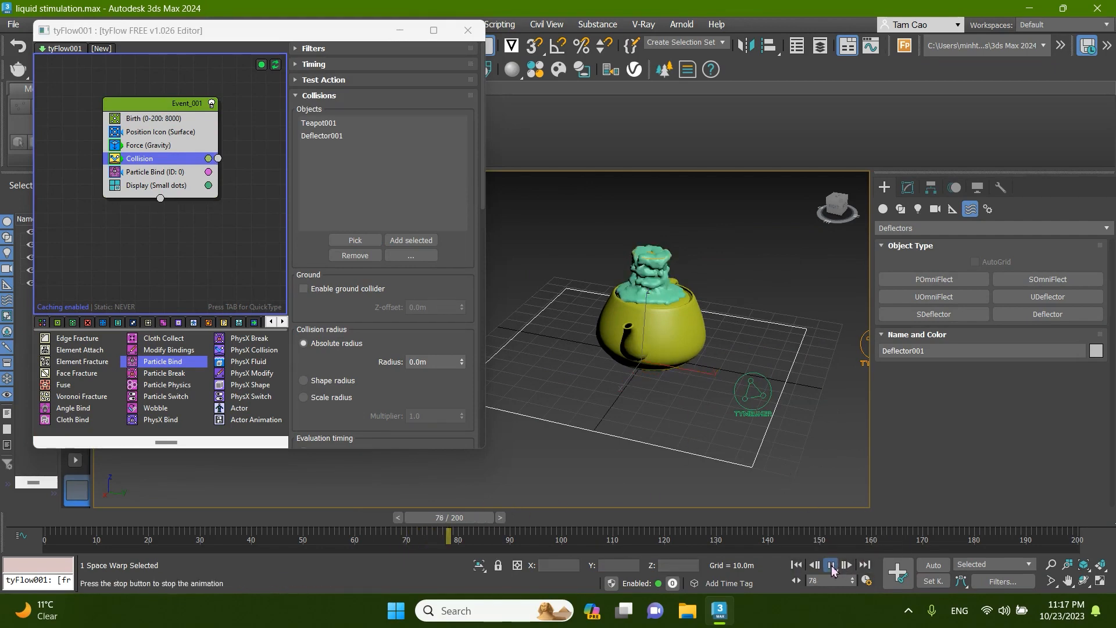
pyautogui.keyDown('alt'); pyautogui.moveTo(750, 459); pyautogui.dragTo(765, 414, button='middle'); pyautogui.keyUp('alt')
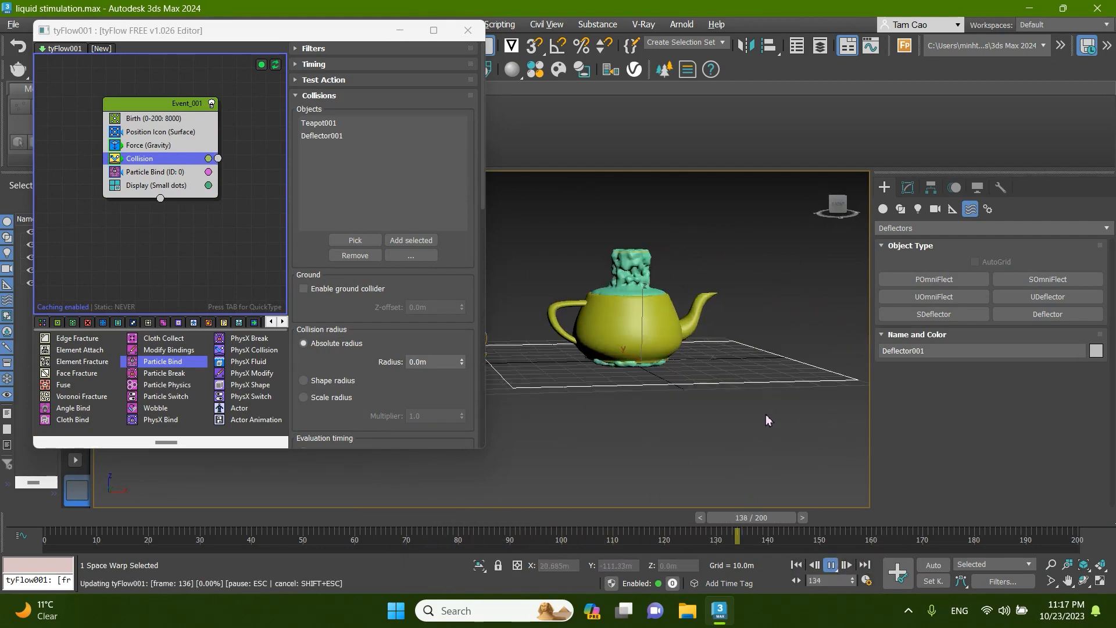
pyautogui.keyDown('alt'); pyautogui.moveTo(623, 392); pyautogui.dragTo(713, 411, button='middle'); pyautogui.keyUp('alt')
pyautogui.click(828, 565)
# - Select the circular particle icon together with the tyMesher and move both about 11 m along Y, toward the teapot's rim
pyautogui.click(690, 261)
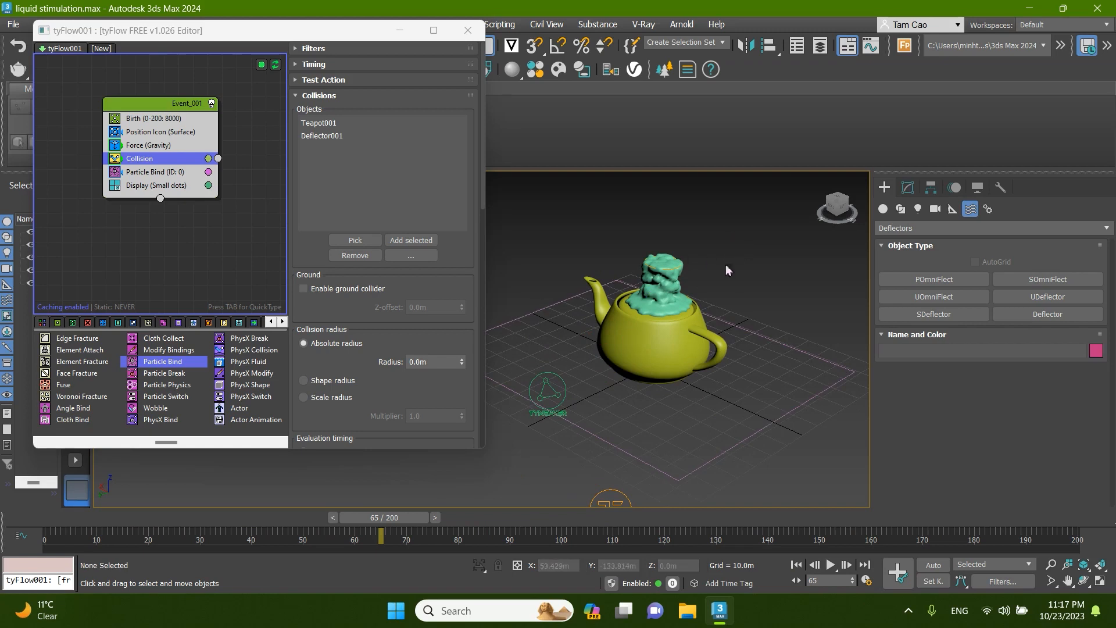
pyautogui.click(663, 268)
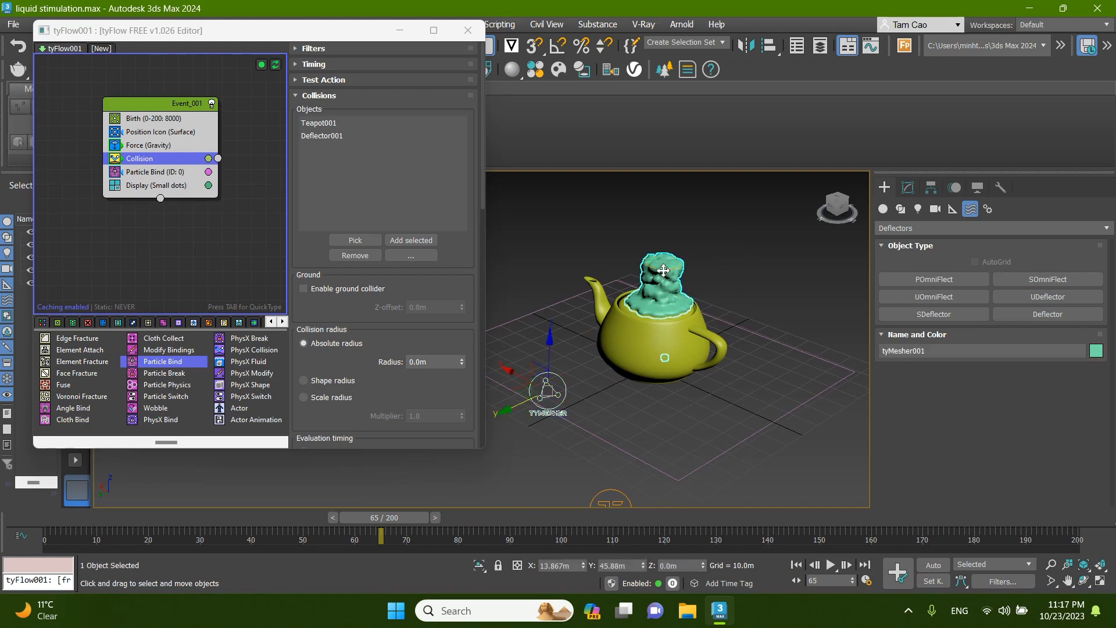
pyautogui.click(705, 213)
pyautogui.keyDown('alt'); pyautogui.moveTo(695, 257); pyautogui.dragTo(687, 300, button='middle'); pyautogui.keyUp('alt')
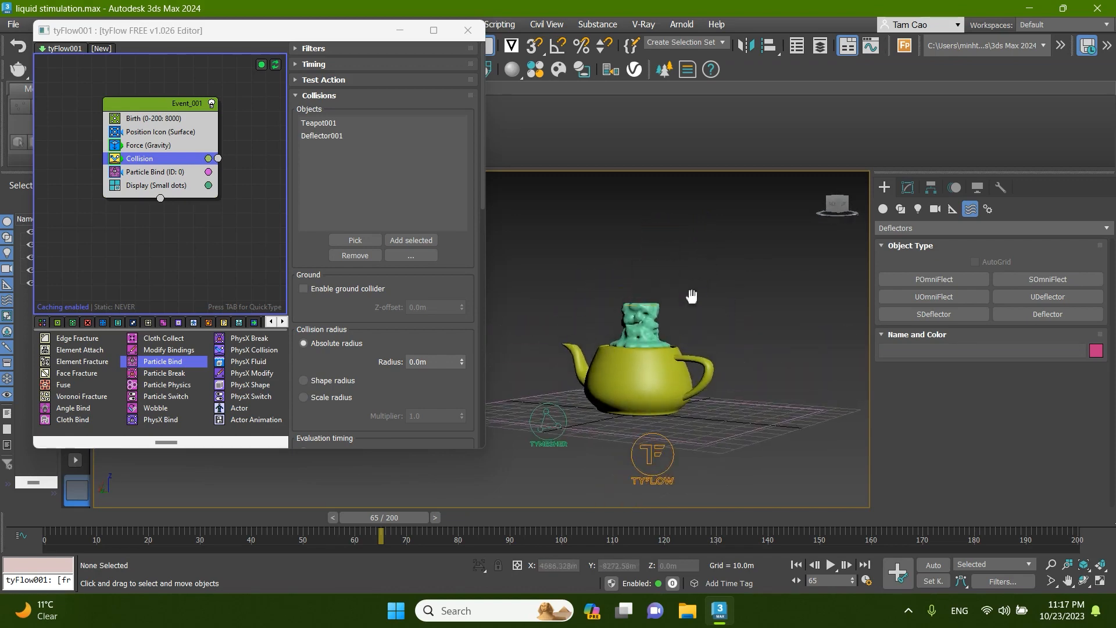
pyautogui.click(655, 309)
pyautogui.click(686, 286)
pyautogui.moveTo(660, 312); pyautogui.dragTo(602, 261)
pyautogui.scroll(3, 636, 283)
pyautogui.keyDown('alt'); pyautogui.moveTo(635, 299); pyautogui.dragTo(623, 405, button='middle'); pyautogui.keyUp('alt')
pyautogui.moveTo(623, 405); pyautogui.dragTo(632, 434)
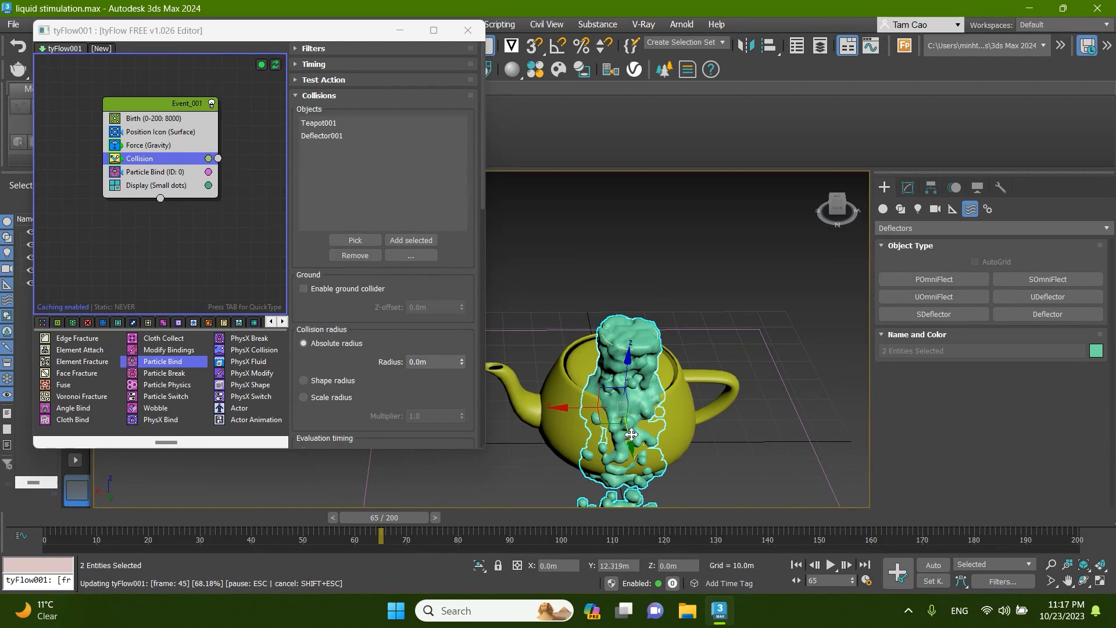
pyautogui.click(702, 260)
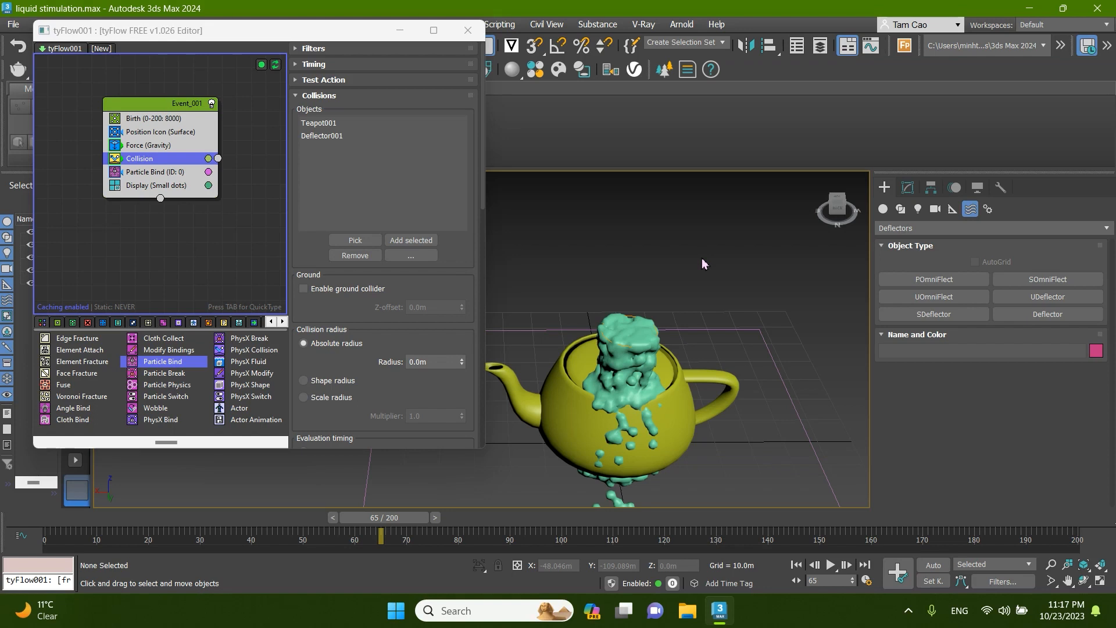
# - Select the tyMesher and set its voxel size to 0.3 m
pyautogui.scroll(-3, 702, 258)
pyautogui.keyDown('alt'); pyautogui.moveTo(681, 351); pyautogui.dragTo(746, 380, button='middle'); pyautogui.keyUp('alt')
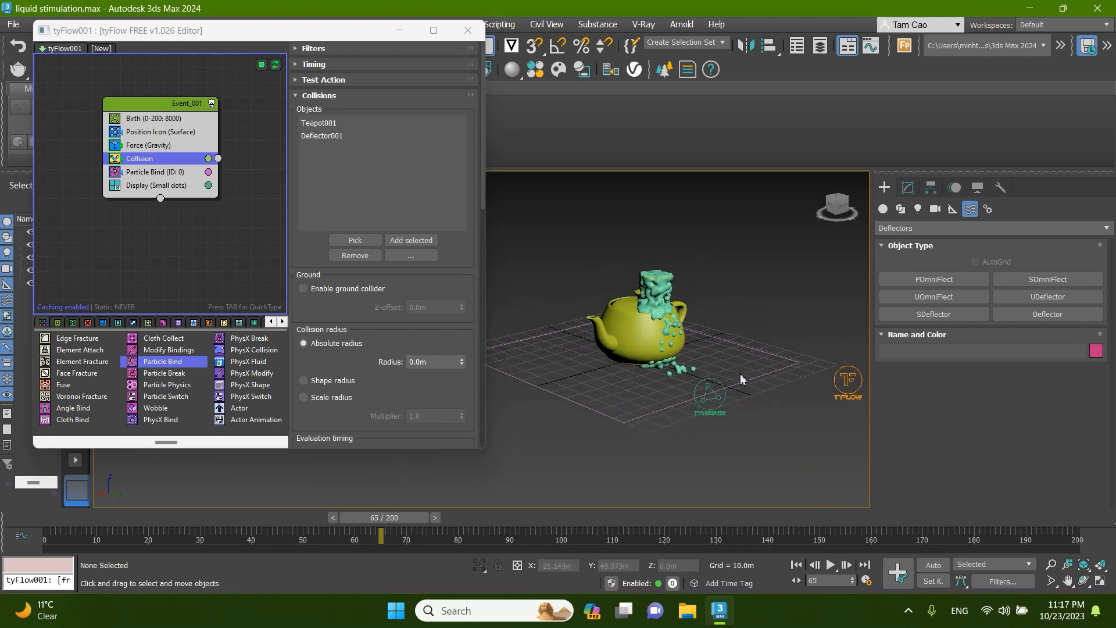
pyautogui.click(723, 401)
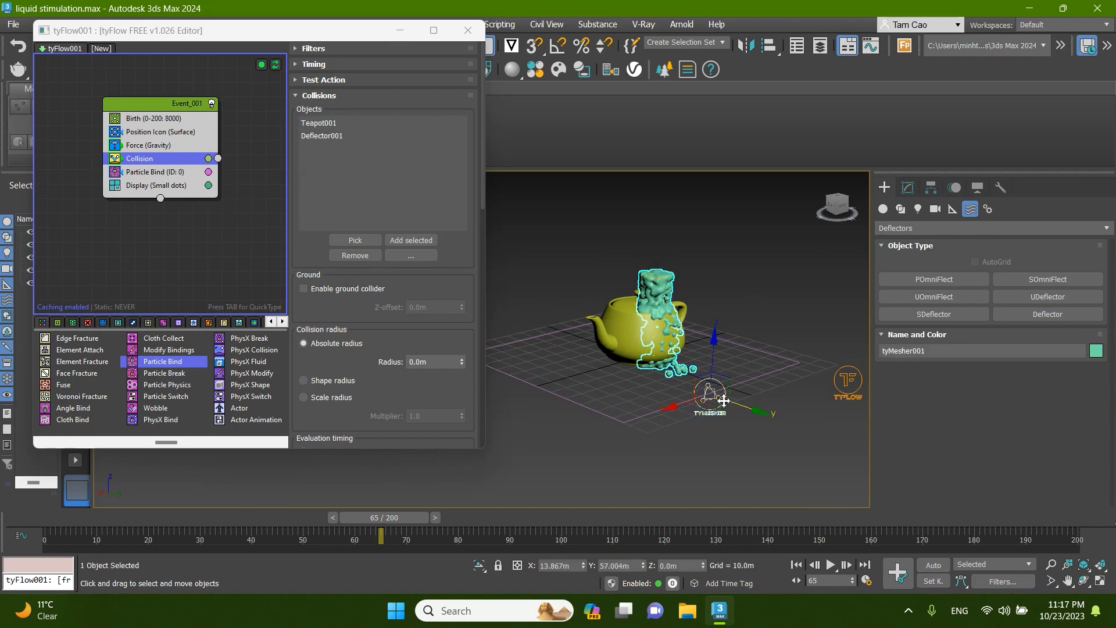
pyautogui.click(909, 186)
pyautogui.scroll(-6, 920, 401)
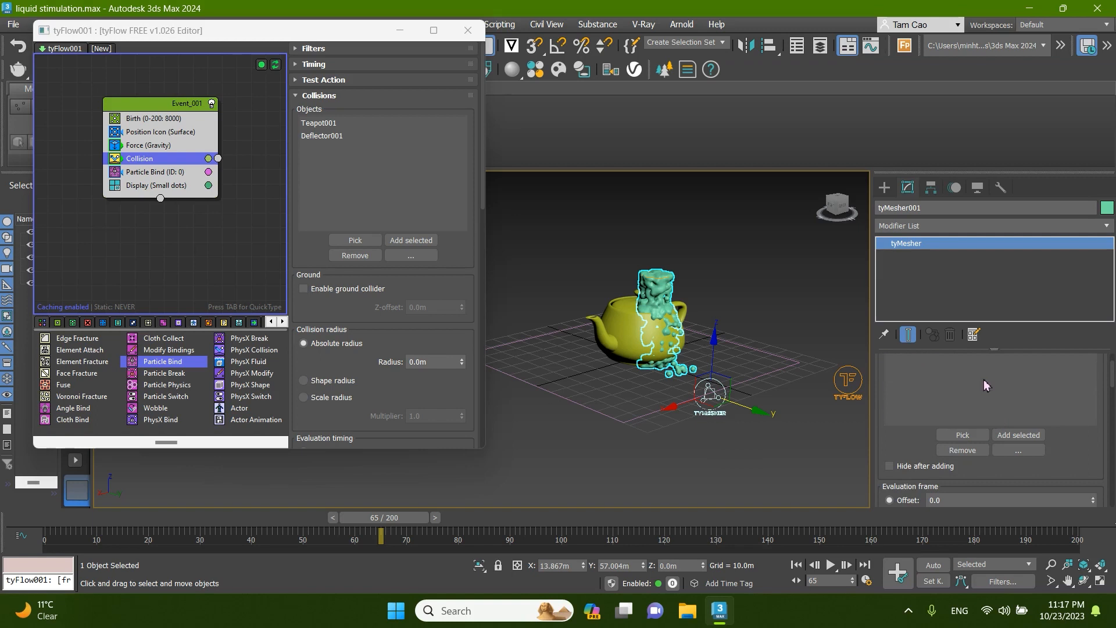
pyautogui.scroll(-10, 1035, 358)
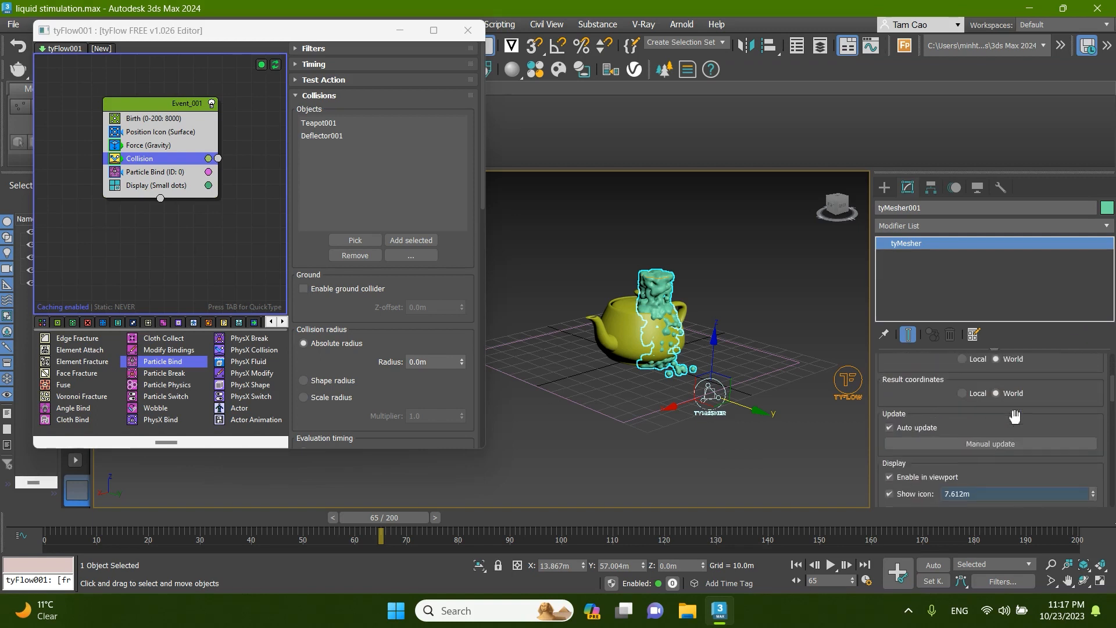
pyautogui.scroll(-10, 1014, 416)
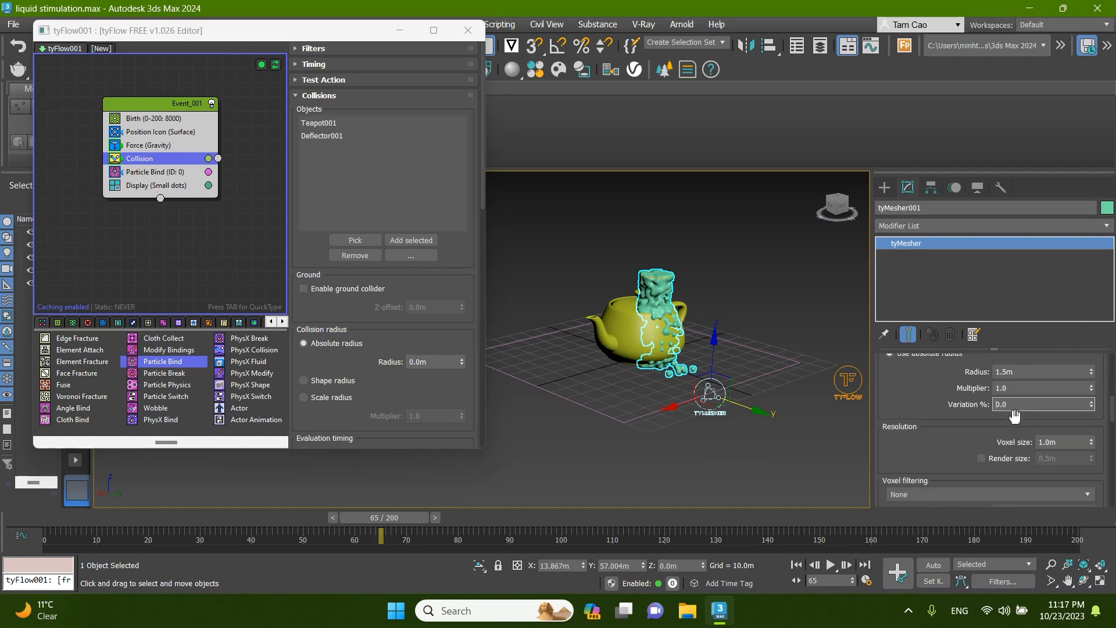
pyautogui.press('Tab')
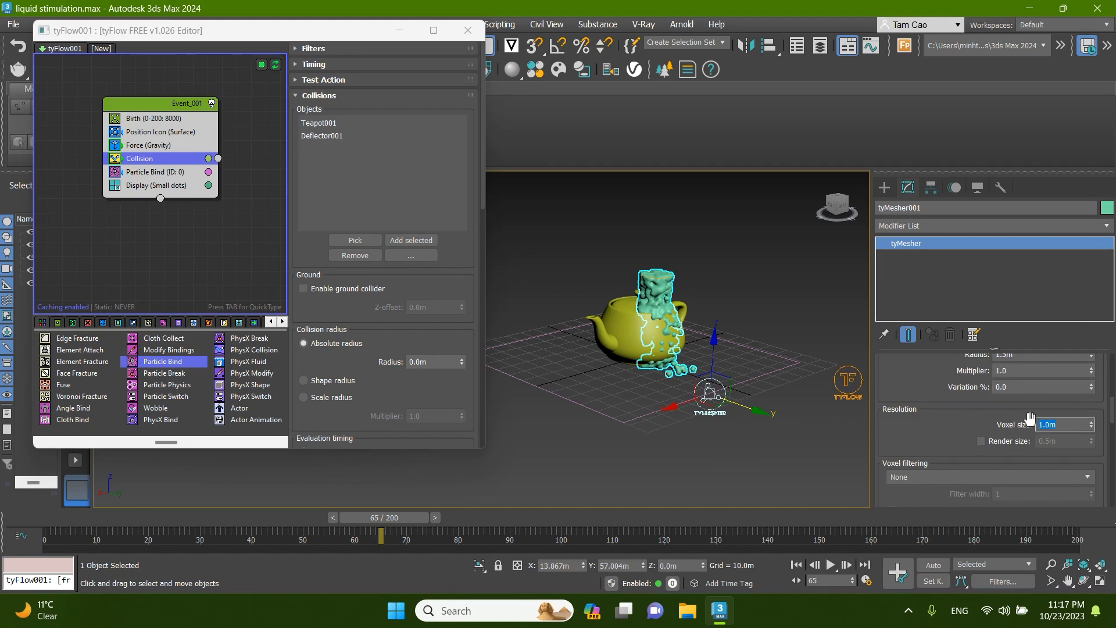
pyautogui.write('.3')
pyautogui.press('Return')
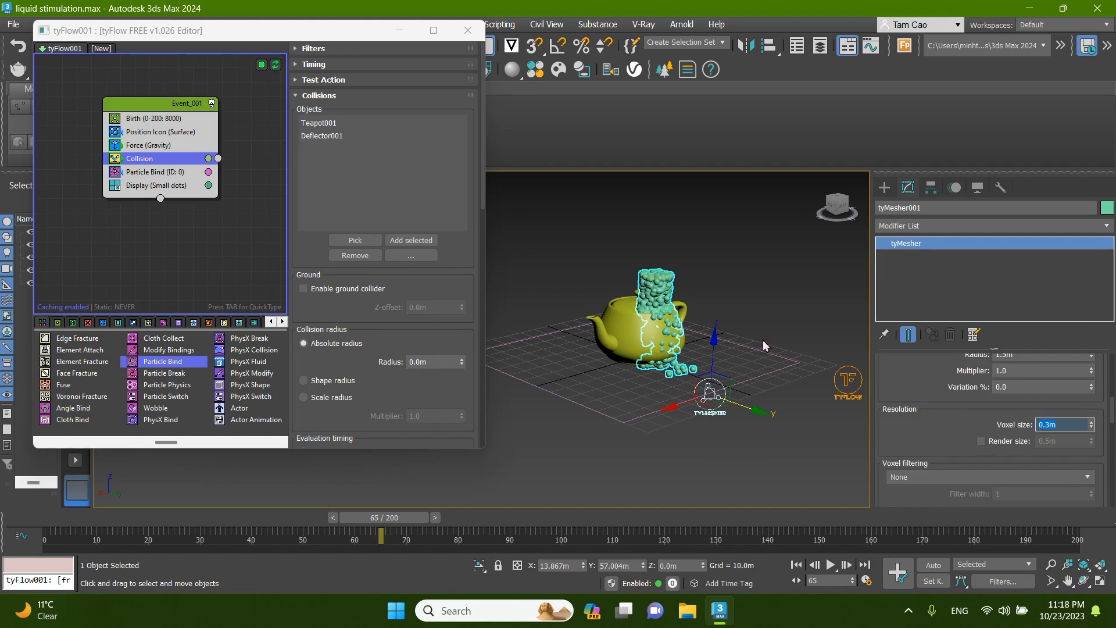
# - Set the tyMesher's absolute particle radius to 1.0 m
pyautogui.scroll(3, 761, 361)
pyautogui.scroll(2, 996, 395)
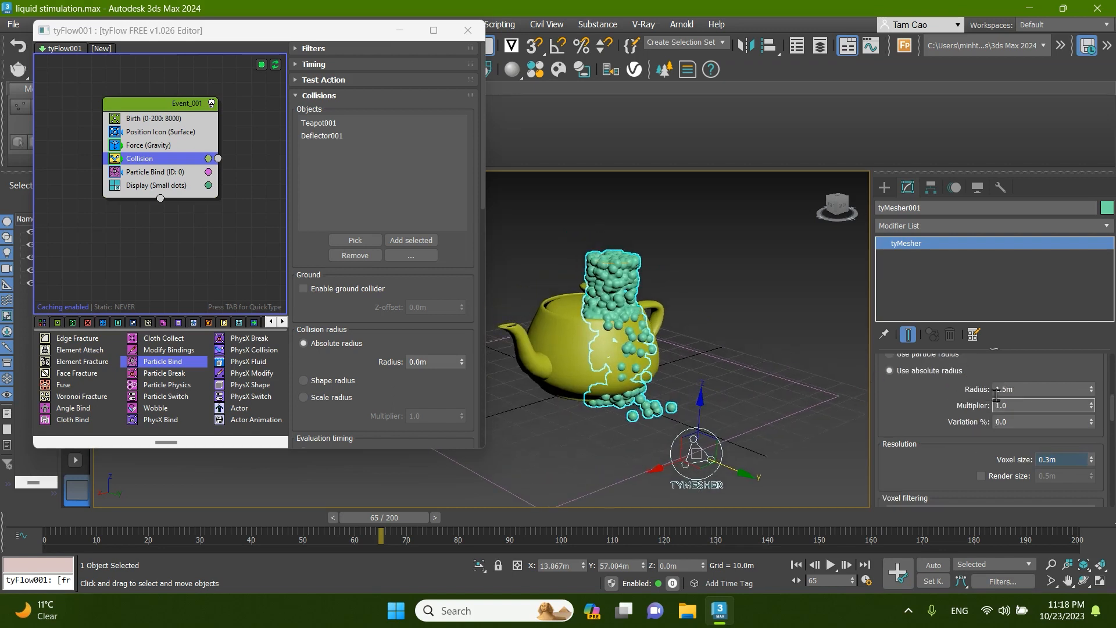
pyautogui.doubleClick(1033, 388)
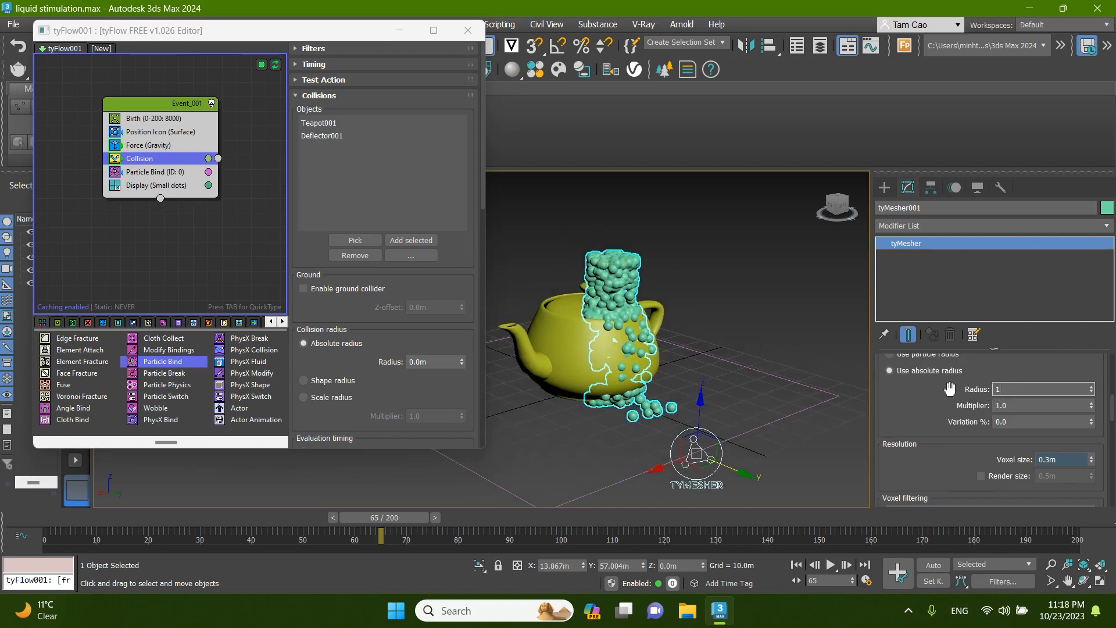
pyautogui.write('1')
pyautogui.press('Return')
pyautogui.moveTo(771, 341); pyautogui.dragTo(797, 339, button='middle')
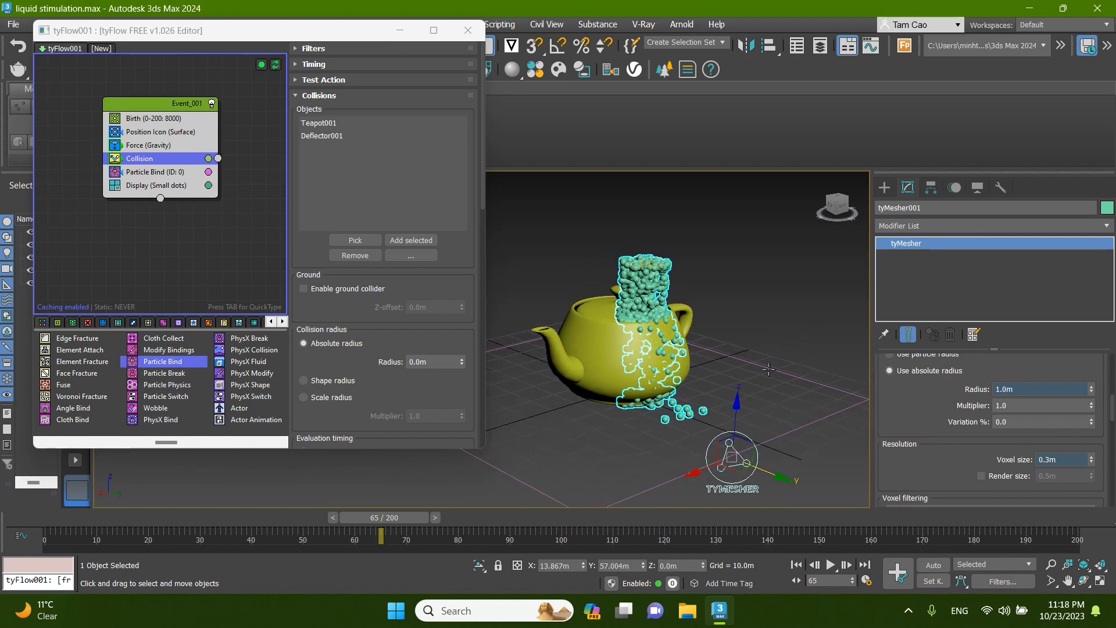
# - Set the tyMesher's voxel size to 0.7 m and deselect it to view the coarser surface
pyautogui.scroll(-1, 961, 416)
pyautogui.click(1075, 443)
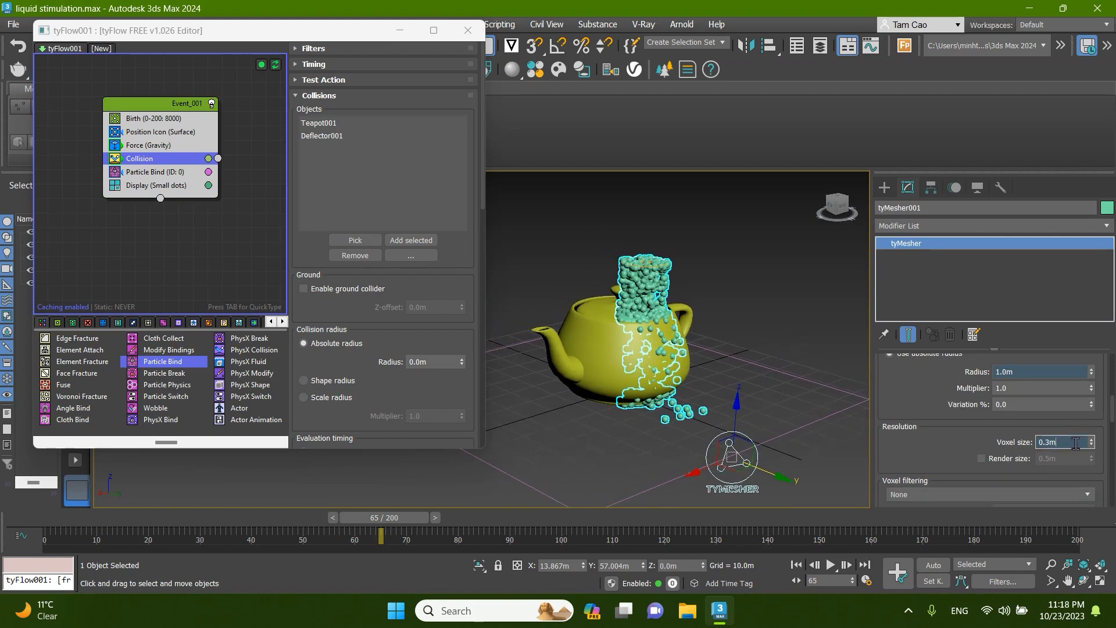
pyautogui.click(1091, 439)
pyautogui.press('Return')
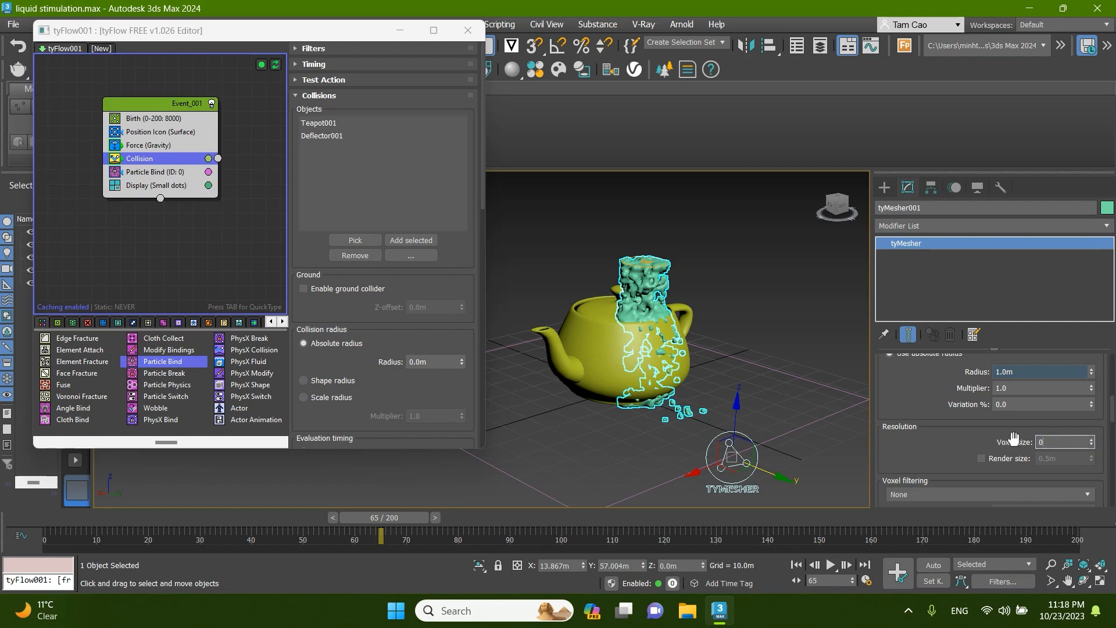
pyautogui.press('Return')
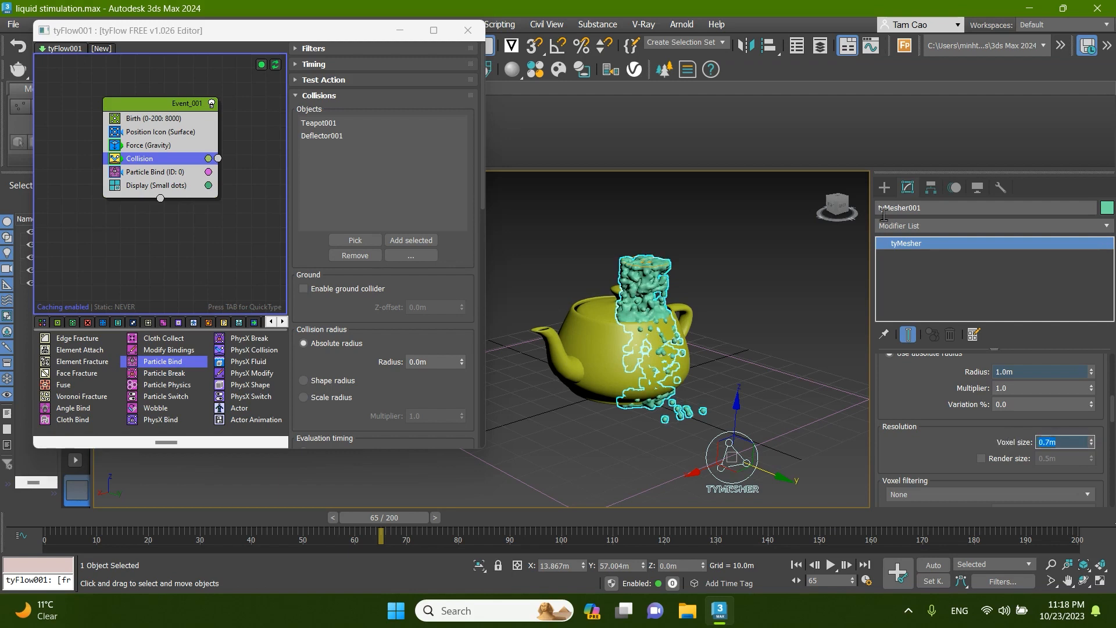
pyautogui.click(809, 284)
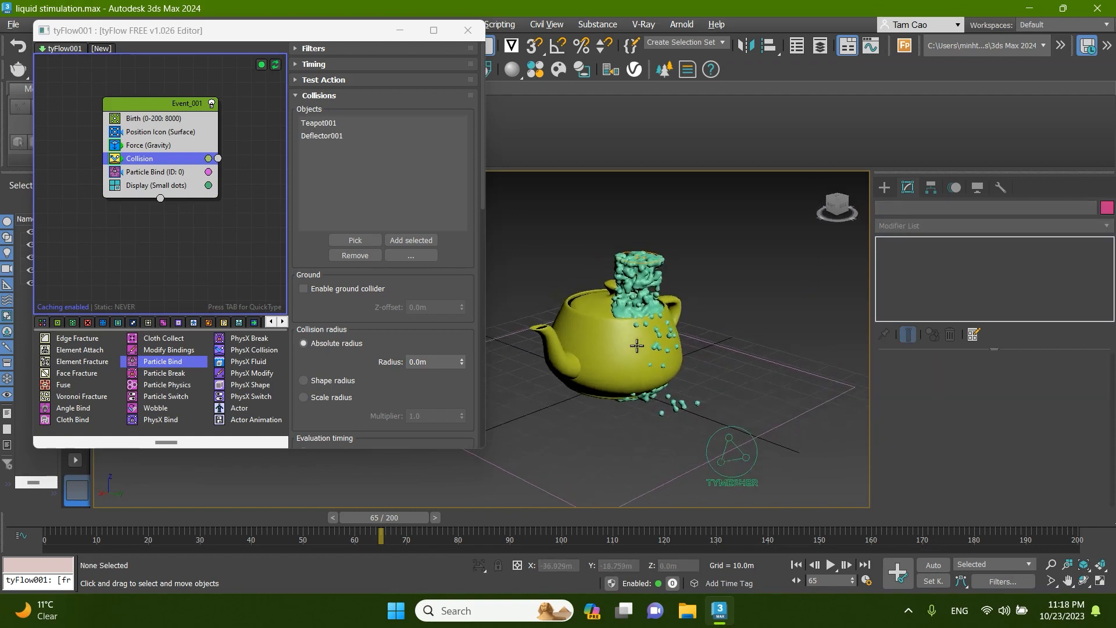
# - Reselect the tyMesher and set its voxel filtering to Gaussian
pyautogui.click(642, 282)
pyautogui.scroll(-5, 999, 460)
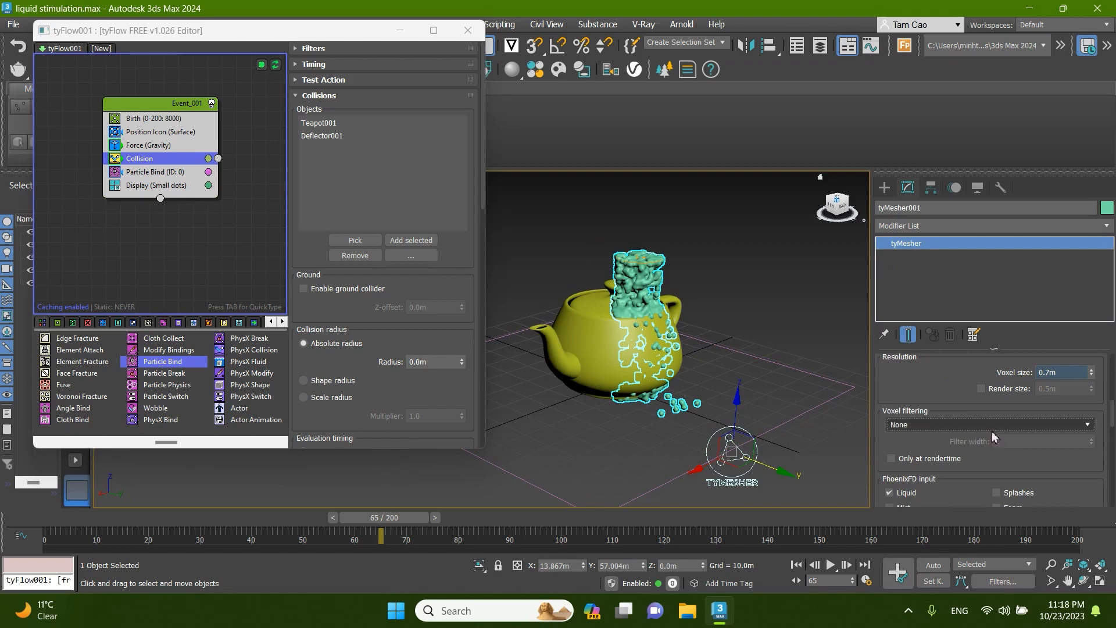
pyautogui.click(1000, 425)
pyautogui.click(930, 453)
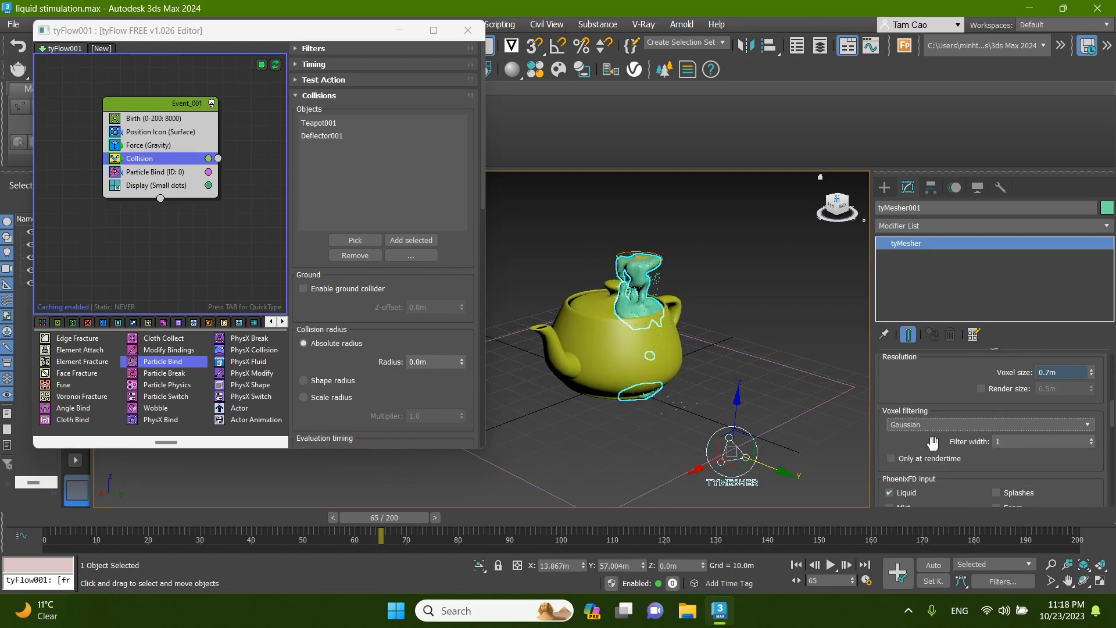
# - Try a tyMesher voxel size of 0.4 m with the Gaussian filtering
pyautogui.scroll(3, 1004, 422)
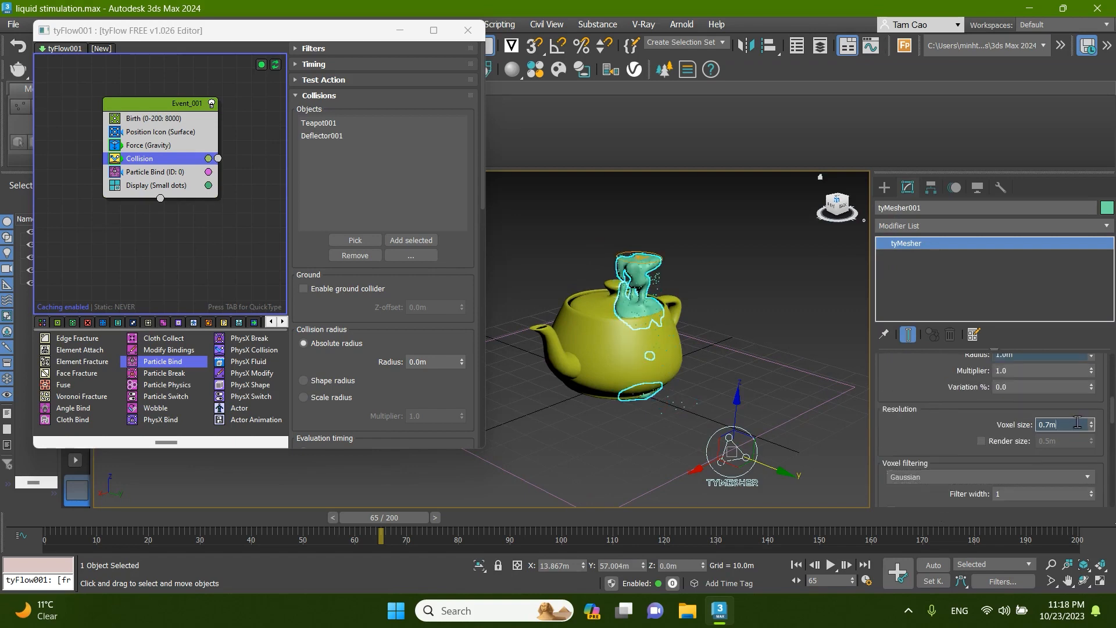
pyautogui.doubleClick(1060, 430)
pyautogui.press('Return')
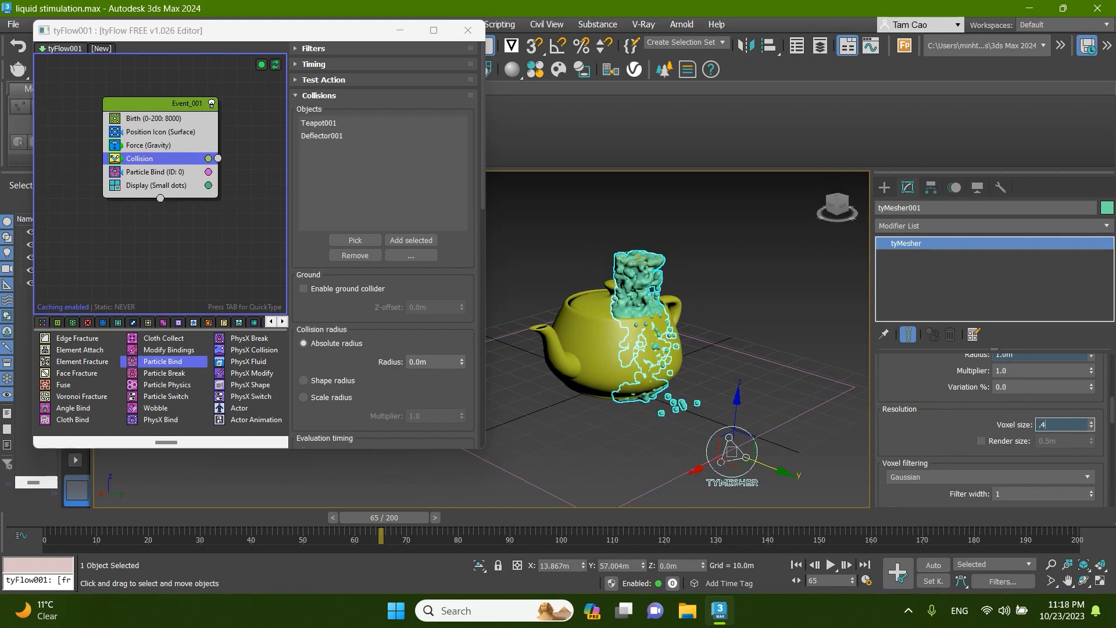
pyautogui.write('.4')
pyautogui.press('Return')
pyautogui.scroll(1, 1029, 402)
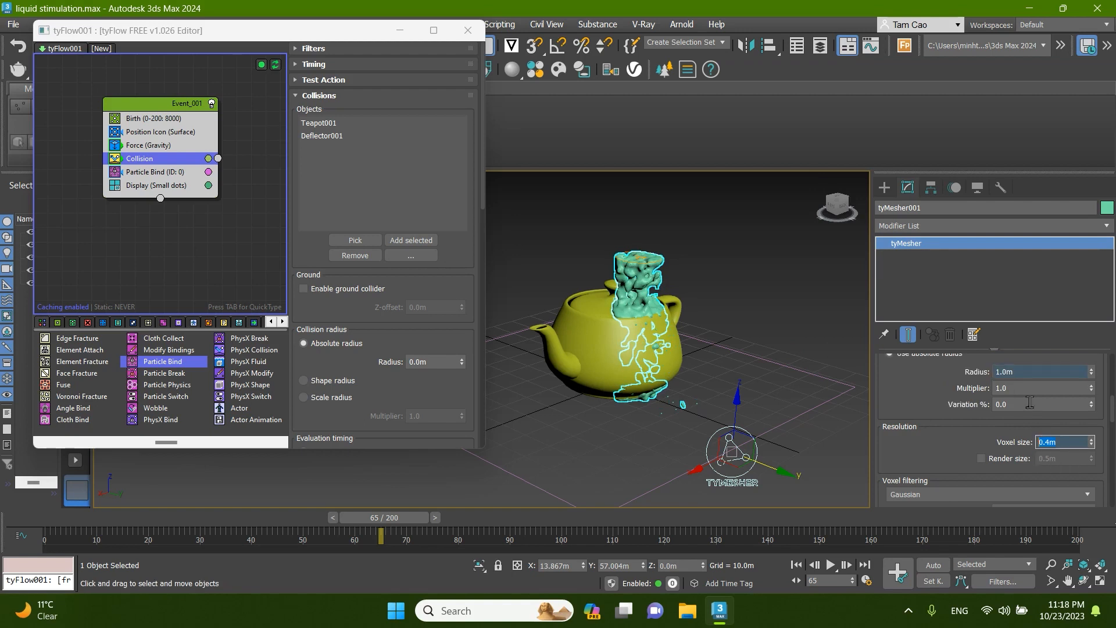
# - Try a tyMesher particle radius of 0.8 m, and set the radius back to 1.0 m
pyautogui.doubleClick(1038, 373)
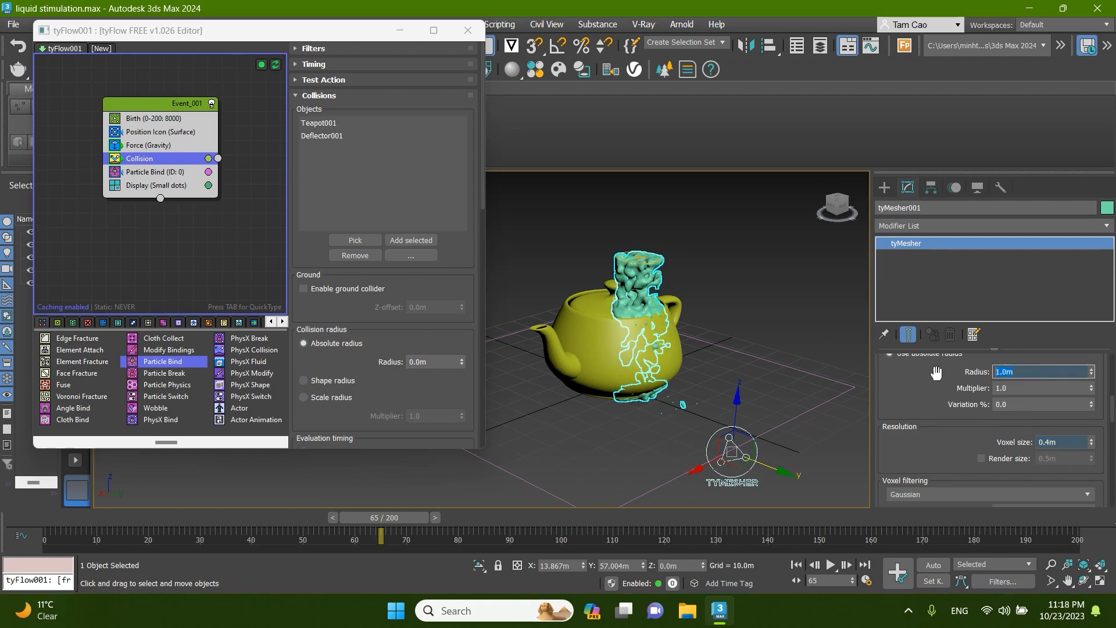
pyautogui.write('0.8')
pyautogui.press('Return')
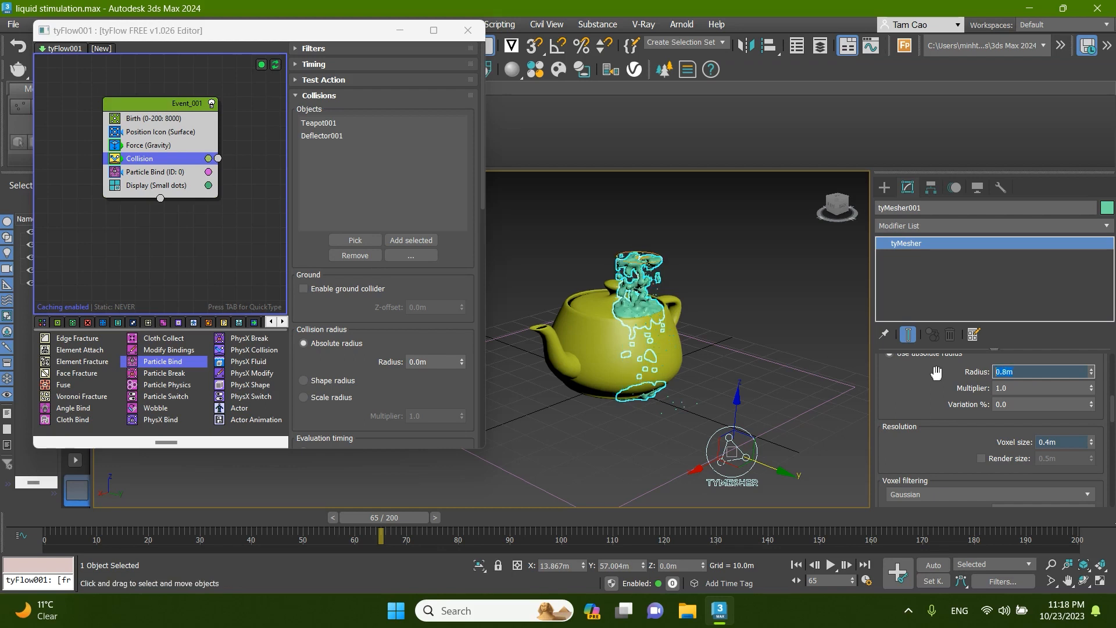
pyautogui.write('1')
pyautogui.press('Return')
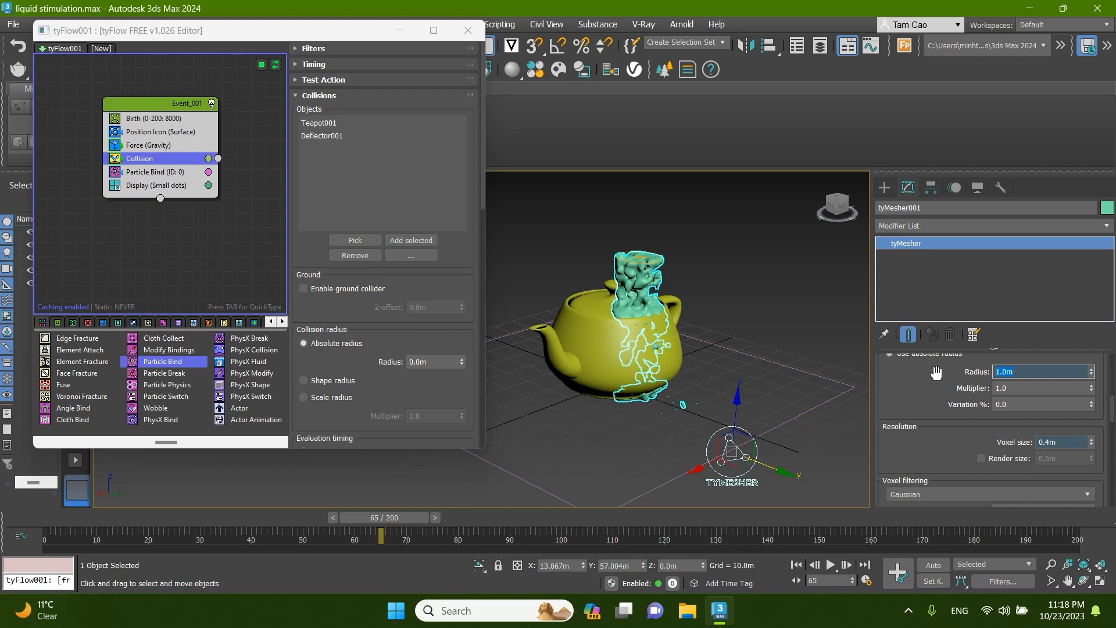
# - Set the tyMesher's voxel size to 0.3 m
pyautogui.doubleClick(1058, 443)
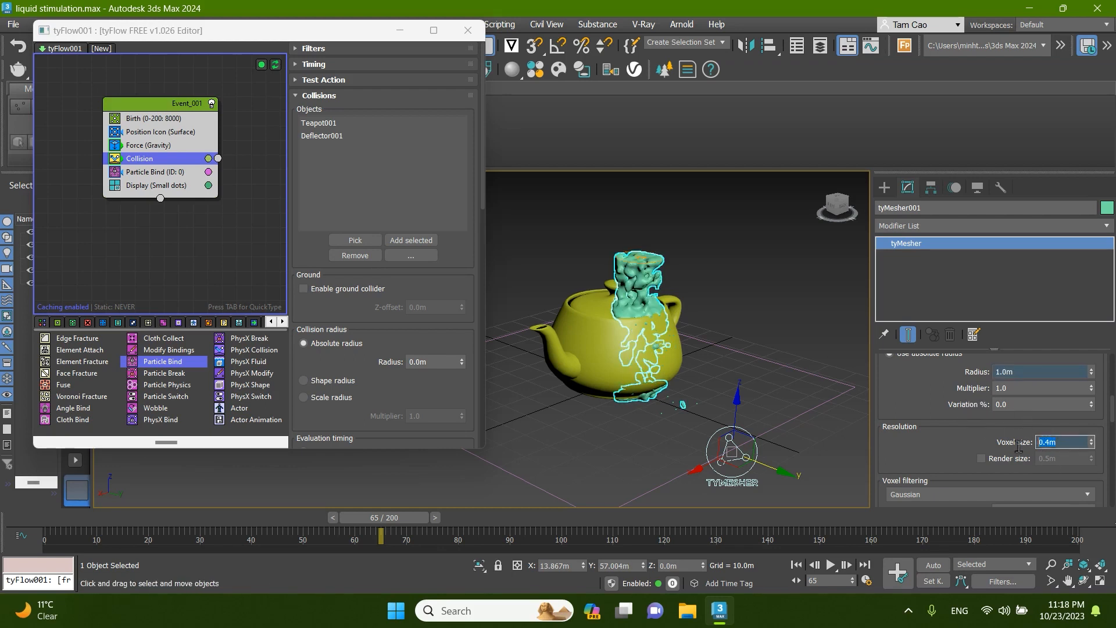
pyautogui.write('0.3')
pyautogui.press('Return')
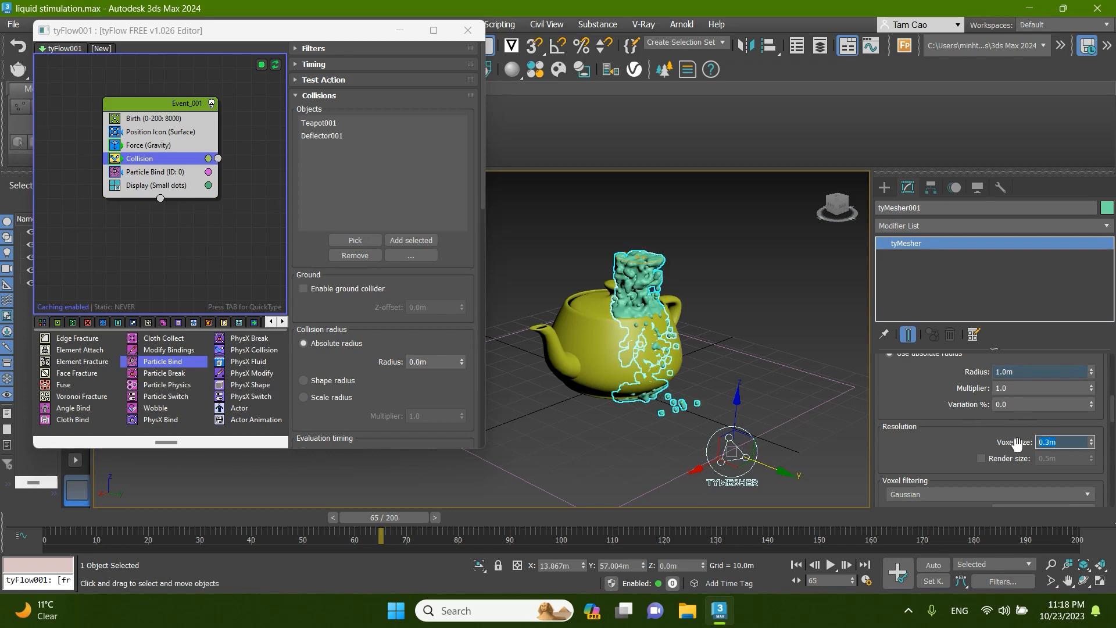
pyautogui.keyDown('alt'); pyautogui.moveTo(770, 297); pyautogui.dragTo(743, 305, button='middle'); pyautogui.keyUp('alt')
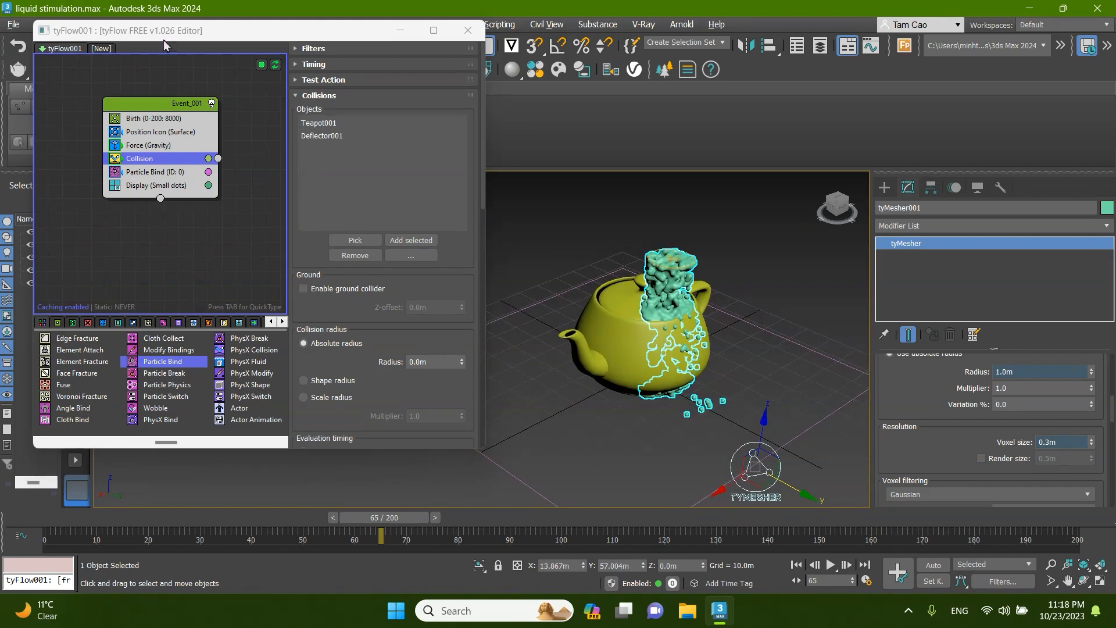
# - Set the Birth operator's total particle count to 10000 in Event_001
pyautogui.click(158, 119)
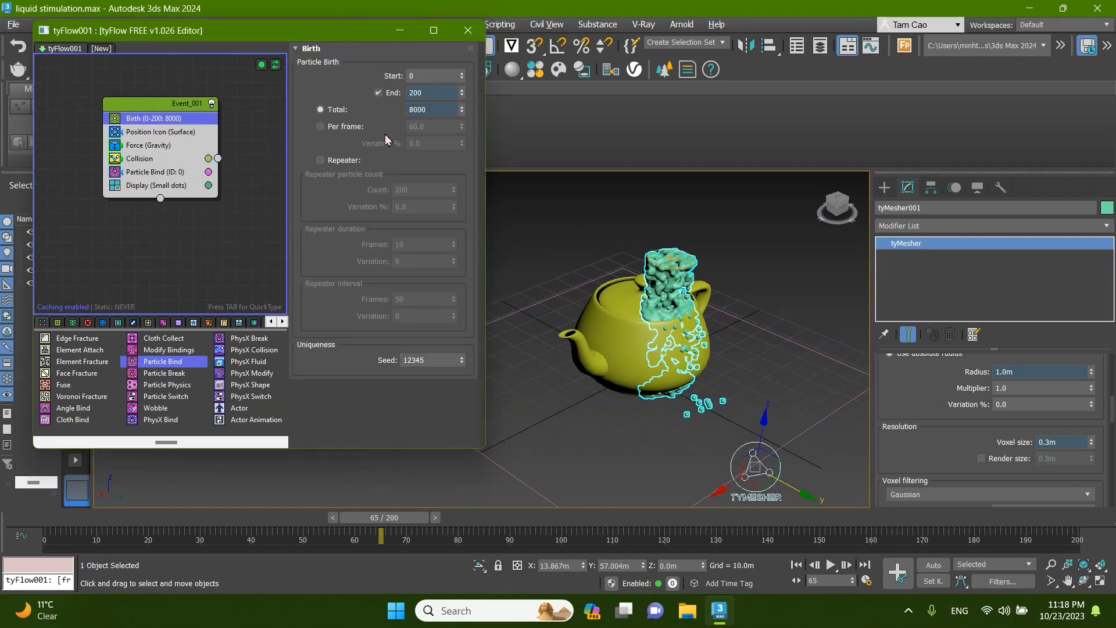
pyautogui.doubleClick(422, 111)
pyautogui.press('Return')
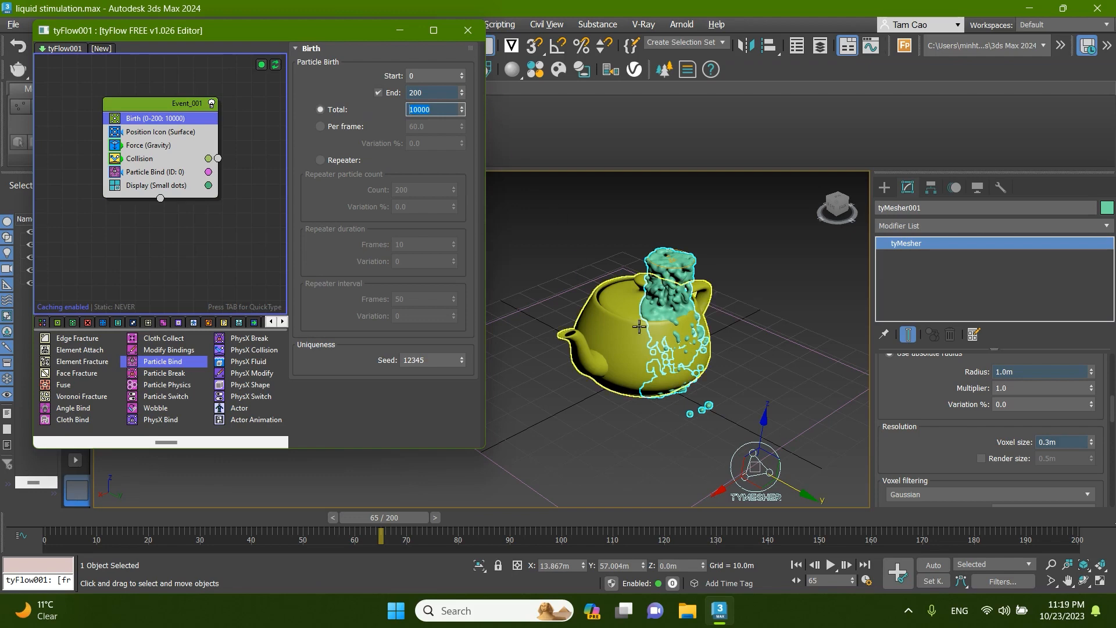
pyautogui.keyDown('alt'); pyautogui.moveTo(667, 414); pyautogui.dragTo(629, 446, button='middle'); pyautogui.keyUp('alt')
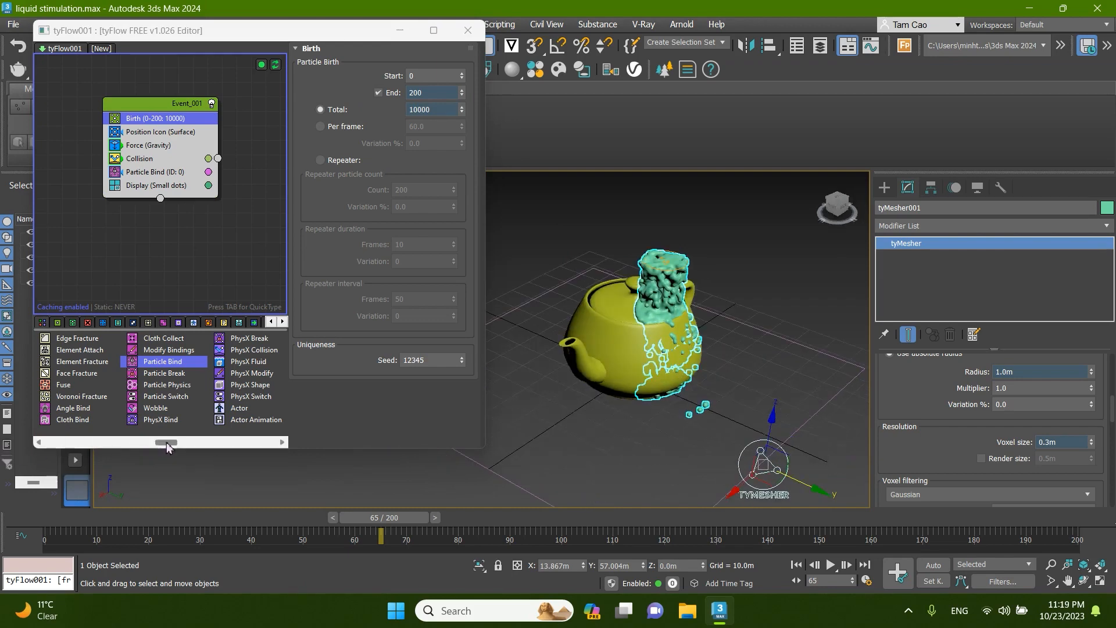
# - Add a Surface Force operator to Event_001 between the Force (Gravity) and Collision operators
pyautogui.moveTo(166, 442); pyautogui.dragTo(17, 448)
pyautogui.scroll(-6, 154, 395)
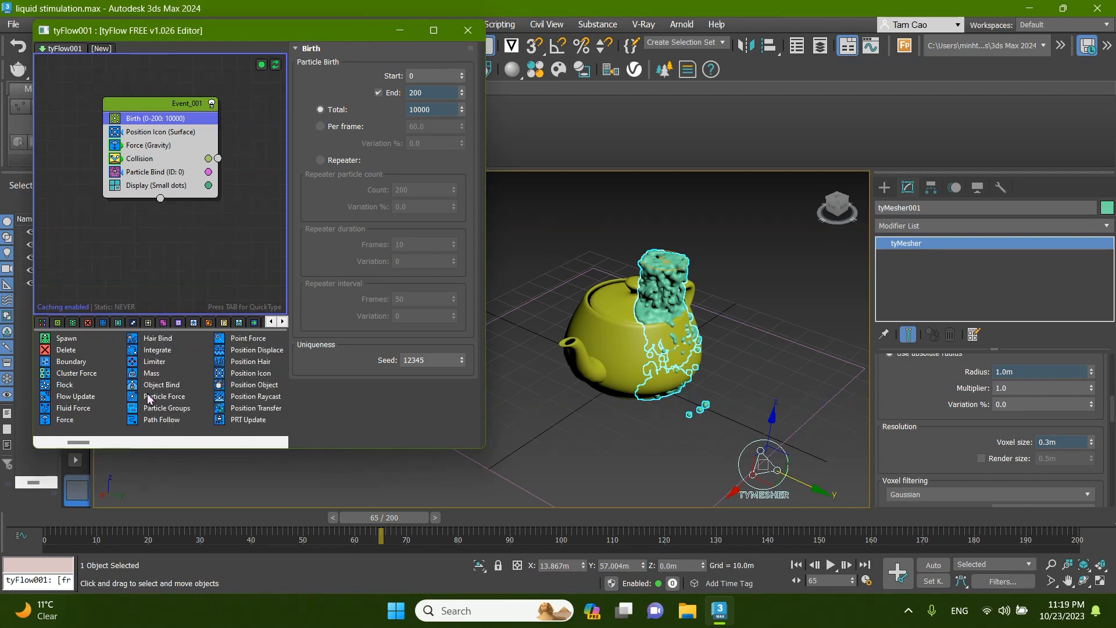
pyautogui.scroll(-3, 155, 395)
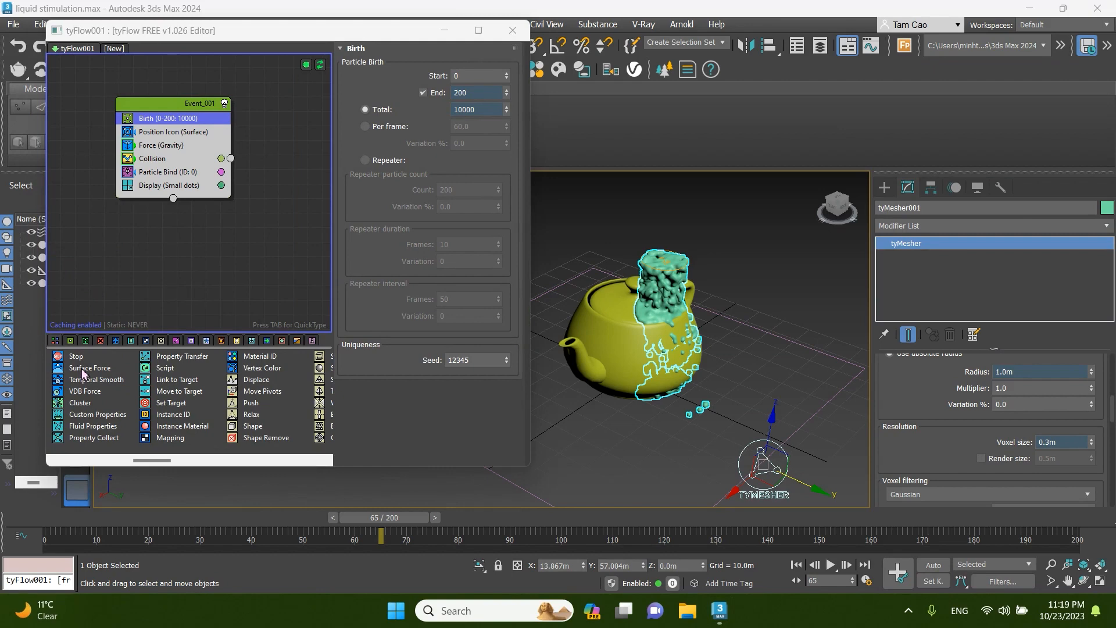
pyautogui.click(82, 373)
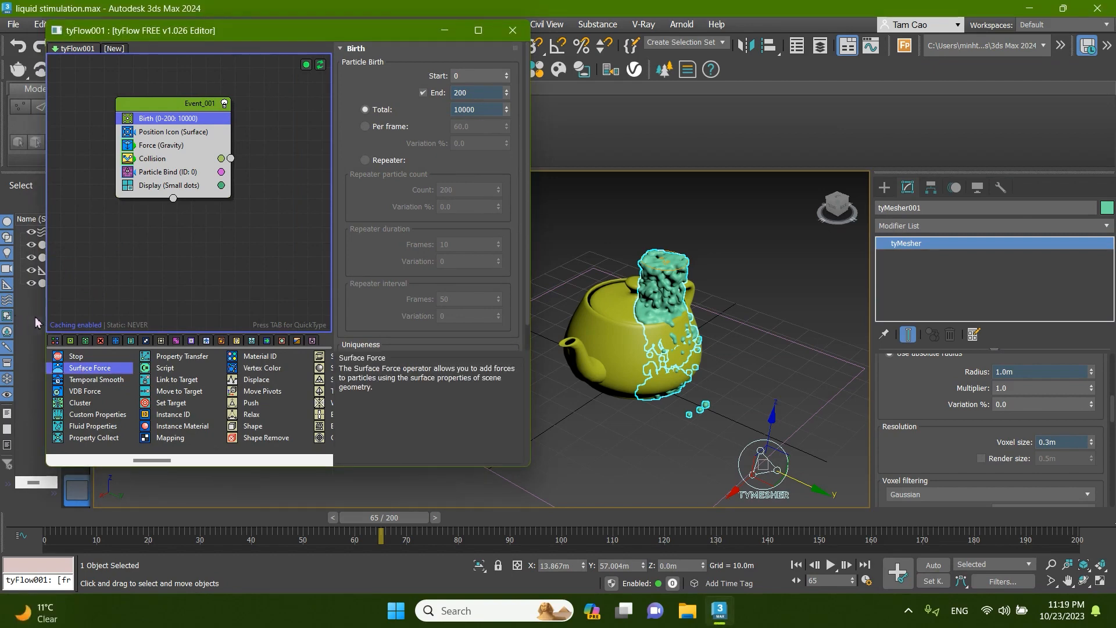
pyautogui.moveTo(92, 366); pyautogui.dragTo(163, 160)
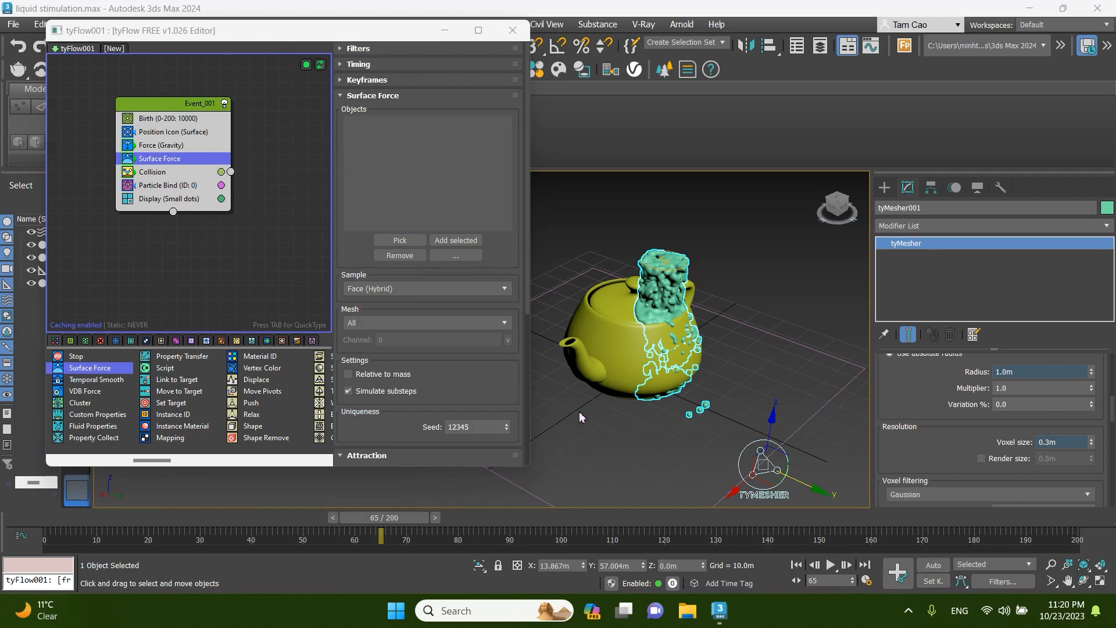
# - Set the Surface Force operator's attraction force to 0.3 m
pyautogui.scroll(2, 674, 386)
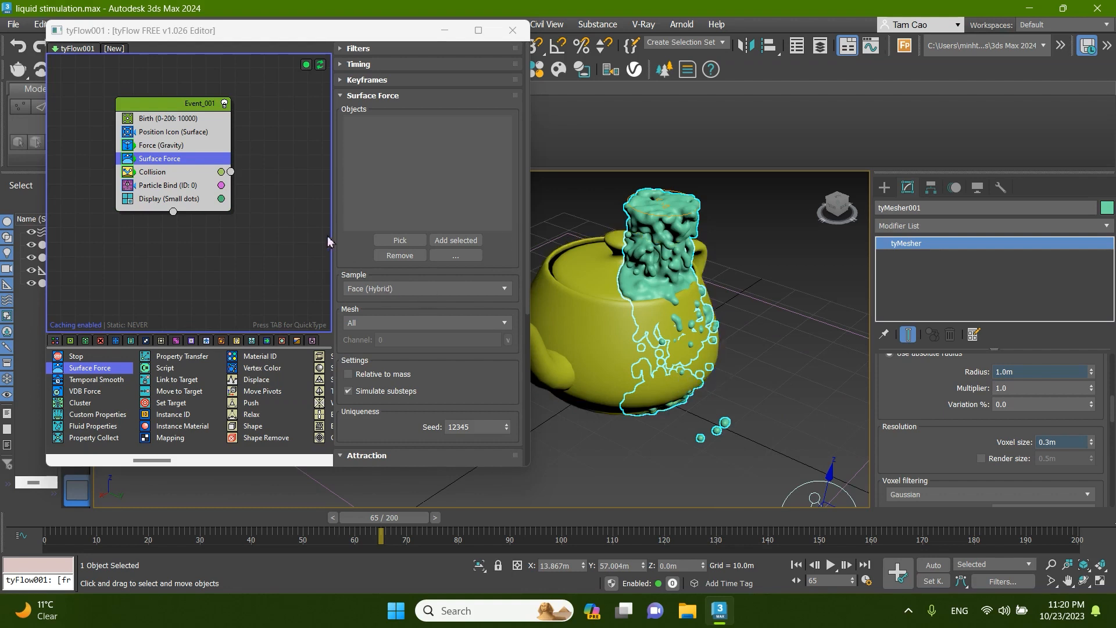
pyautogui.scroll(-3, 461, 348)
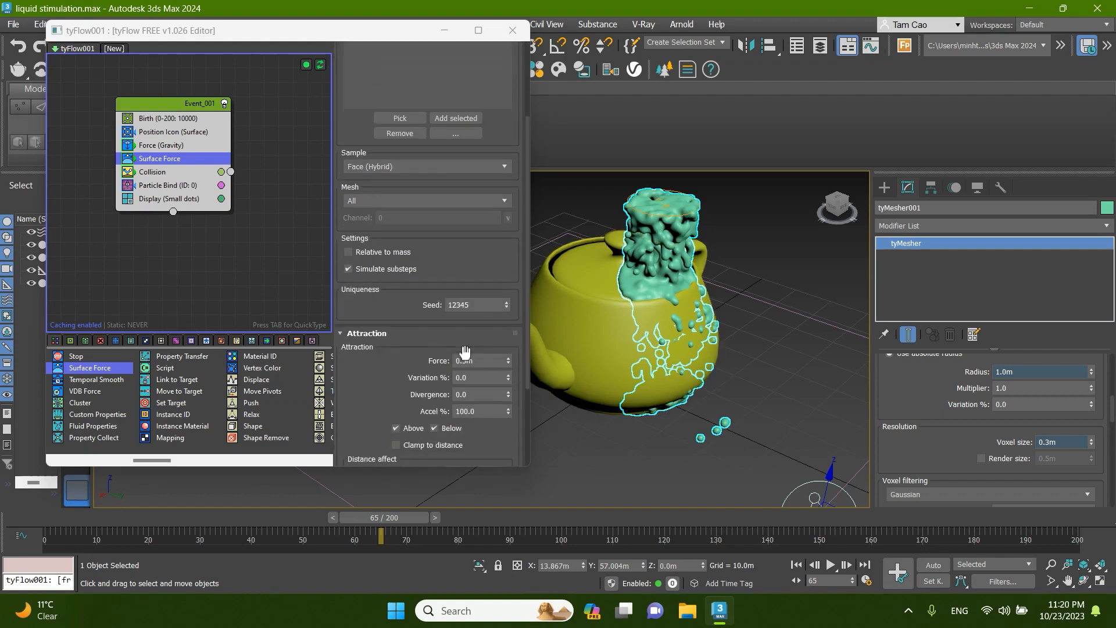
pyautogui.scroll(-1, 324, 301)
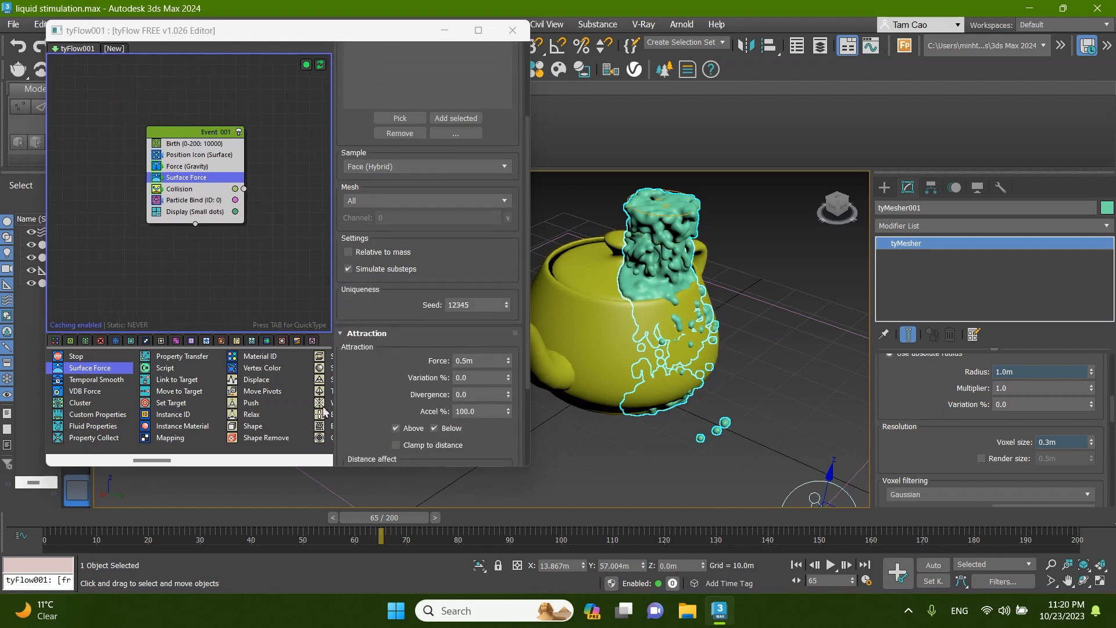
pyautogui.scroll(-1, 399, 374)
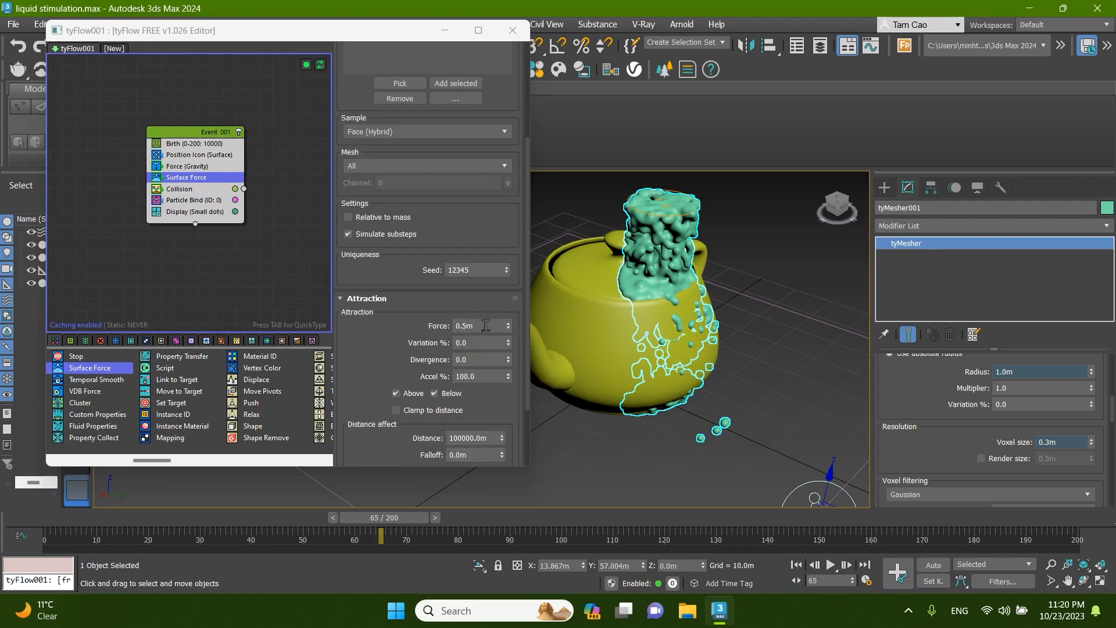
pyautogui.click(436, 330)
pyautogui.click(437, 330)
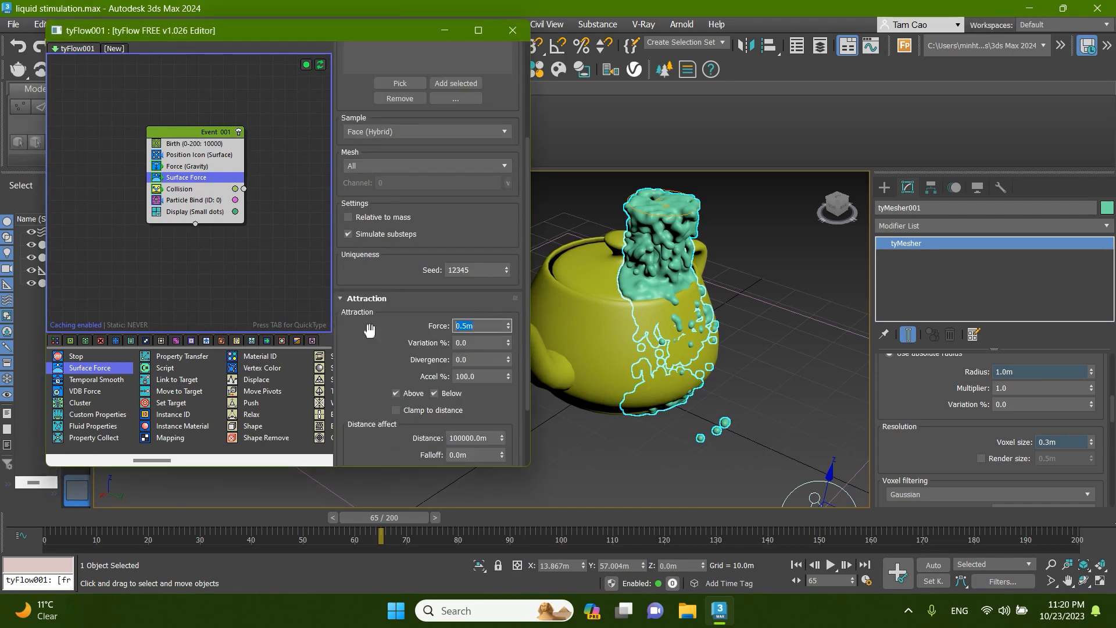
pyautogui.press('Return')
# - Play the simulation to check the liquid flow and stop it at frame 129
pyautogui.click(830, 567)
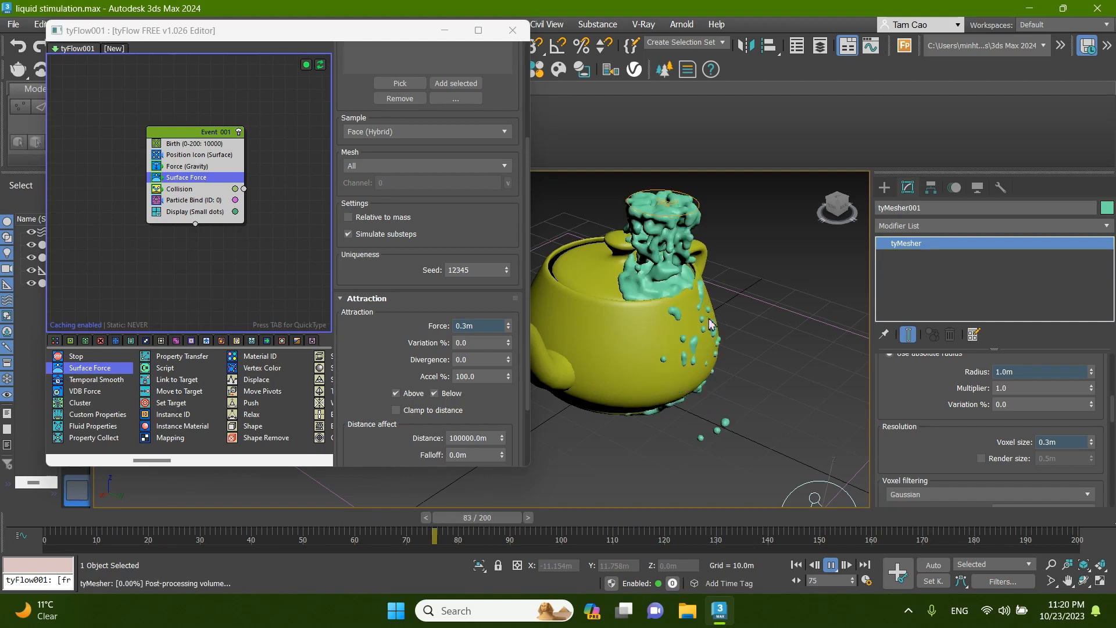
pyautogui.click(831, 567)
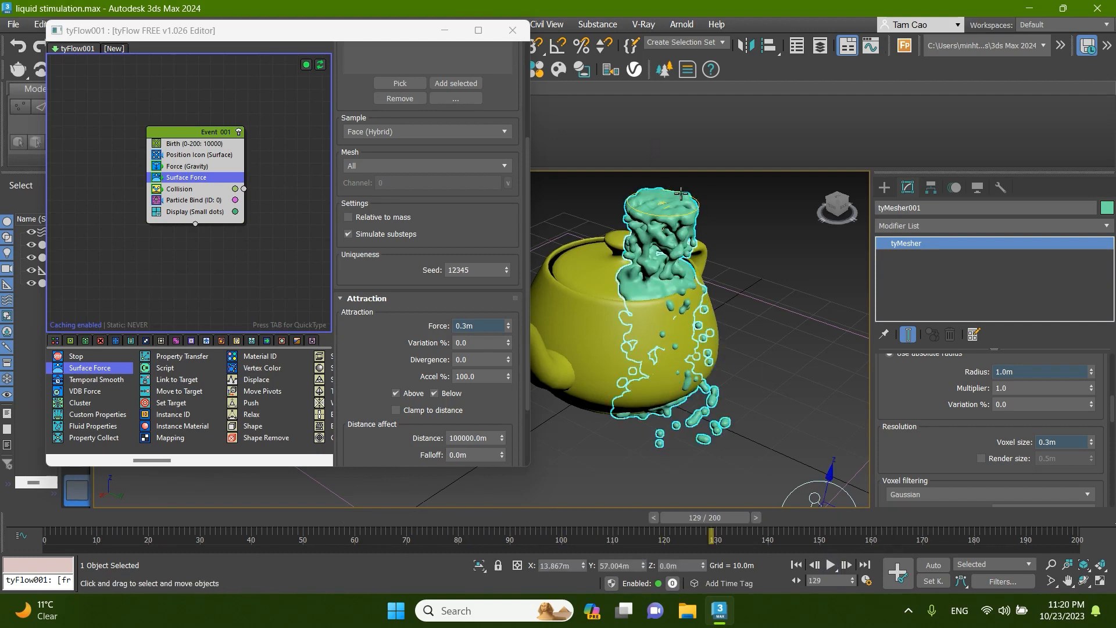
# - Select the circular particle icon together with the tyMesher, move both about 2.5 m along Y, and deselect them
pyautogui.moveTo(710, 234); pyautogui.dragTo(729, 281, button='middle')
pyautogui.click(717, 328)
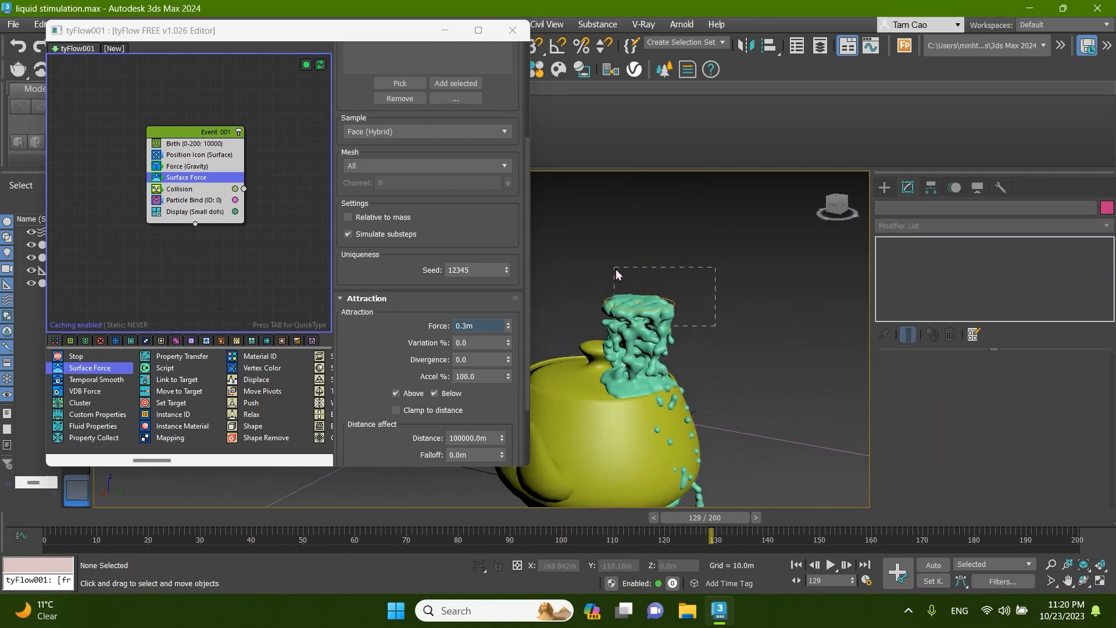
pyautogui.moveTo(617, 275); pyautogui.dragTo(616, 271)
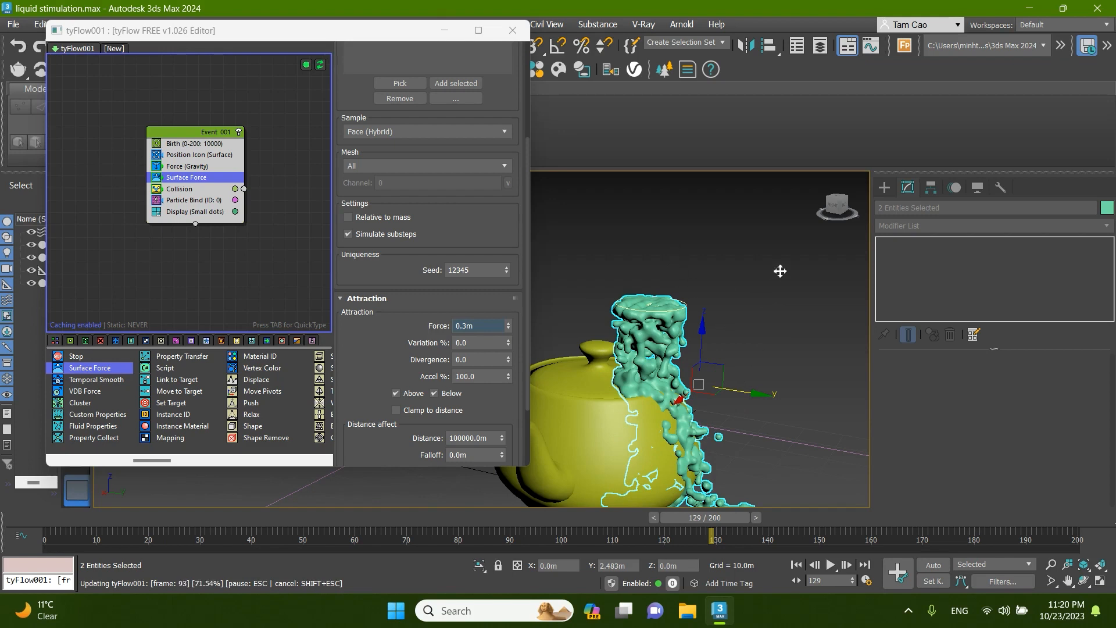
pyautogui.click(762, 334)
# - Select the circular particle icon with the tyMesher and clone both along Y as one copy over the opposite side of the teapot
pyautogui.scroll(-3, 762, 329)
pyautogui.keyDown('alt'); pyautogui.moveTo(765, 347); pyautogui.dragTo(730, 386, button='middle'); pyautogui.keyUp('alt')
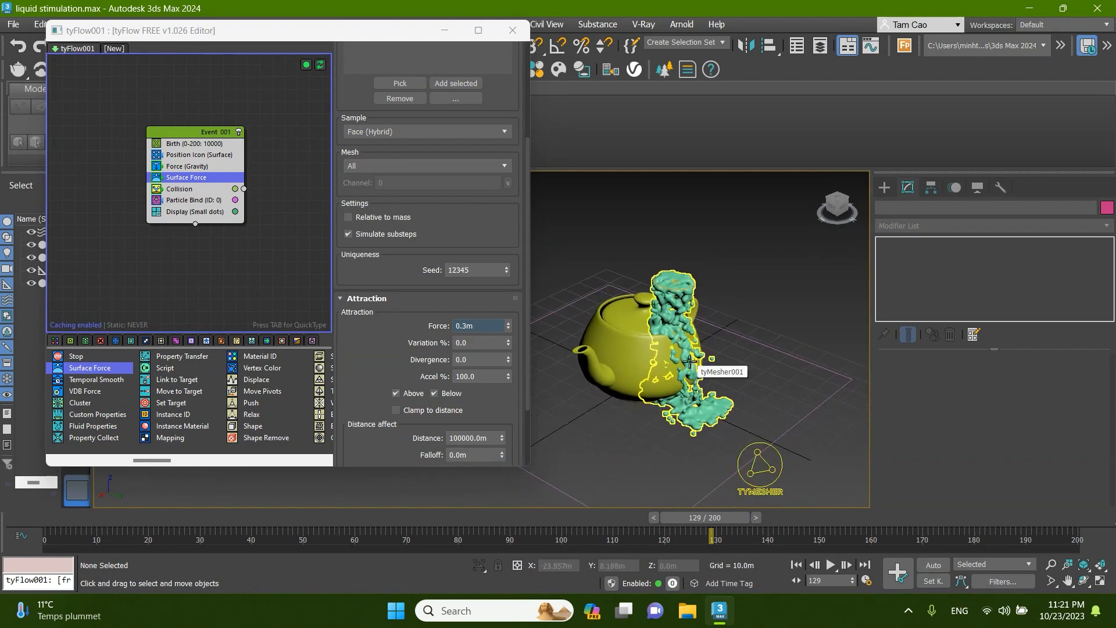
pyautogui.keyDown('alt'); pyautogui.moveTo(690, 362); pyautogui.dragTo(728, 302, button='middle'); pyautogui.keyUp('alt')
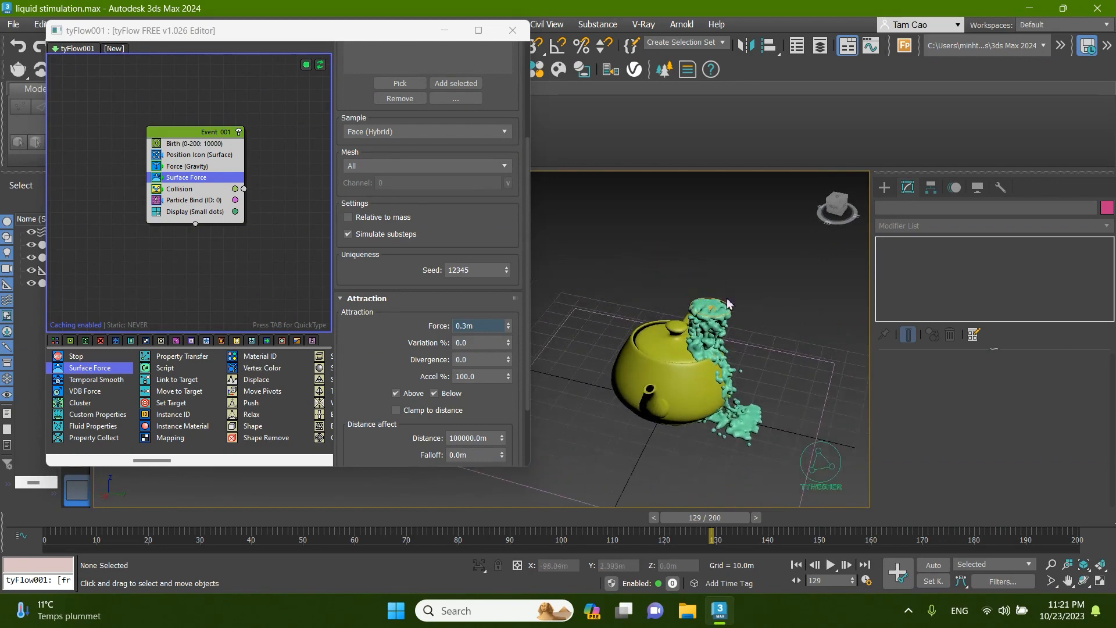
pyautogui.scroll(4, 731, 263)
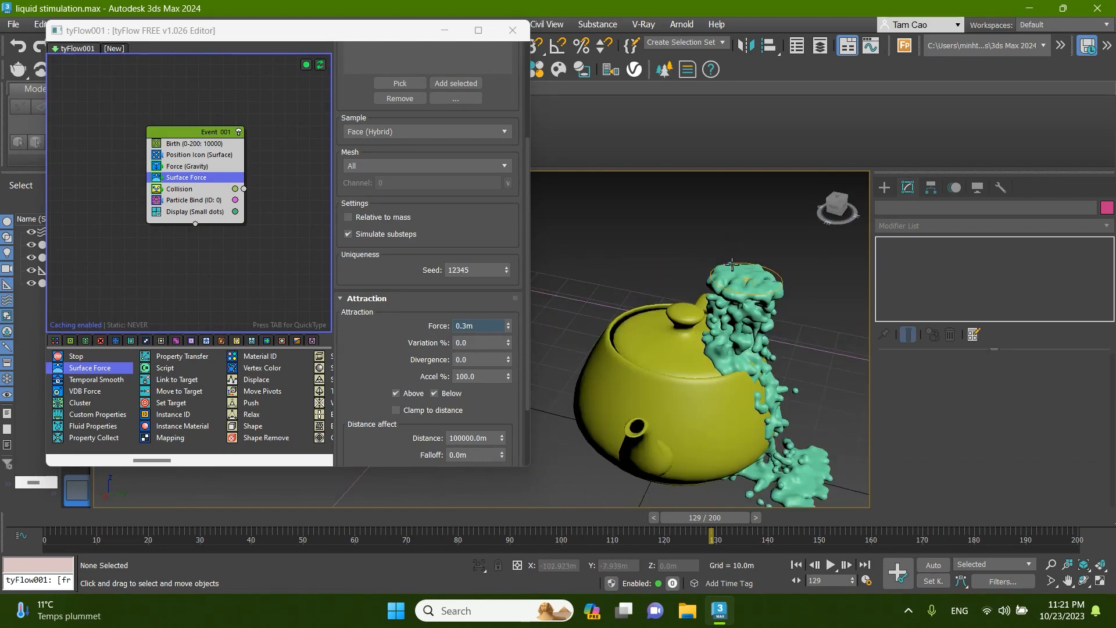
pyautogui.keyDown('alt'); pyautogui.moveTo(828, 309); pyautogui.dragTo(816, 304, button='middle'); pyautogui.keyUp('alt')
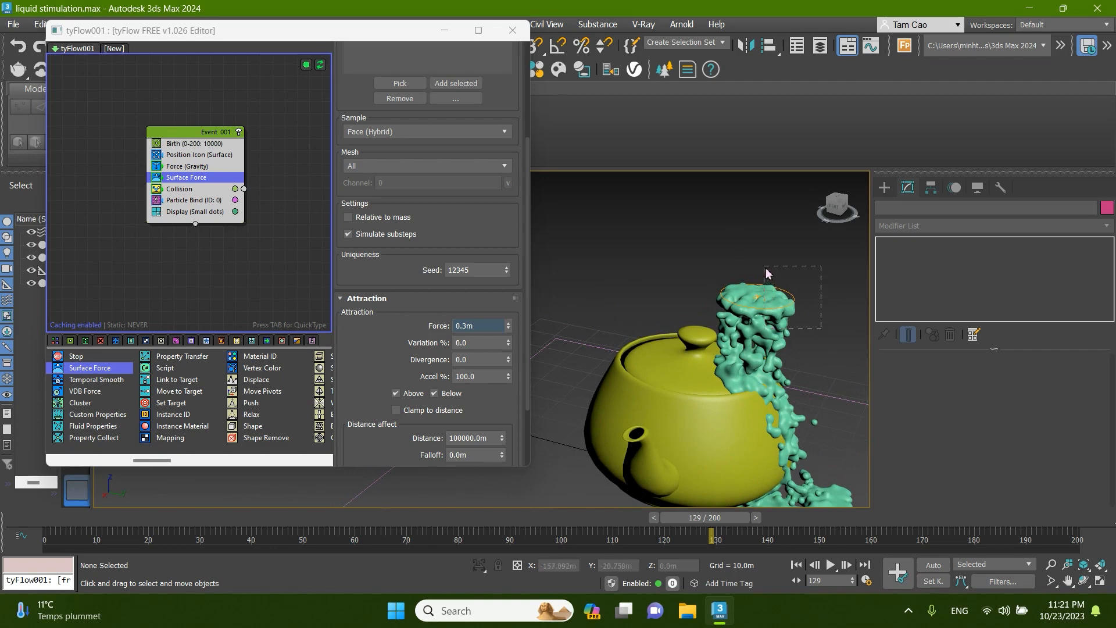
pyautogui.click(770, 301)
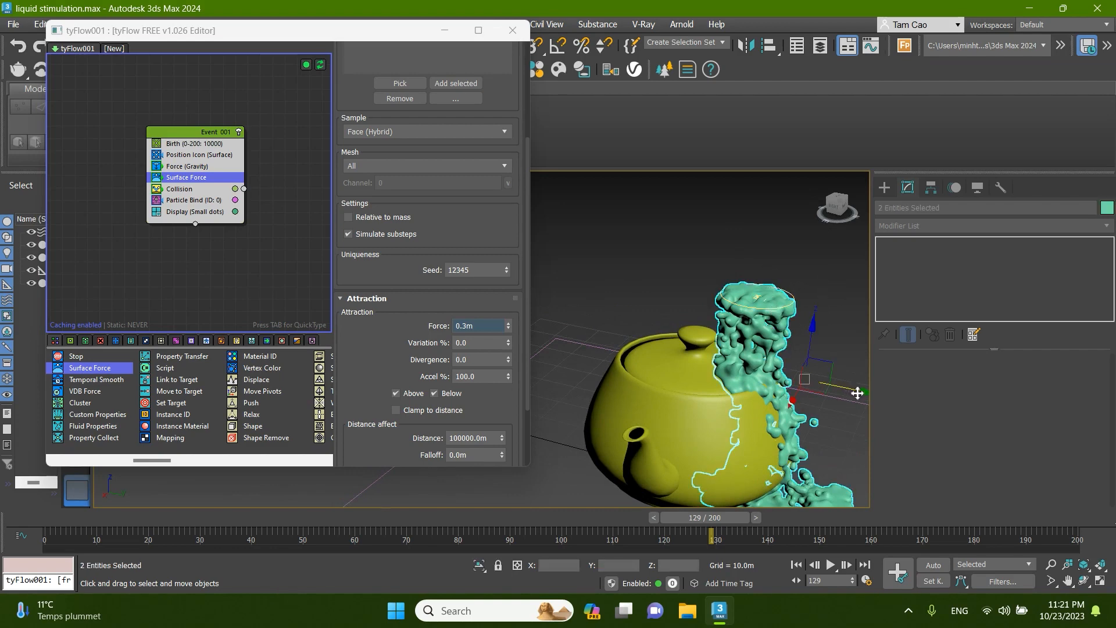
pyautogui.keyDown('shift'); pyautogui.moveTo(857, 393); pyautogui.dragTo(740, 363); pyautogui.keyUp('shift')
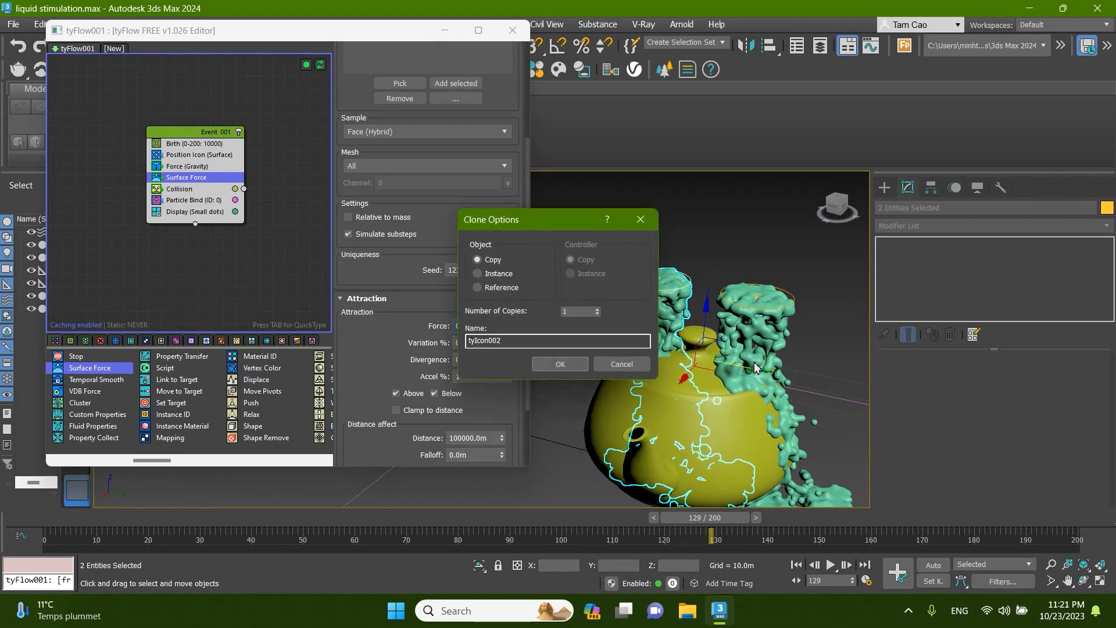
pyautogui.click(560, 365)
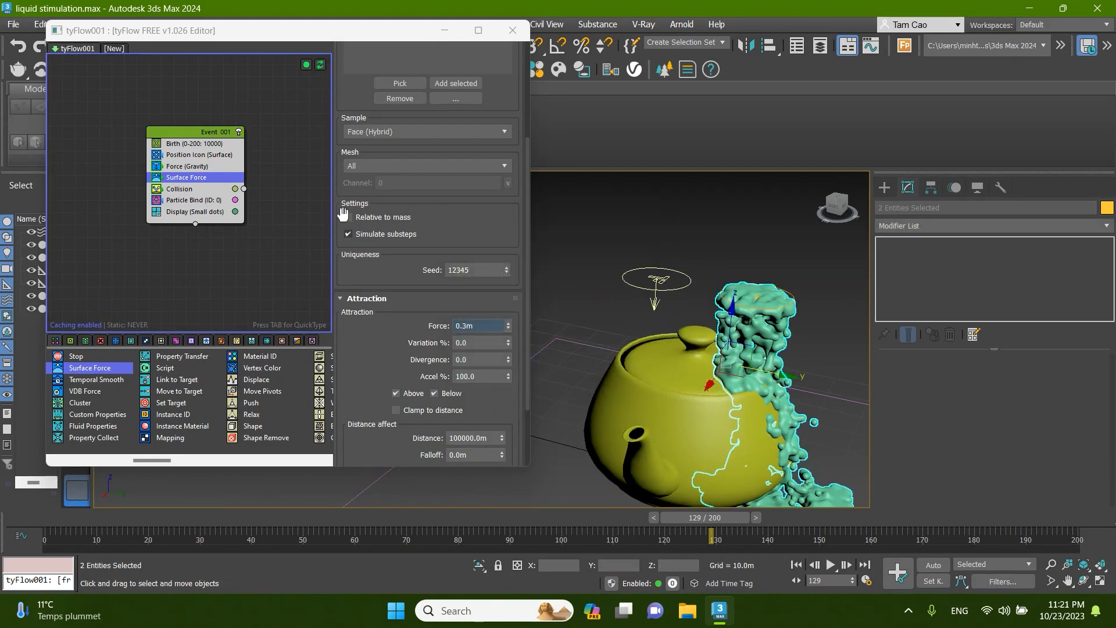
# - Duplicate Event 001 with all its operators and place the copy beside the original event
pyautogui.rightClick(191, 135)
pyautogui.click(205, 136)
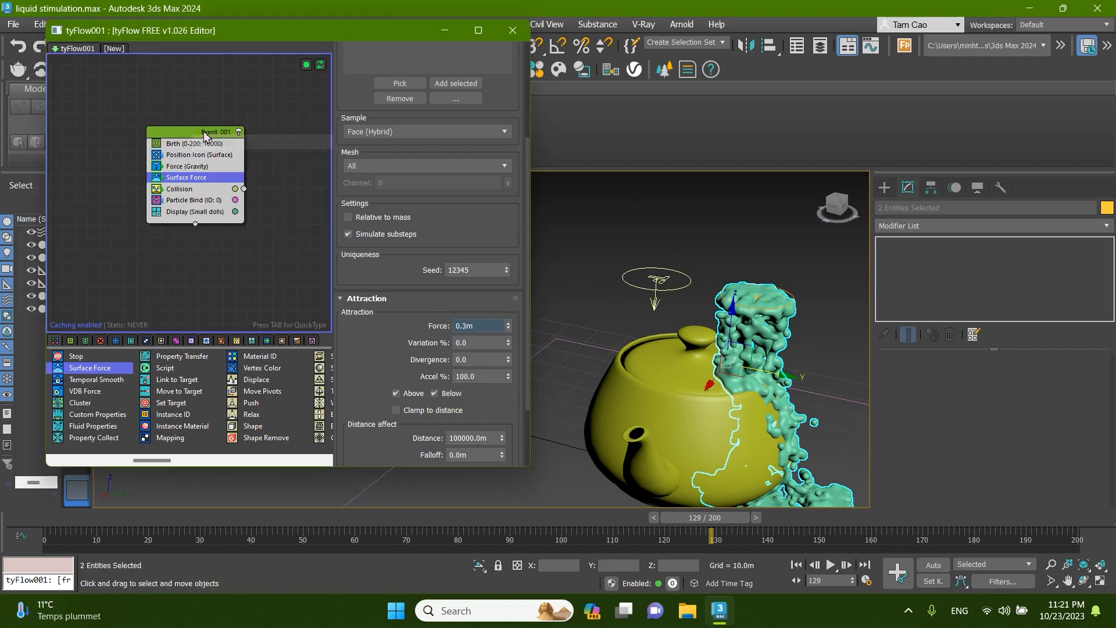
pyautogui.moveTo(205, 136); pyautogui.dragTo(127, 117)
pyautogui.rightClick(215, 173)
pyautogui.click(256, 181)
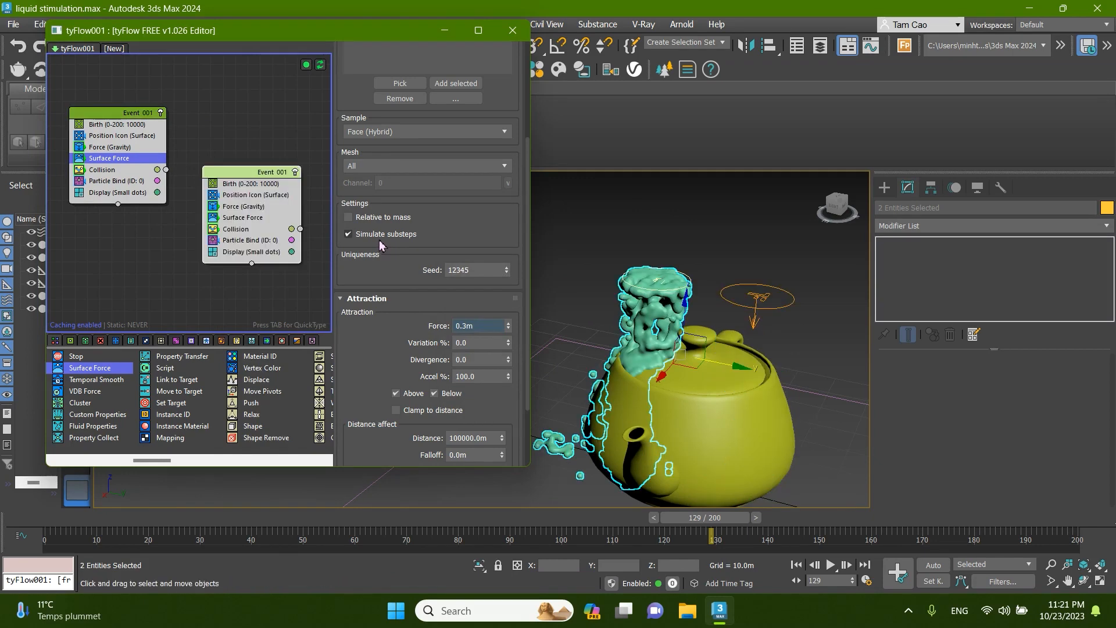
pyautogui.click(257, 195)
pyautogui.moveTo(260, 173); pyautogui.dragTo(242, 159)
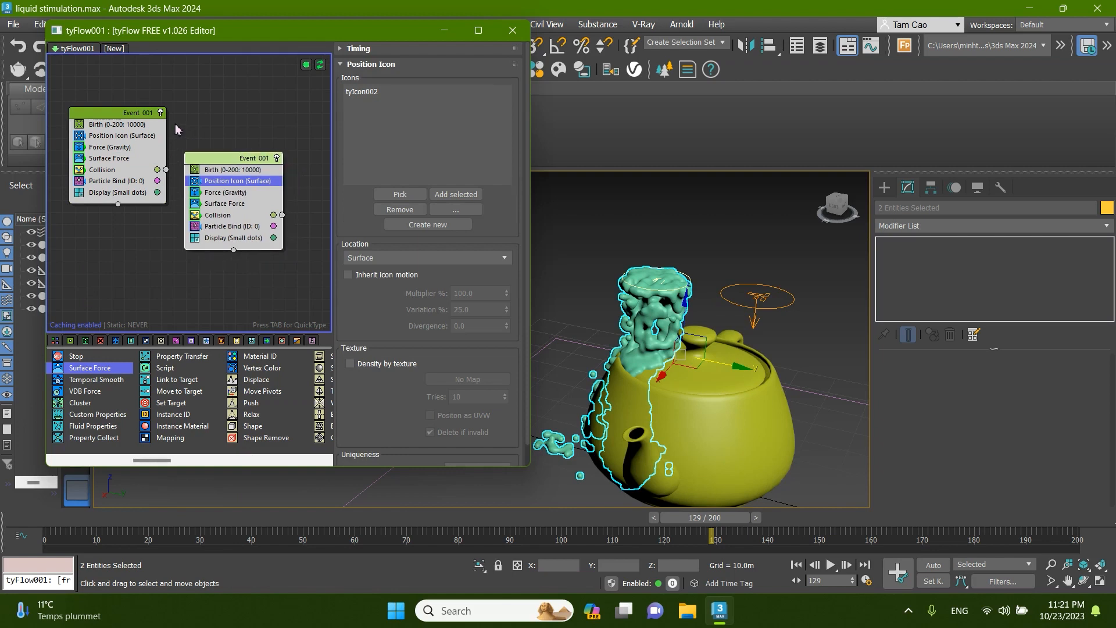
# - Add tyIcon001 from the scene to the Position Icon operator's icon list in the duplicated event
pyautogui.click(130, 139)
pyautogui.click(208, 159)
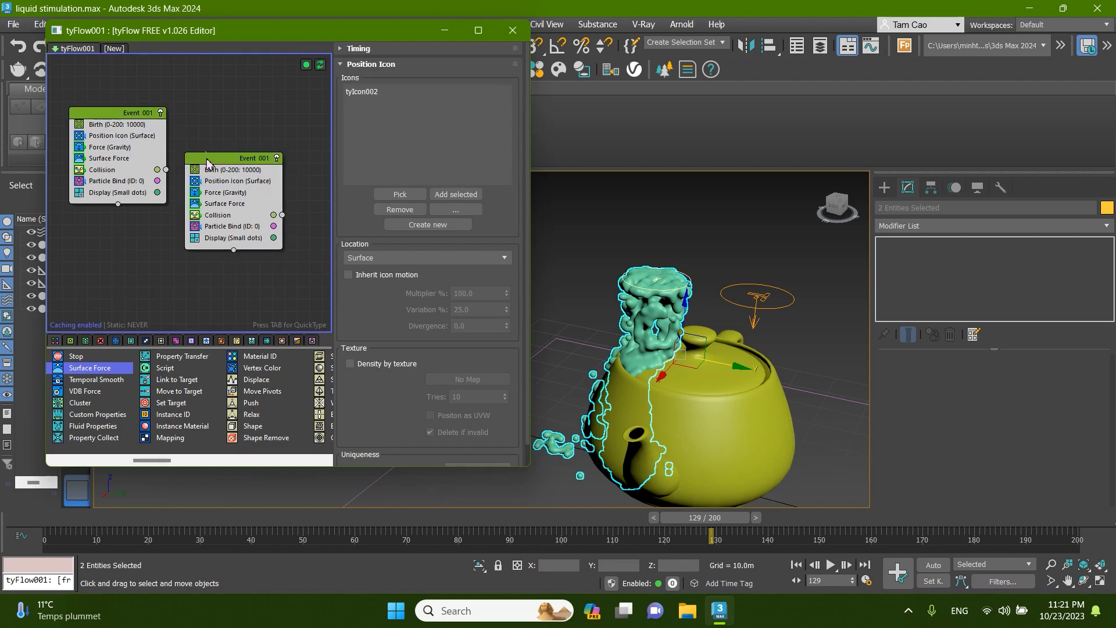
pyautogui.click(121, 123)
pyautogui.click(120, 136)
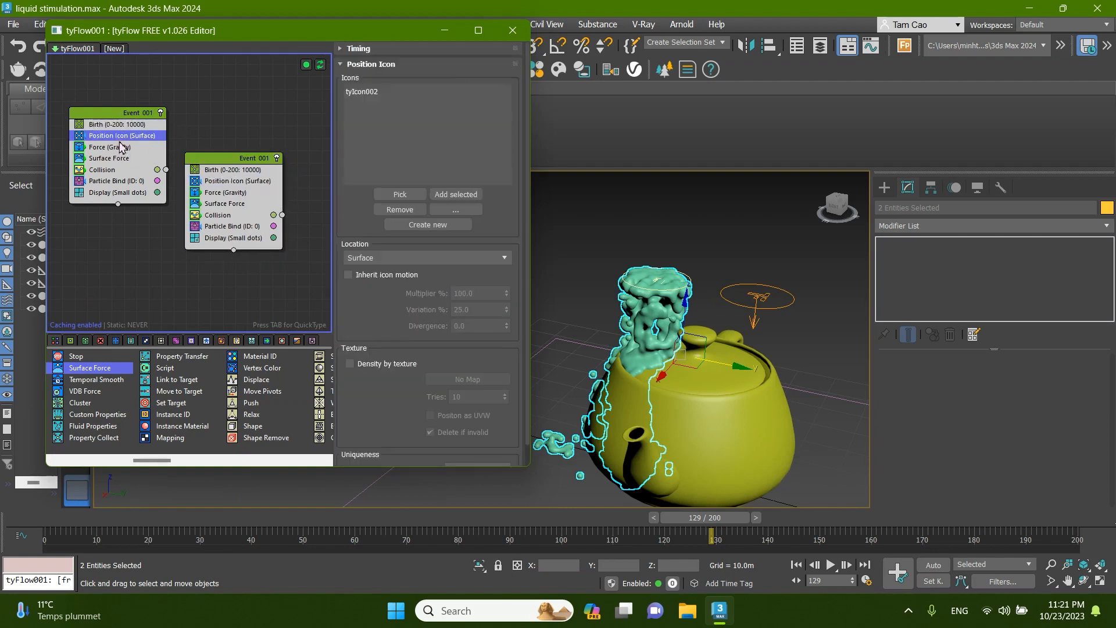
pyautogui.click(224, 171)
pyautogui.click(228, 181)
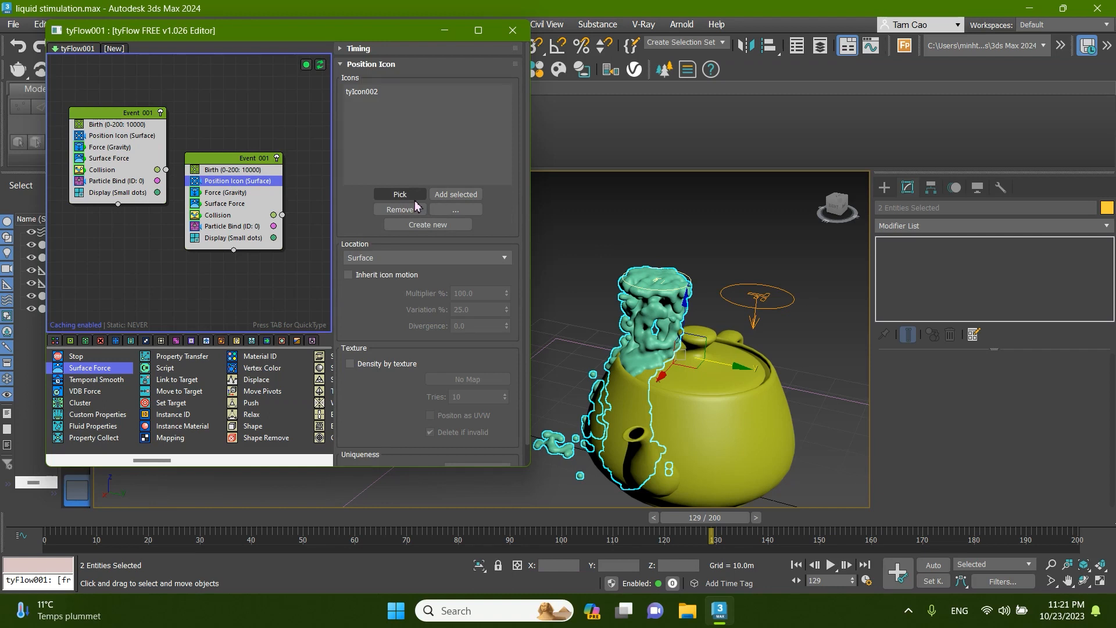
pyautogui.click(404, 194)
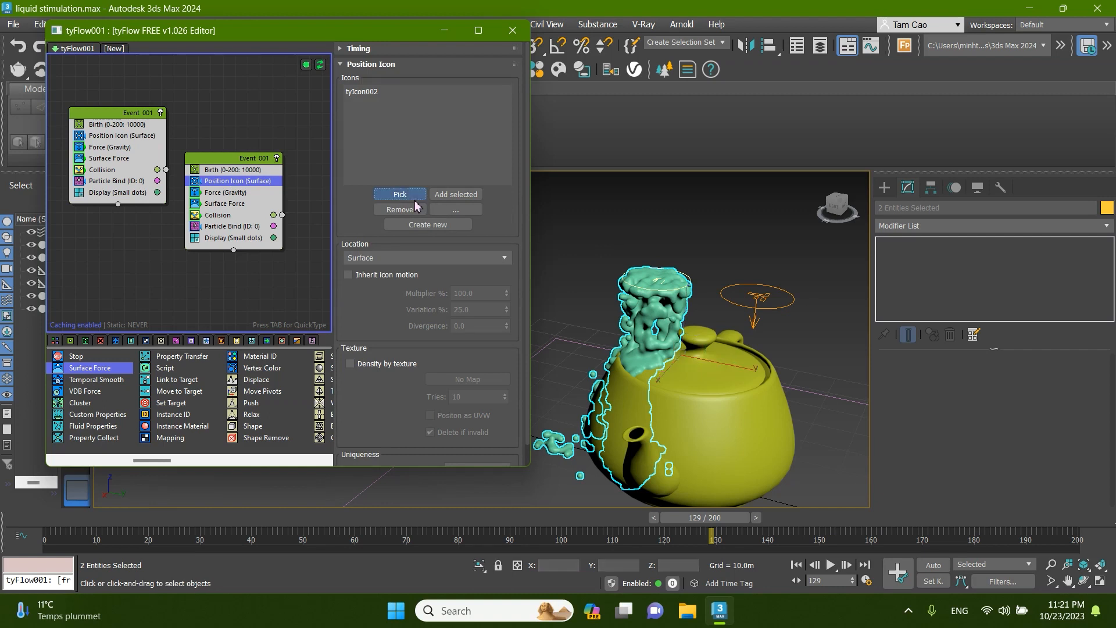
pyautogui.click(777, 311)
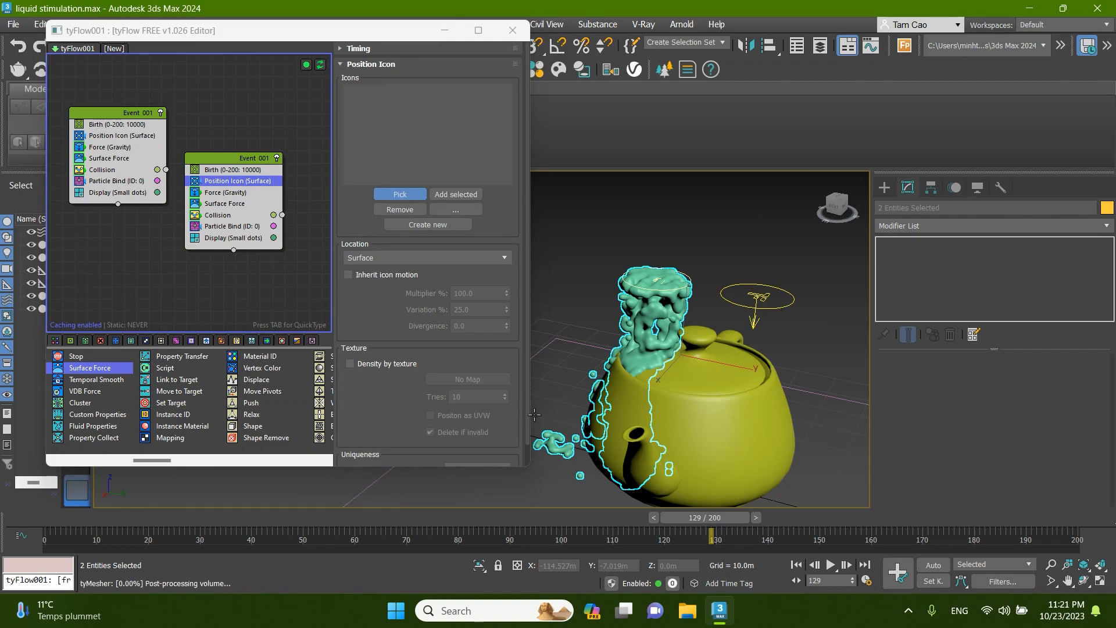
pyautogui.click(757, 297)
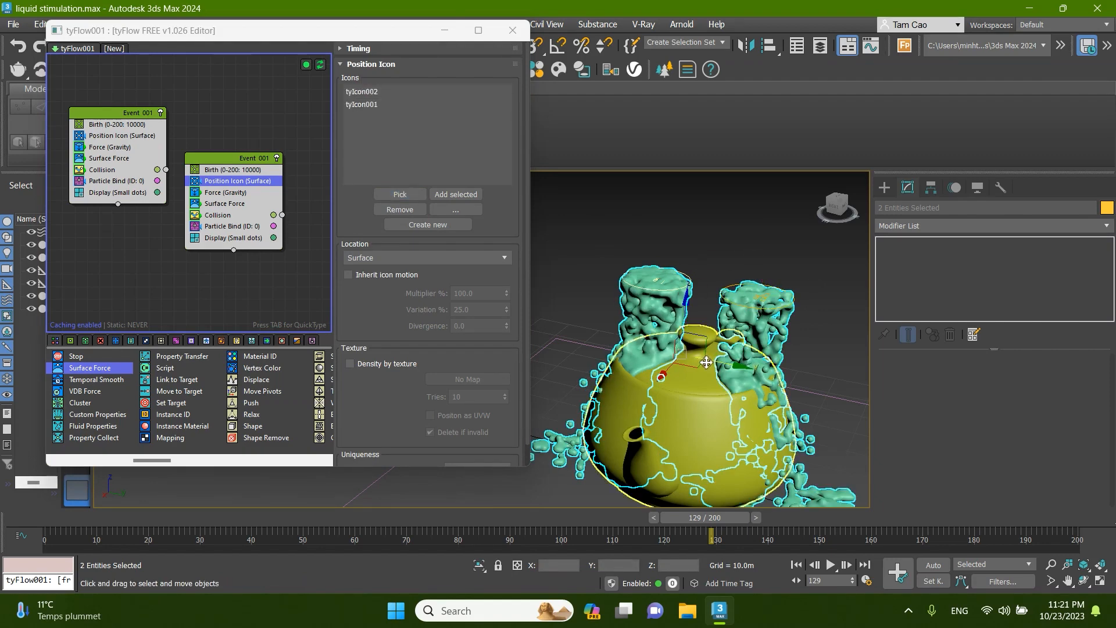
# - Move the tyFlow editor aside and open the Compact Material Editor, placing it beside the liquid view
pyautogui.moveTo(706, 363)
pyautogui.keyDown('alt'); pyautogui.mouseDown(button='middle')
pyautogui.moveTo(752, 393)
pyautogui.moveTo(721, 361)
pyautogui.mouseUp(button='middle'); pyautogui.keyUp('alt')
pyautogui.scroll(-3, 721, 361)
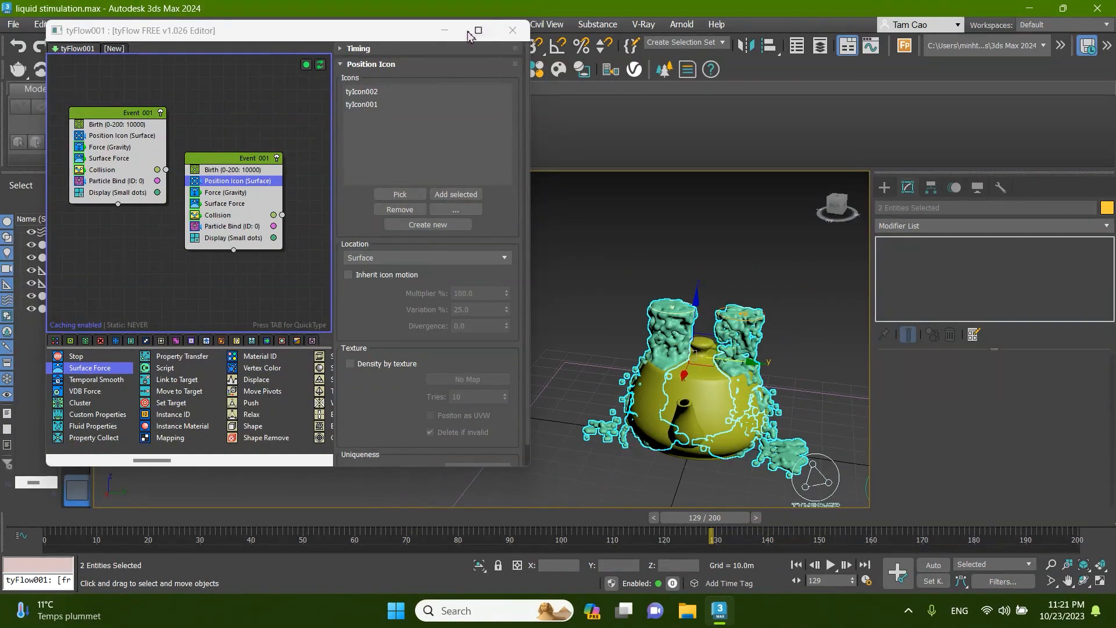
pyautogui.click(337, 35)
pyautogui.moveTo(337, 35); pyautogui.dragTo(321, 76)
pyautogui.click(396, 25)
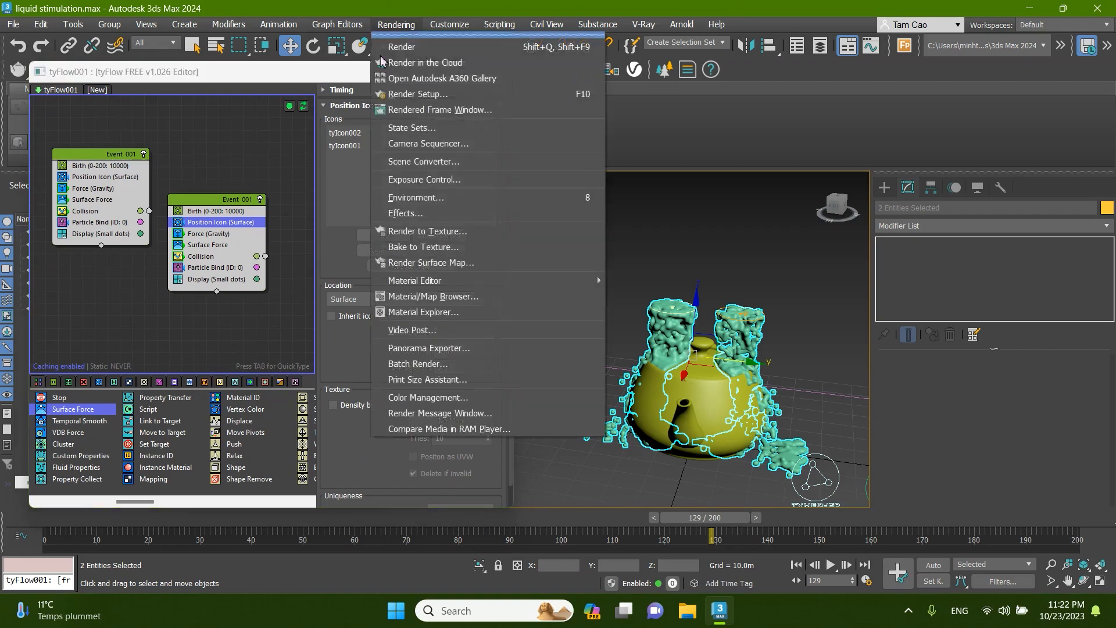
pyautogui.moveTo(450, 281)
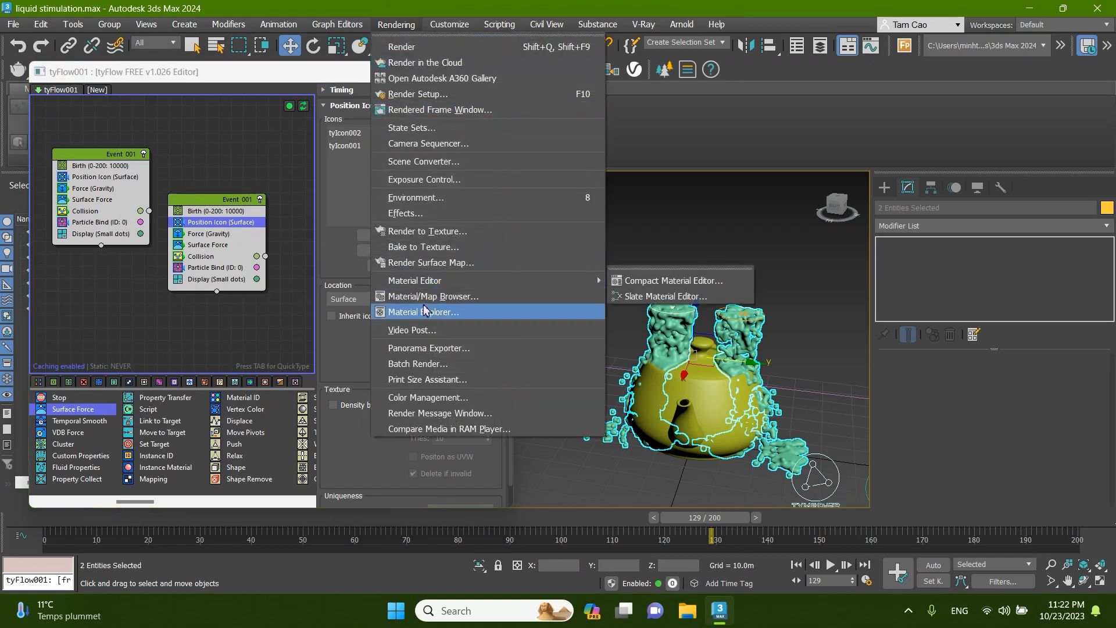
pyautogui.click(645, 280)
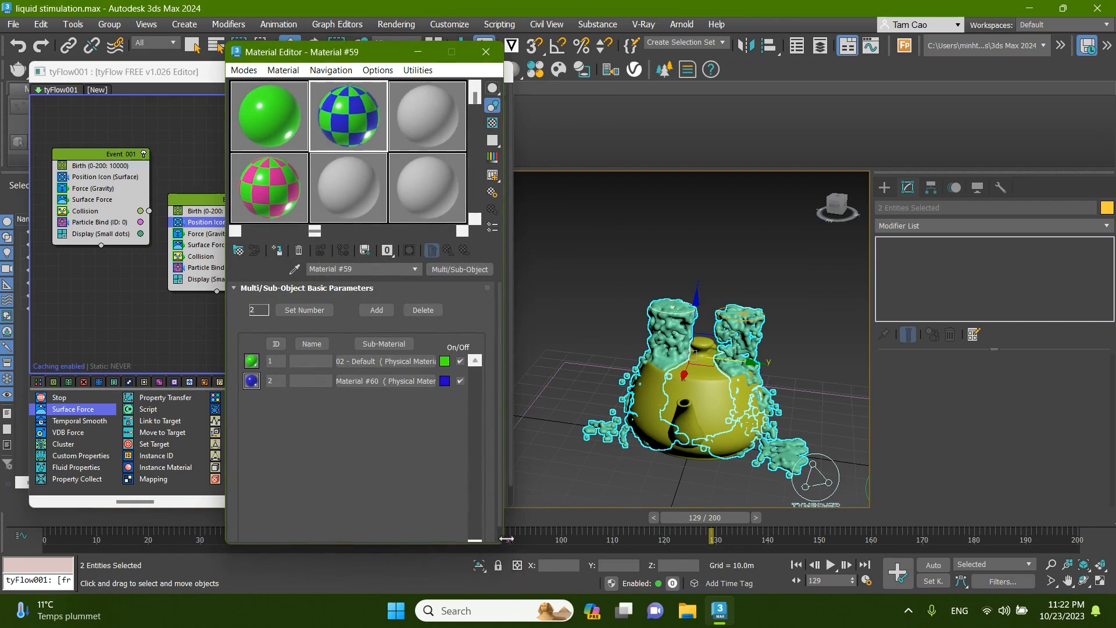
pyautogui.moveTo(366, 56); pyautogui.dragTo(282, 60)
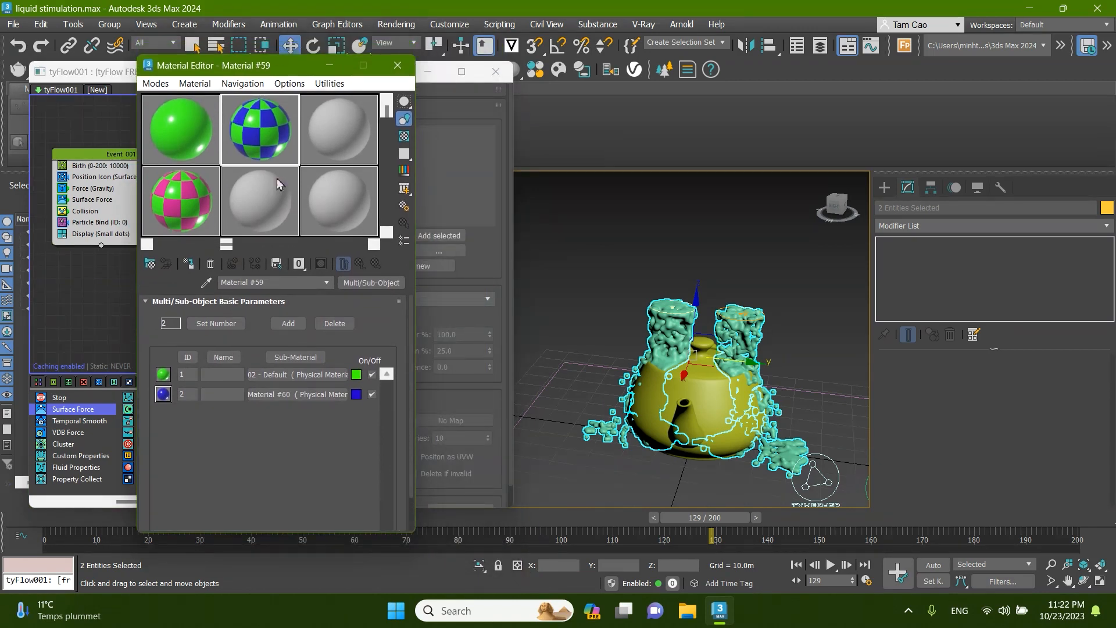
# - Create a Multi/Sub-Object material in the middle sample slot of the second row, with the number of sub-materials set to 2
pyautogui.click(239, 85)
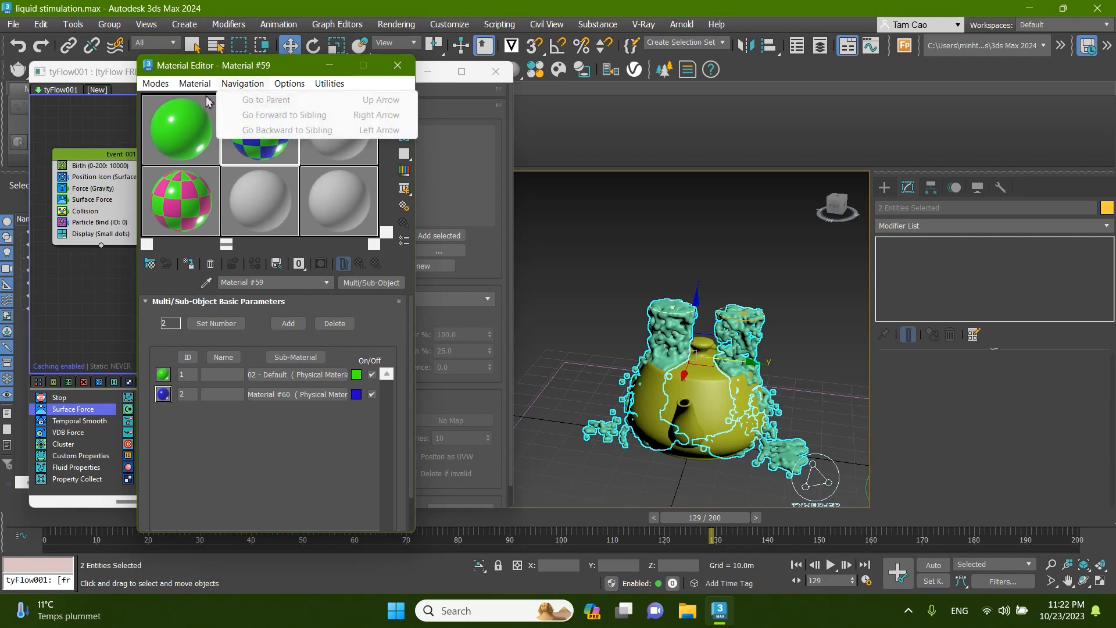
pyautogui.moveTo(197, 87)
pyautogui.click(323, 99)
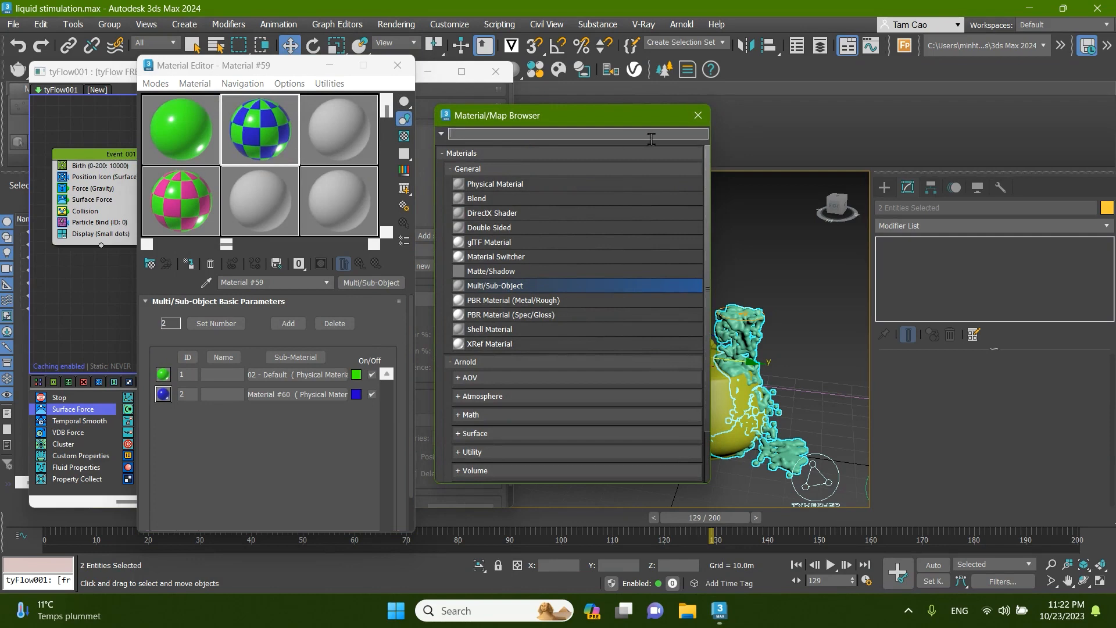
pyautogui.write('multi')
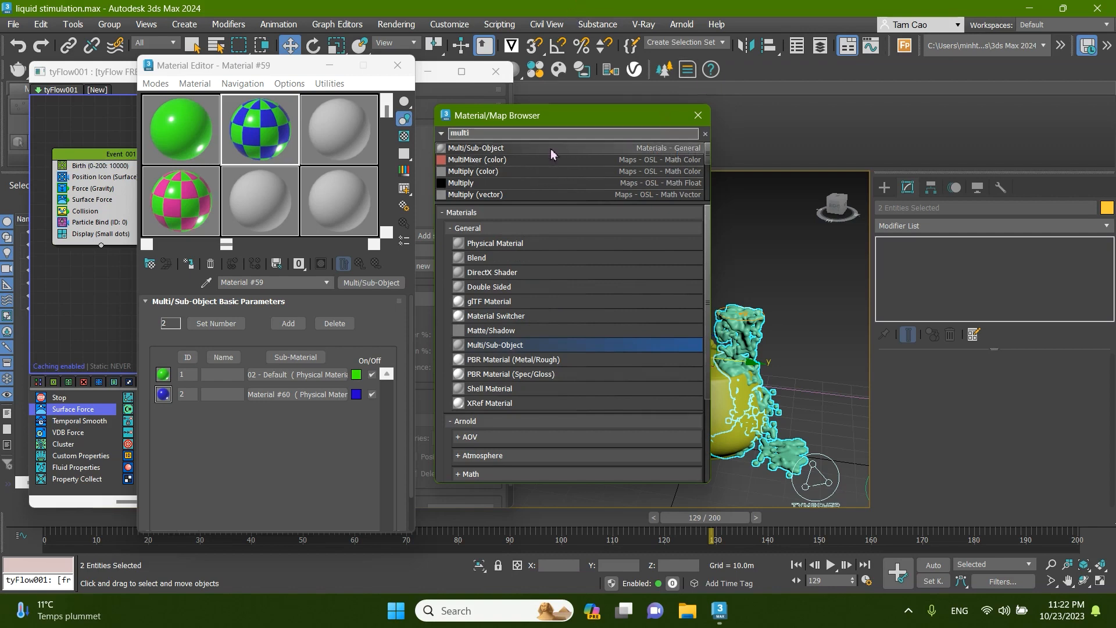
pyautogui.click(264, 207)
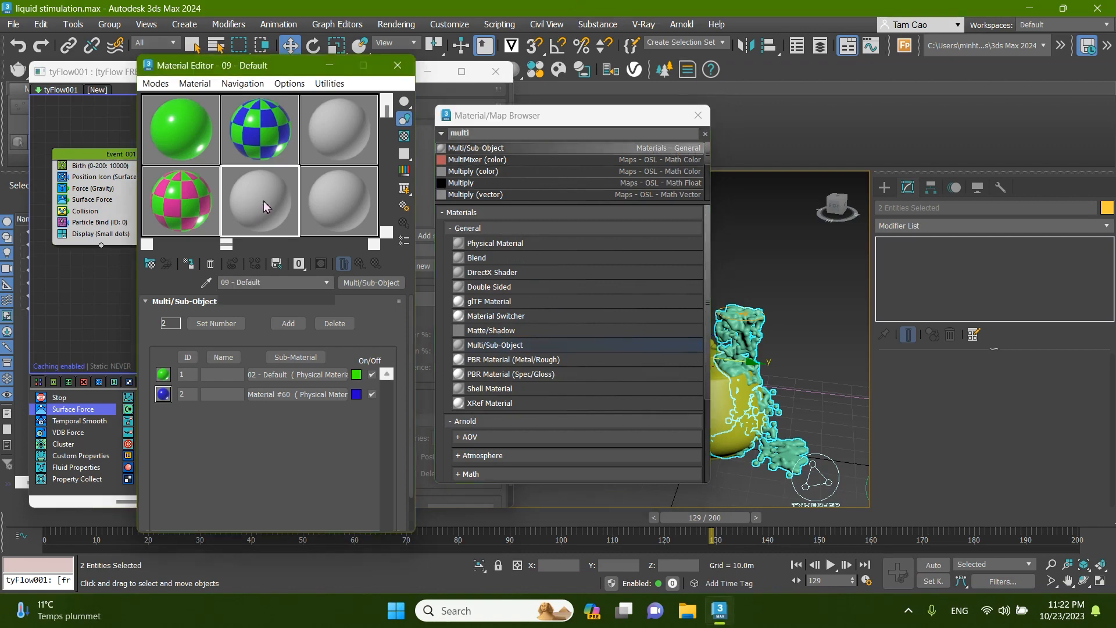
pyautogui.click(216, 323)
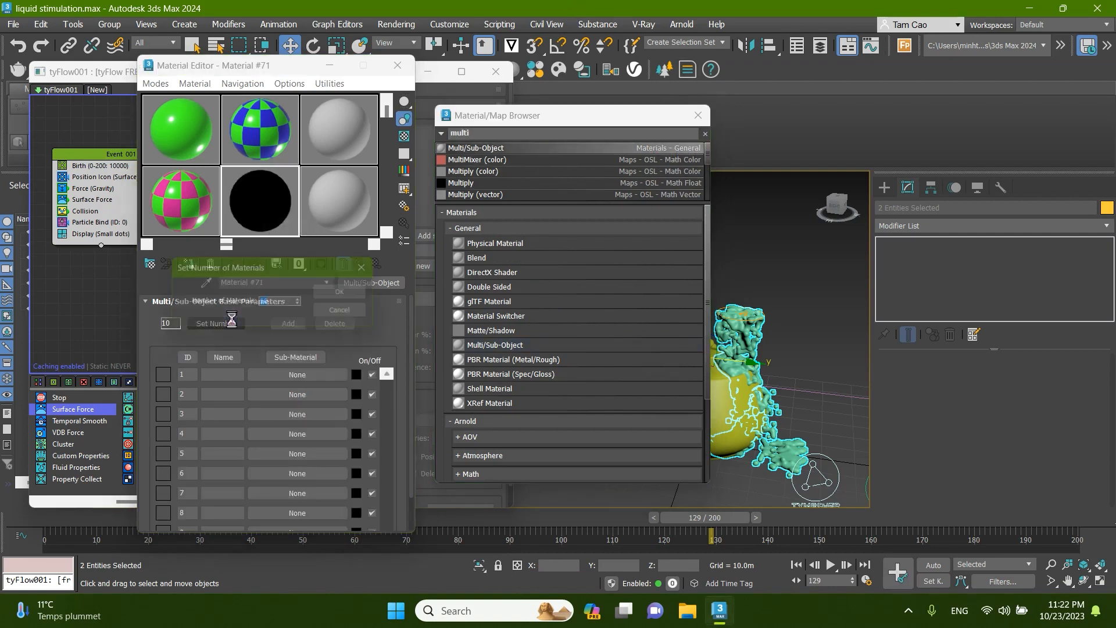
pyautogui.click(337, 293)
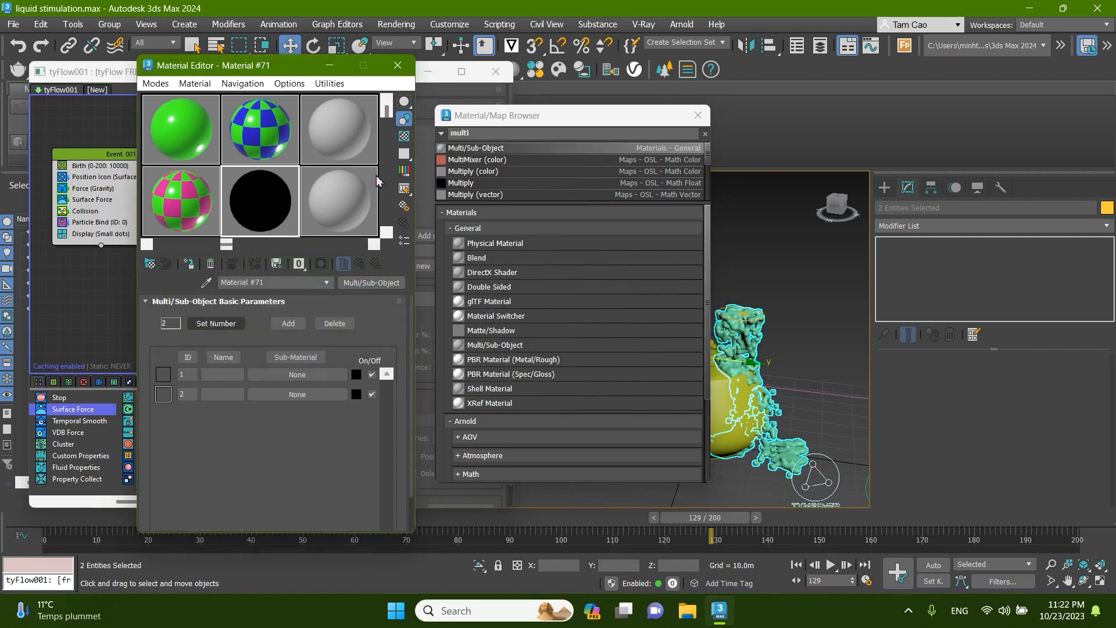
pyautogui.click(487, 119)
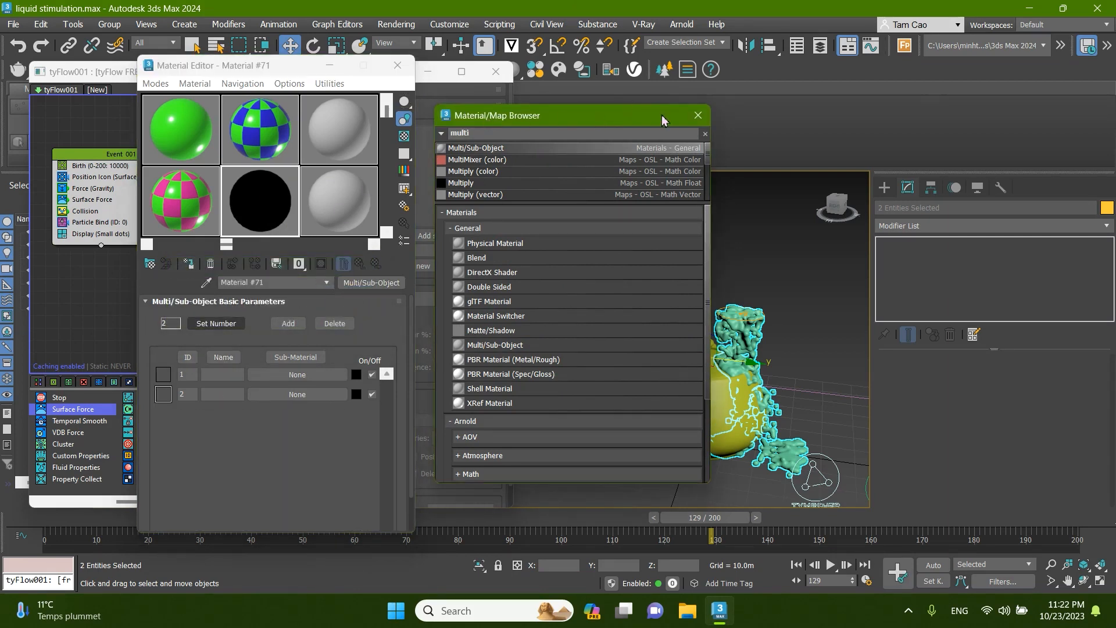
pyautogui.click(697, 115)
# - Assign the green 02 - Default material to ID 1 of the new Multi/Sub-Object material
pyautogui.click(185, 152)
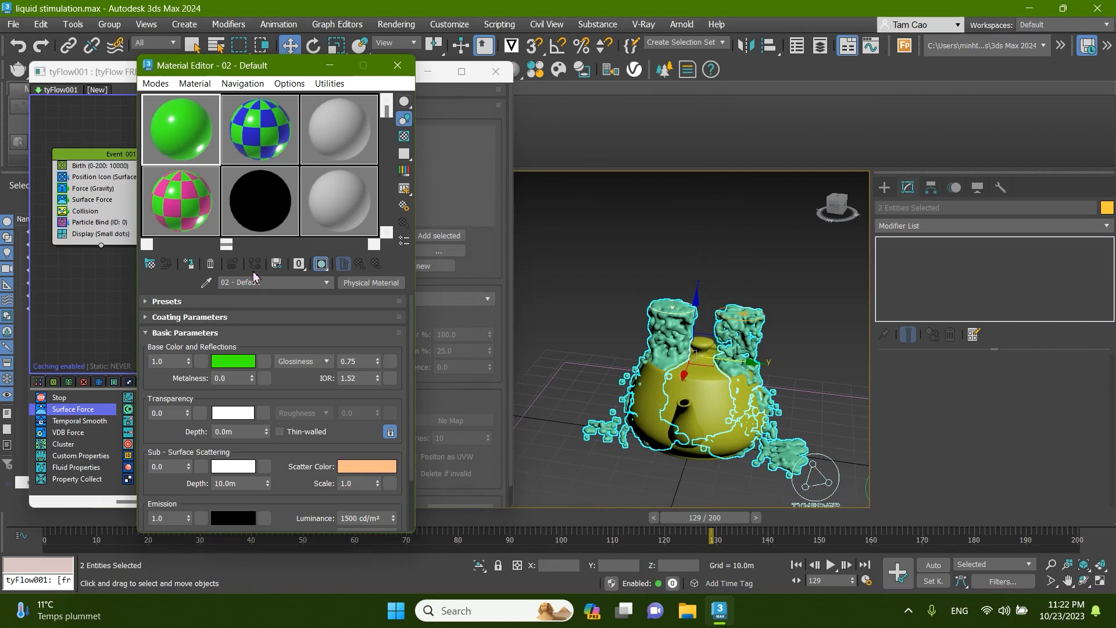
pyautogui.click(268, 224)
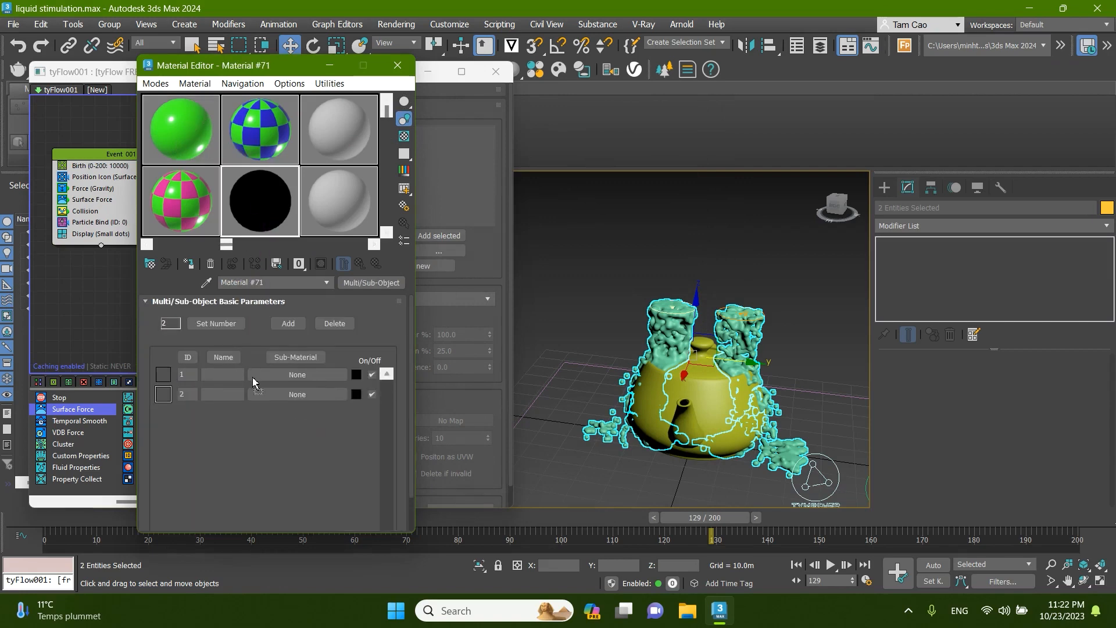
pyautogui.moveTo(273, 383); pyautogui.dragTo(275, 379)
pyautogui.click(243, 349)
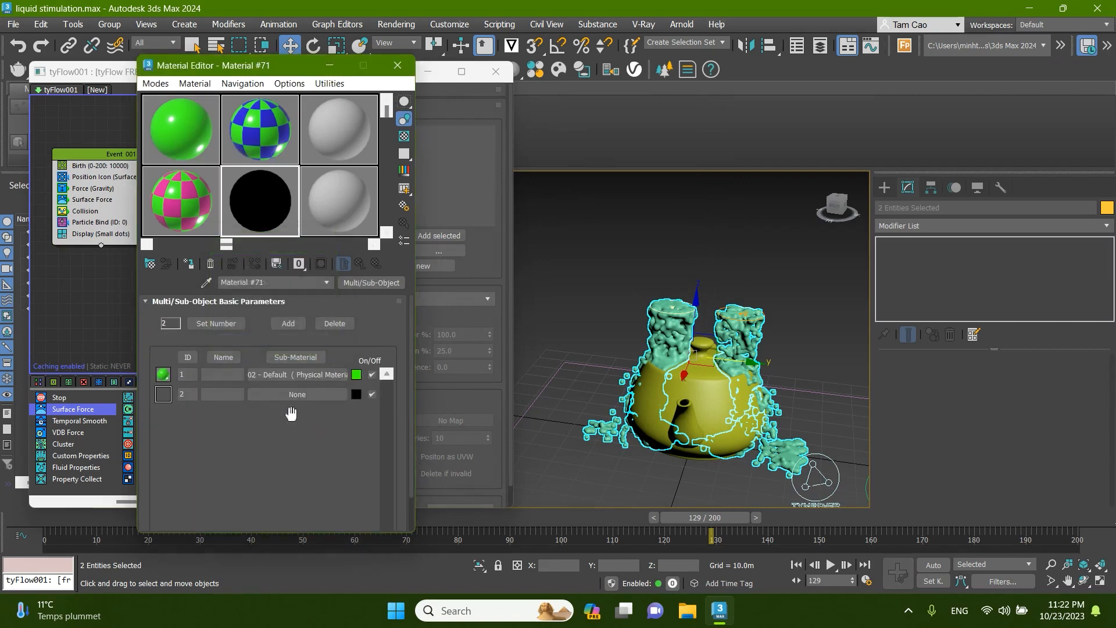
# - Copy the ID 1 sub-material and paste it as an independent copy into ID 2
pyautogui.rightClick(295, 381)
pyautogui.click(309, 401)
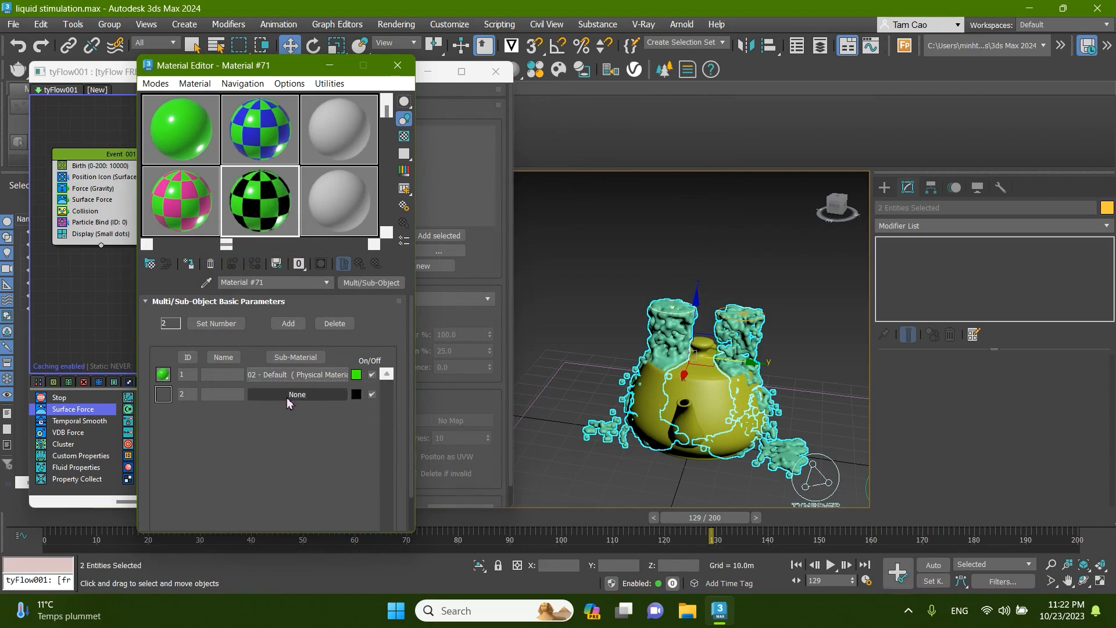
pyautogui.rightClick(285, 401)
pyautogui.click(304, 409)
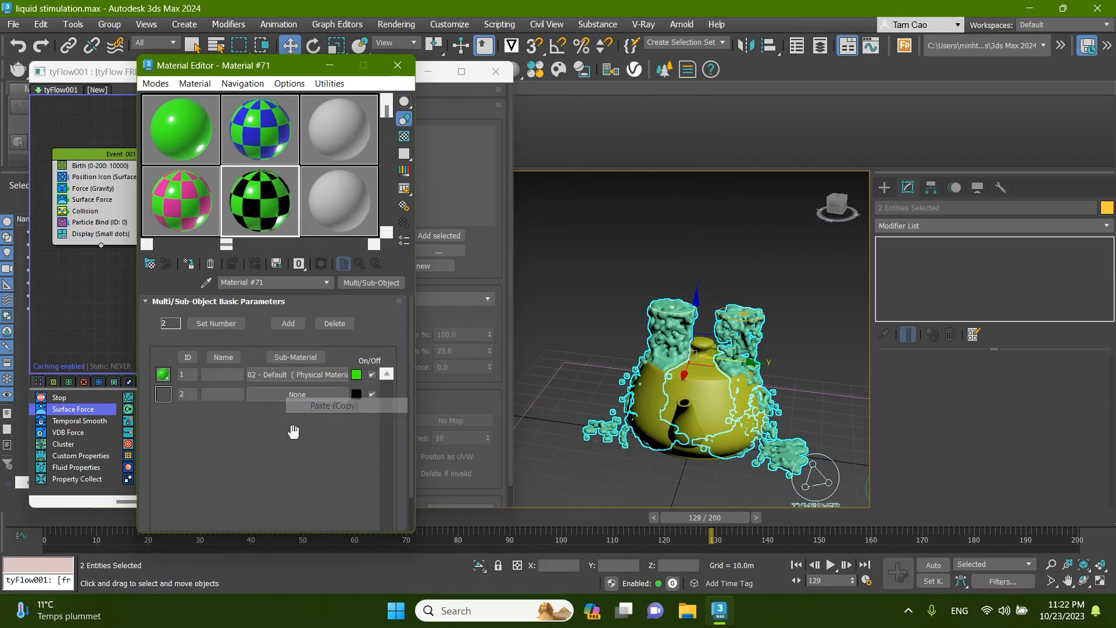
# - Set the color of the ID 2 sub-material to orange, E68035 (red 230, green 128, blue 53)
pyautogui.click(356, 394)
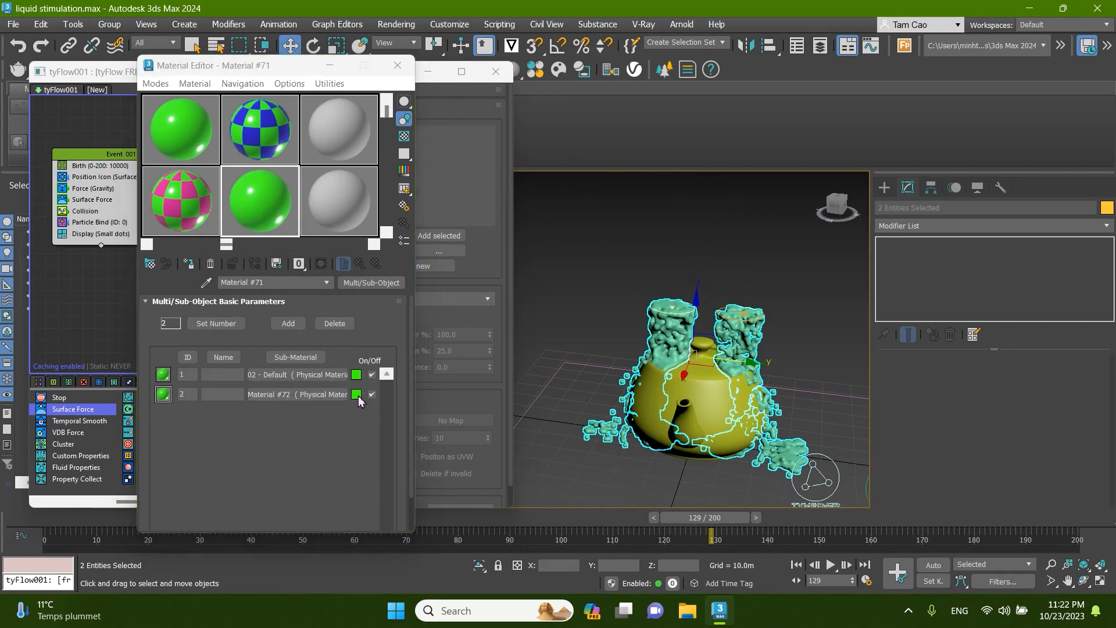
pyautogui.moveTo(282, 207); pyautogui.dragTo(347, 180)
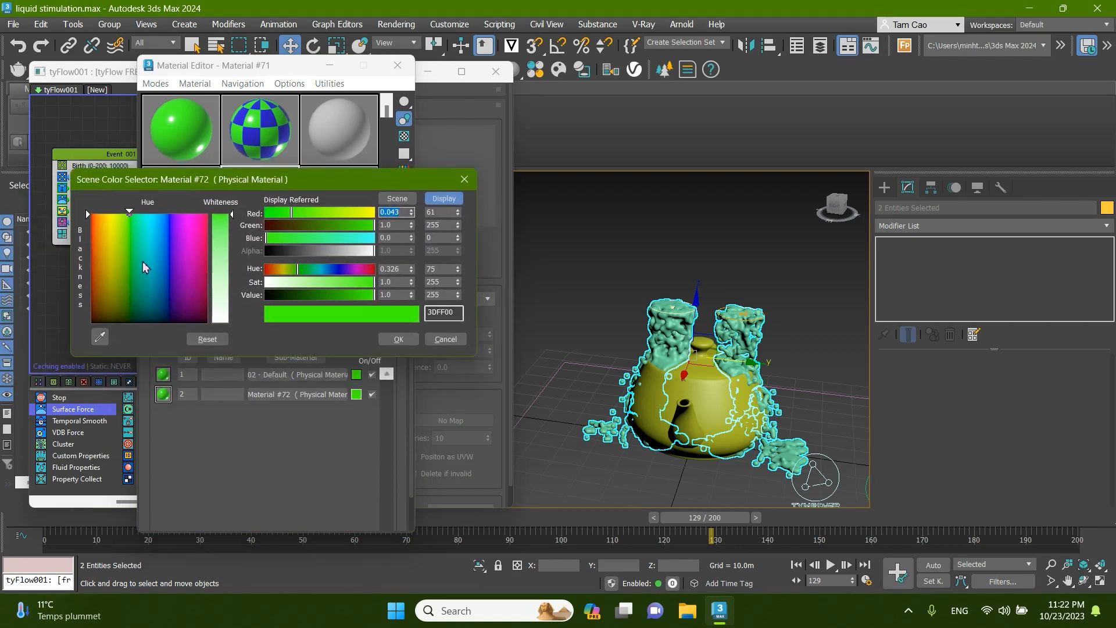
pyautogui.click(162, 269)
pyautogui.moveTo(161, 269)
pyautogui.mouseDown()
pyautogui.moveTo(143, 234)
pyautogui.moveTo(118, 269)
pyautogui.mouseUp()
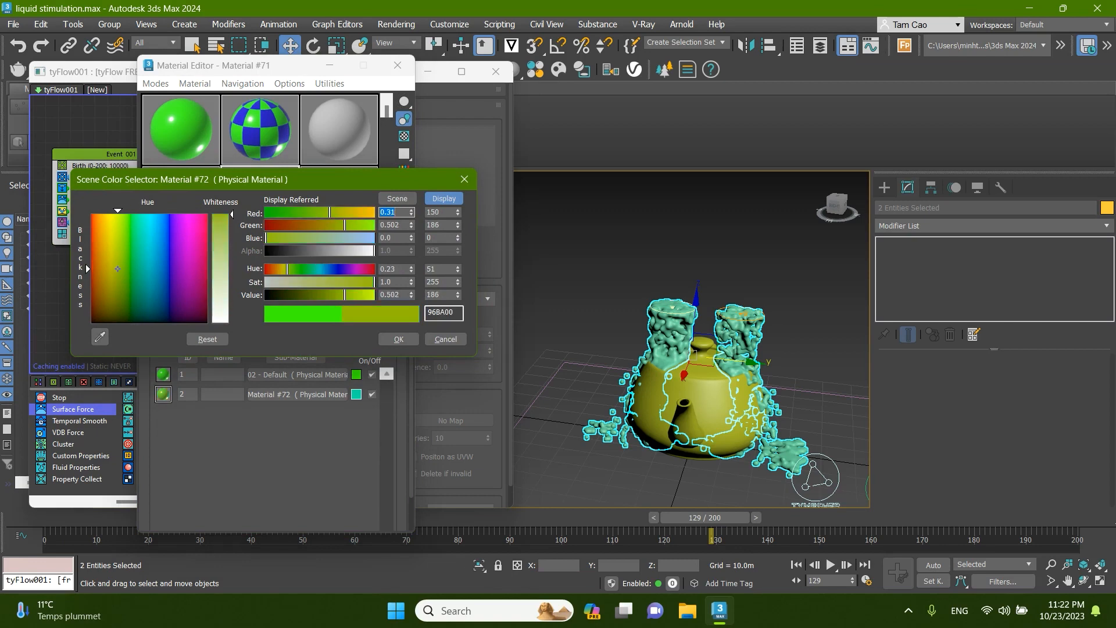
pyautogui.moveTo(348, 215); pyautogui.dragTo(364, 218)
pyautogui.moveTo(287, 238); pyautogui.dragTo(288, 234)
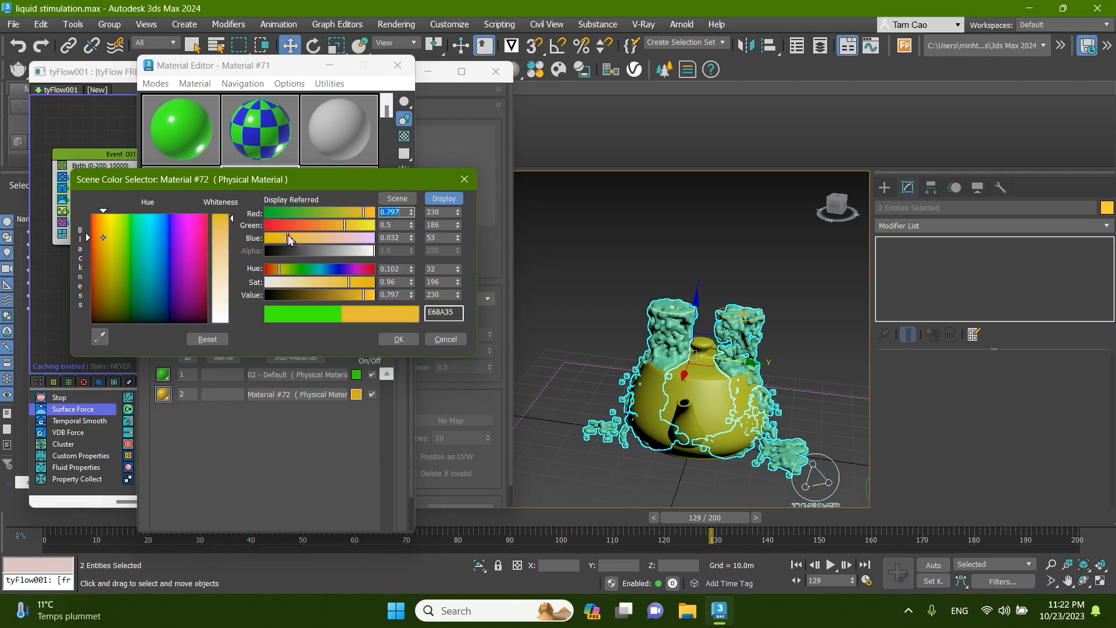
pyautogui.click(319, 226)
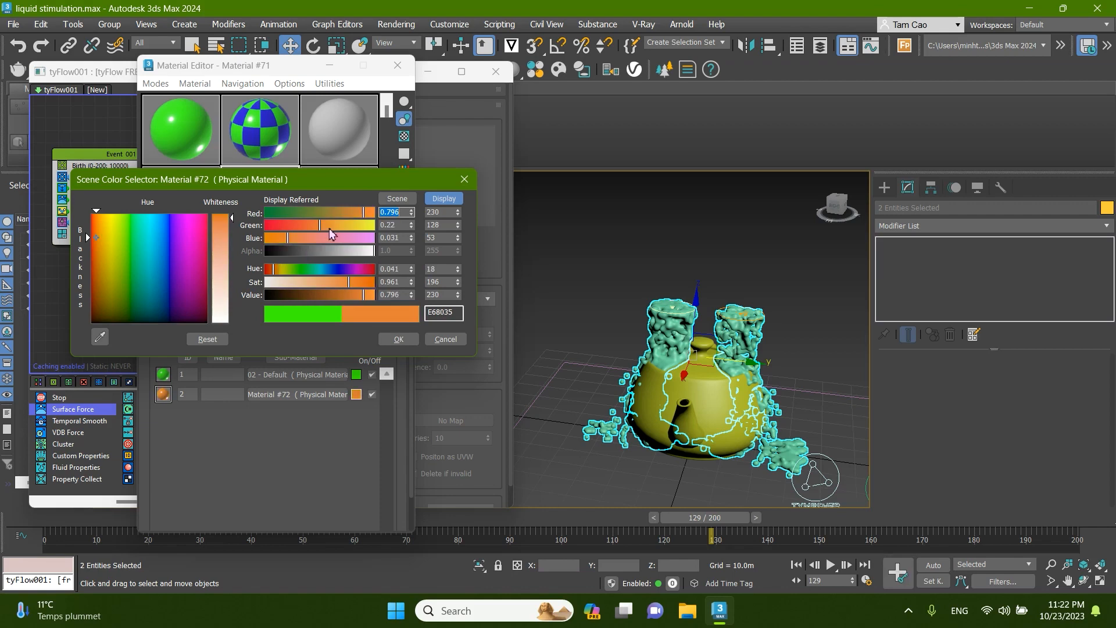
pyautogui.click(399, 339)
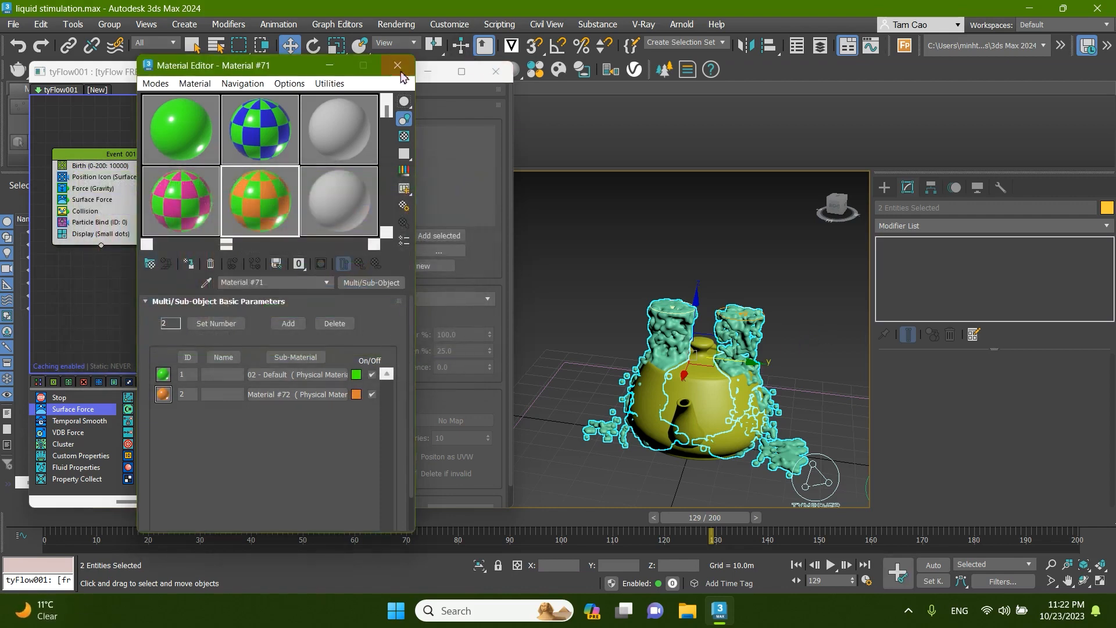
# - Minimize the Material Editor and add a Material ID operator below Particle Bind in the lower-right event, with its static value set to 2
pyautogui.click(338, 69)
pyautogui.moveTo(353, 79); pyautogui.dragTo(391, 65)
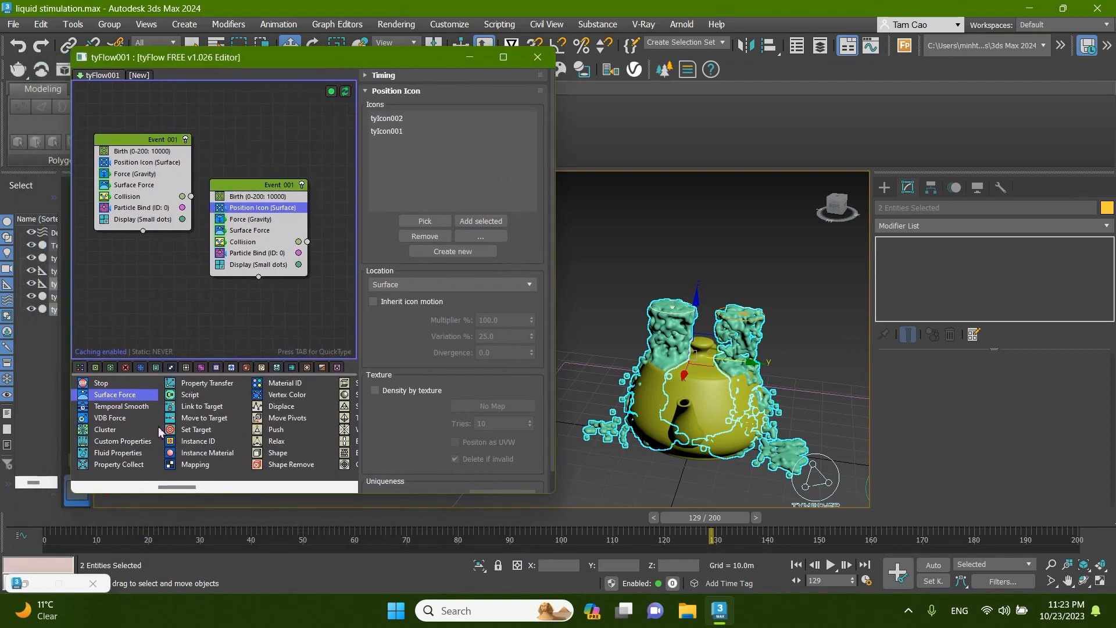
pyautogui.scroll(-3, 226, 440)
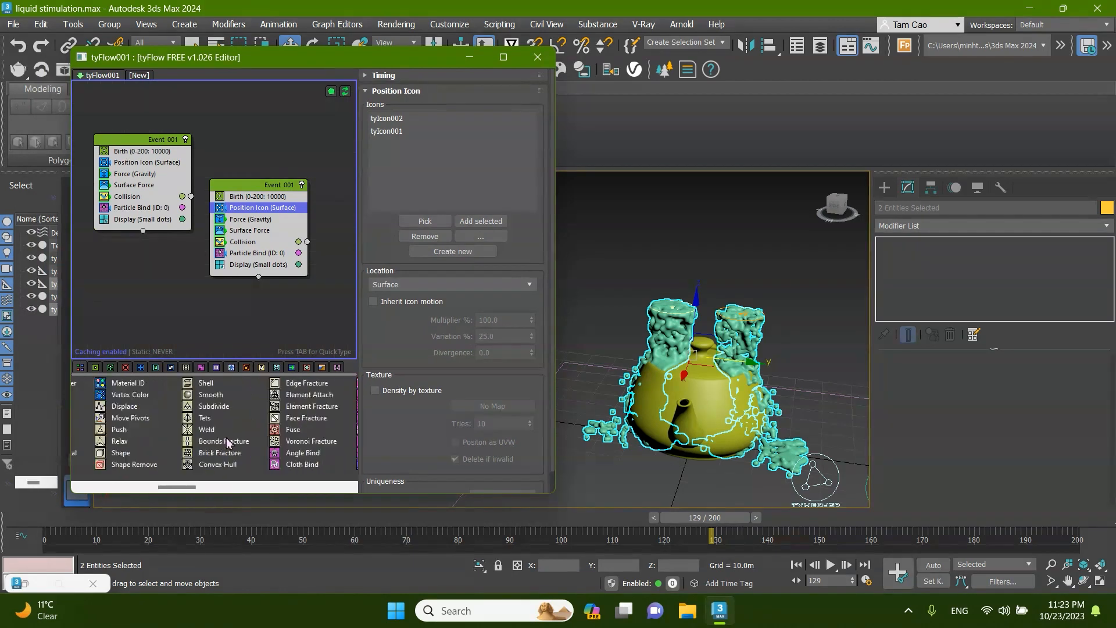
pyautogui.scroll(3, 226, 441)
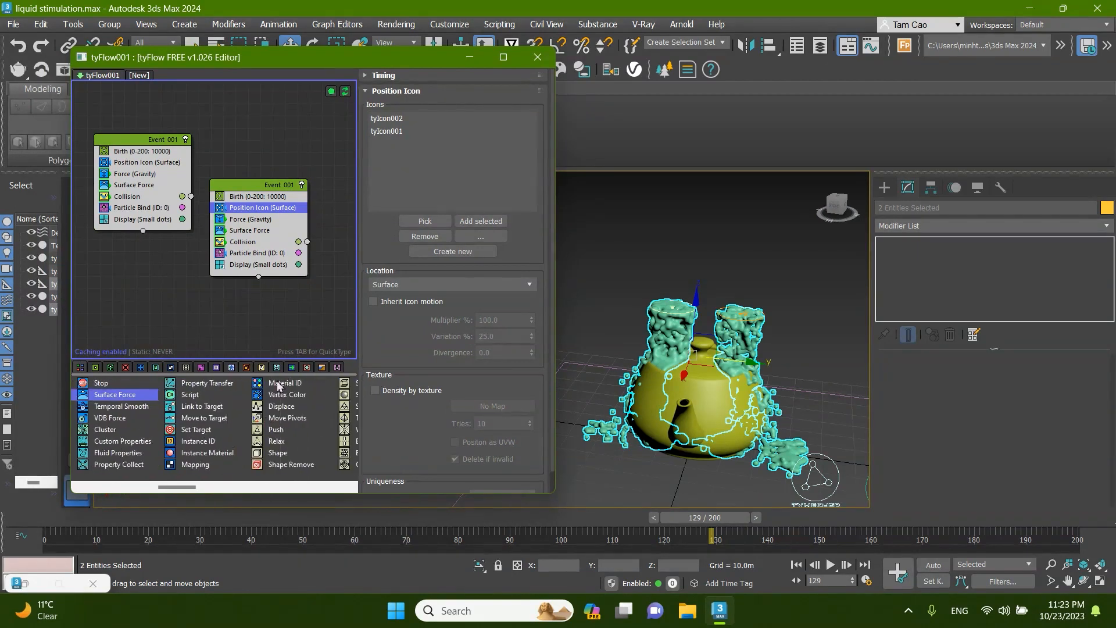
pyautogui.moveTo(278, 385); pyautogui.dragTo(255, 265)
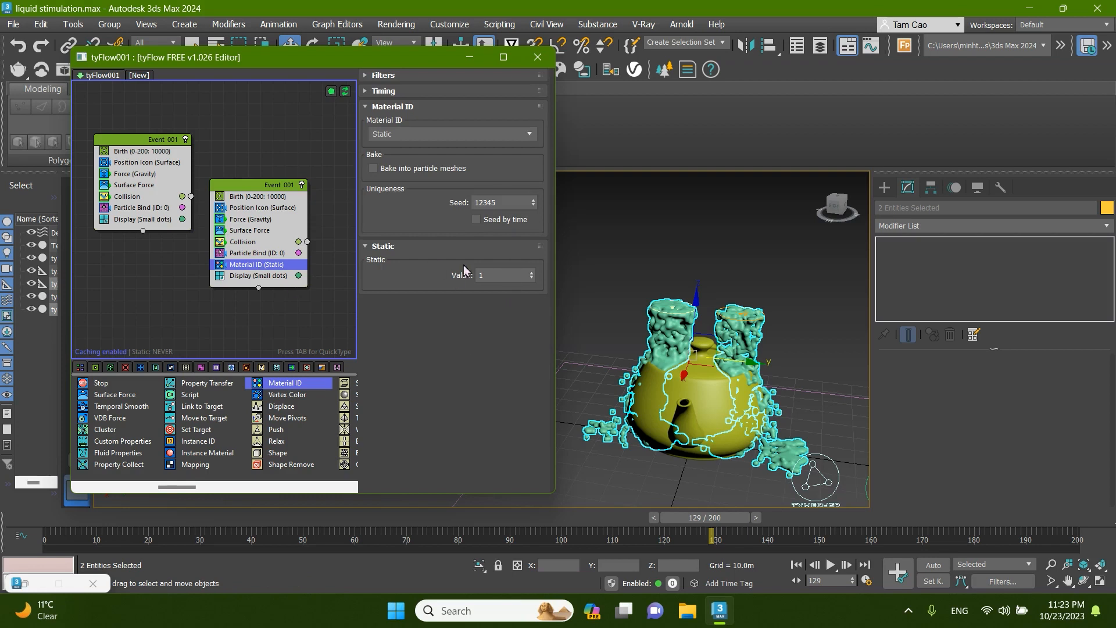
pyautogui.moveTo(499, 274); pyautogui.dragTo(475, 277)
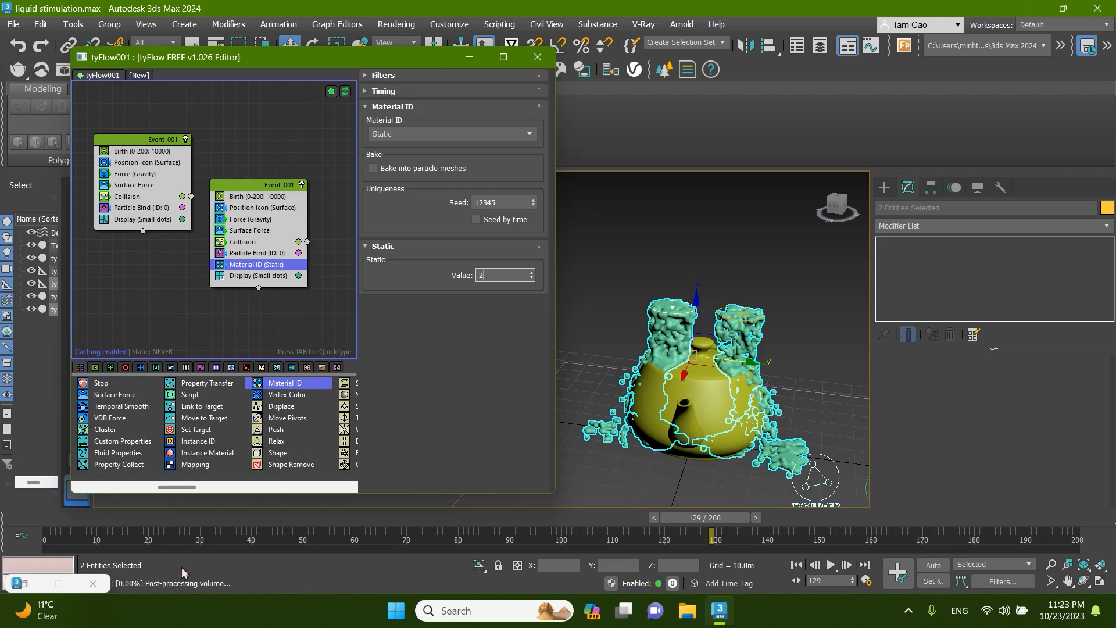
# - Copy the Material ID operator into the upper-left event below Particle Bind and set the copy's static value to 1
pyautogui.click(232, 277)
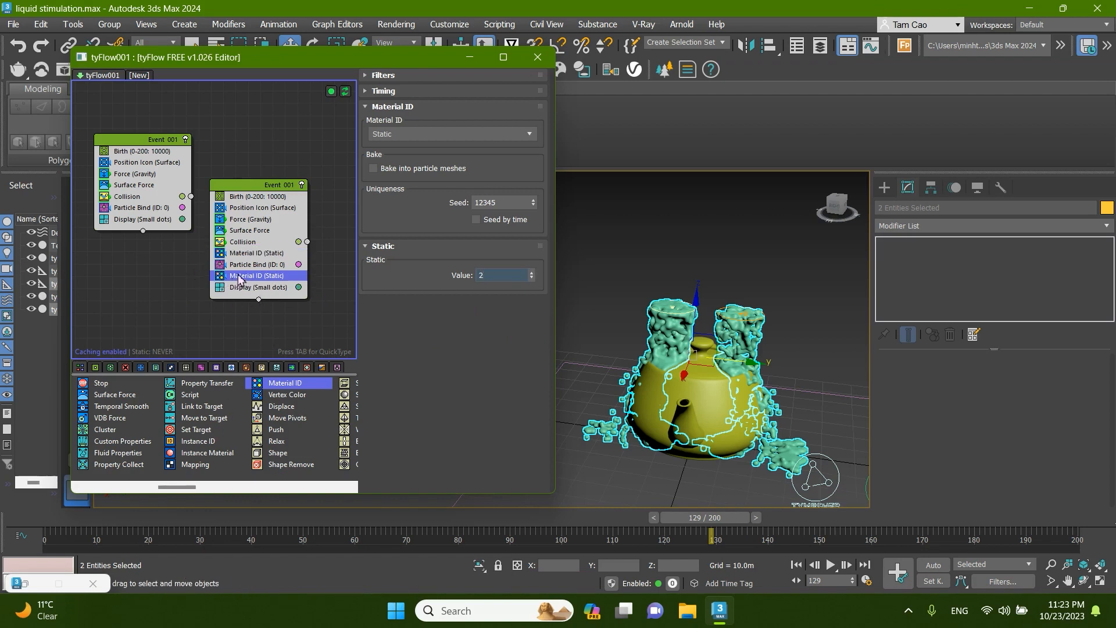
pyautogui.moveTo(239, 279); pyautogui.dragTo(118, 232)
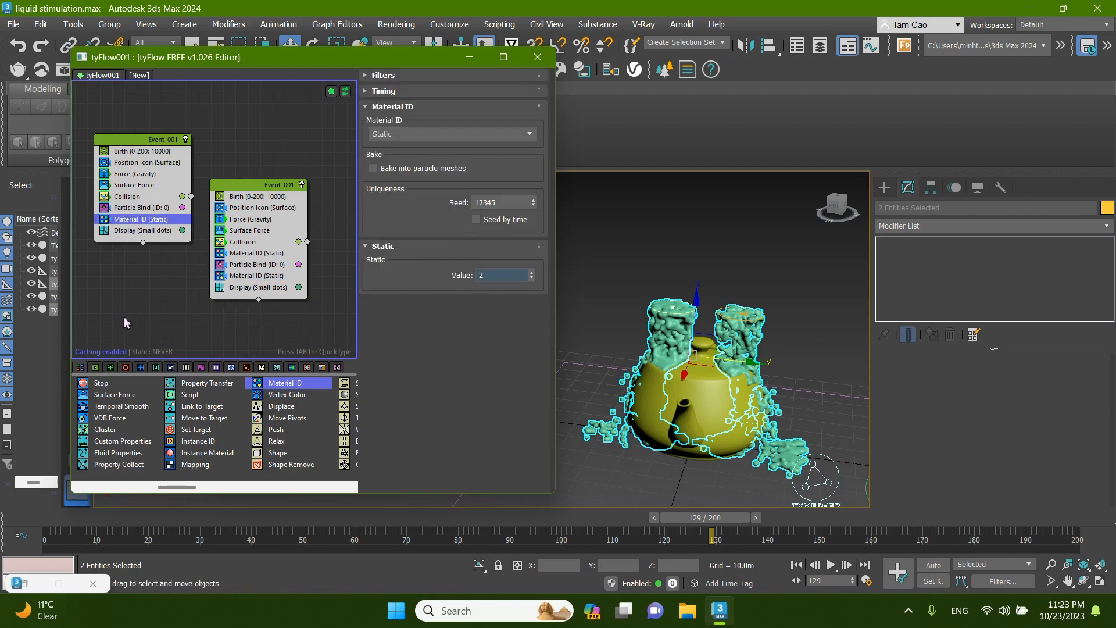
pyautogui.moveTo(494, 275); pyautogui.dragTo(461, 277)
pyautogui.press('Return')
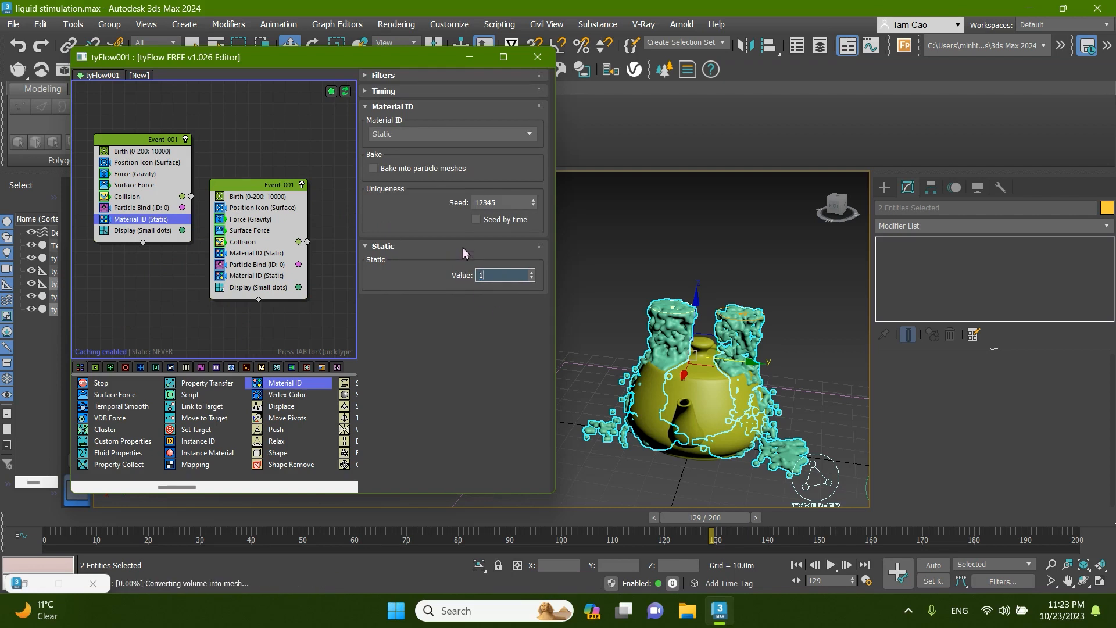
pyautogui.click(463, 247)
pyautogui.click(372, 247)
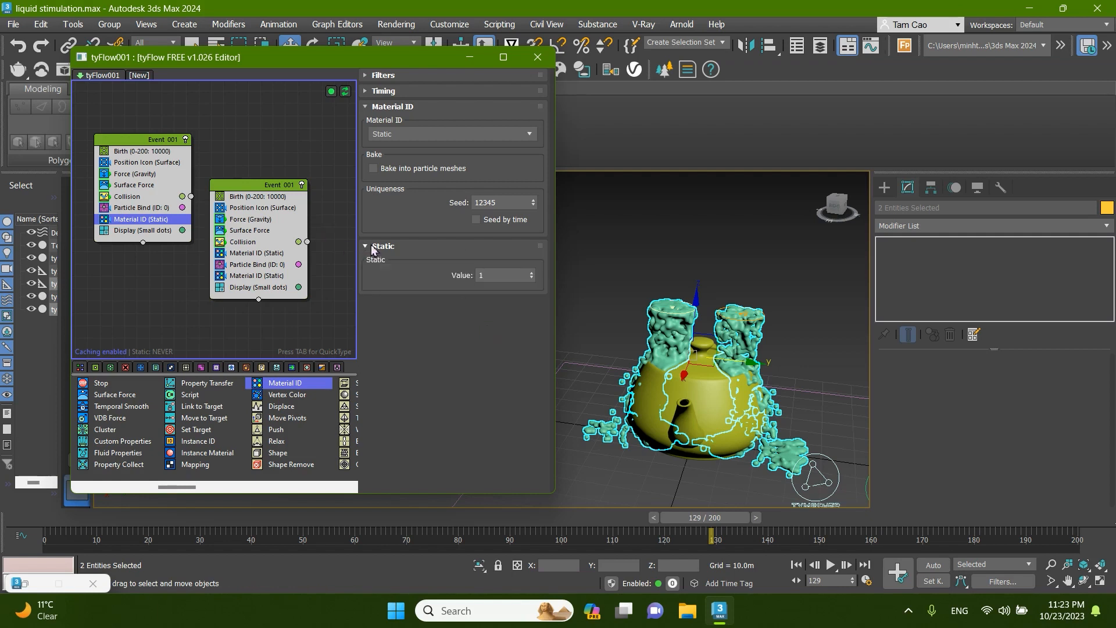
pyautogui.click(262, 276)
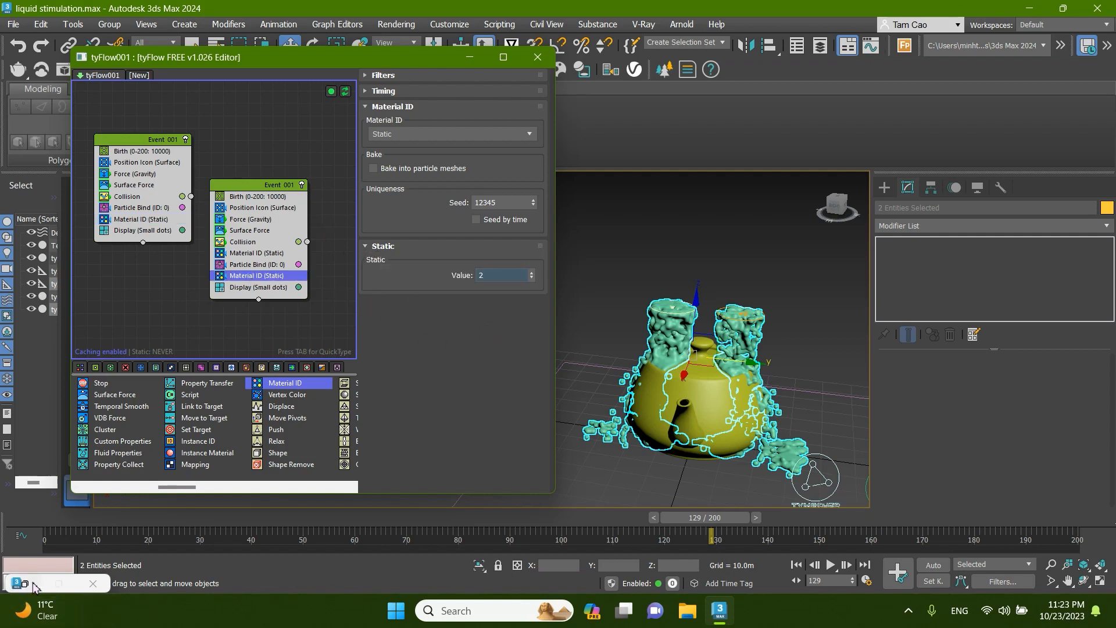
# - Bring back the Material Editor and assign the green-and-orange Multi/Sub-Object material to the selected liquid objects
pyautogui.press('m')
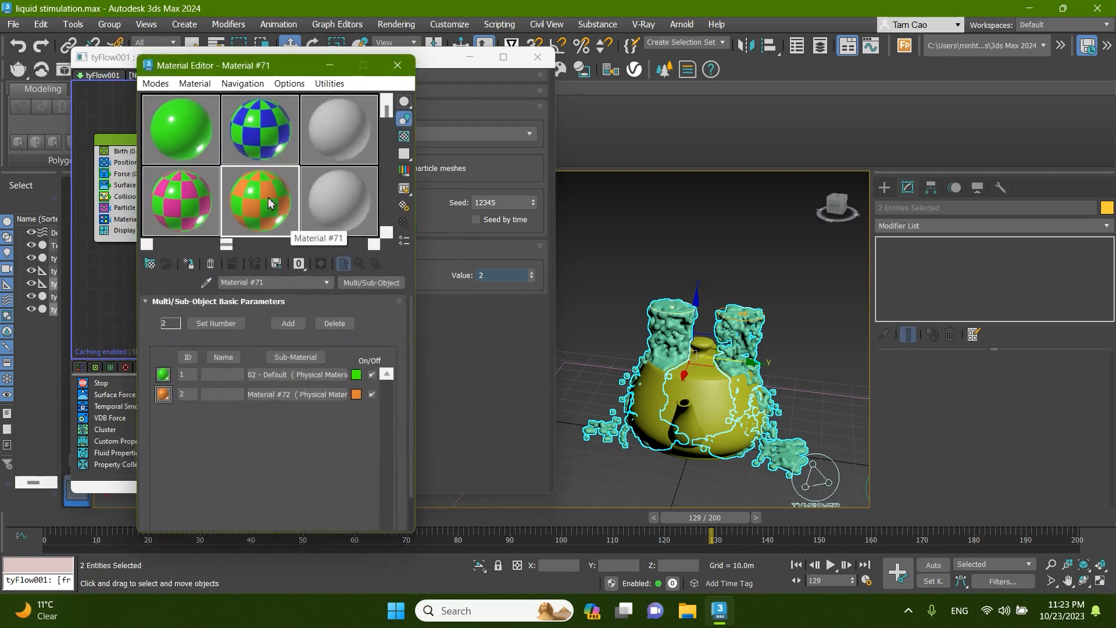
pyautogui.scroll(-6, 602, 347)
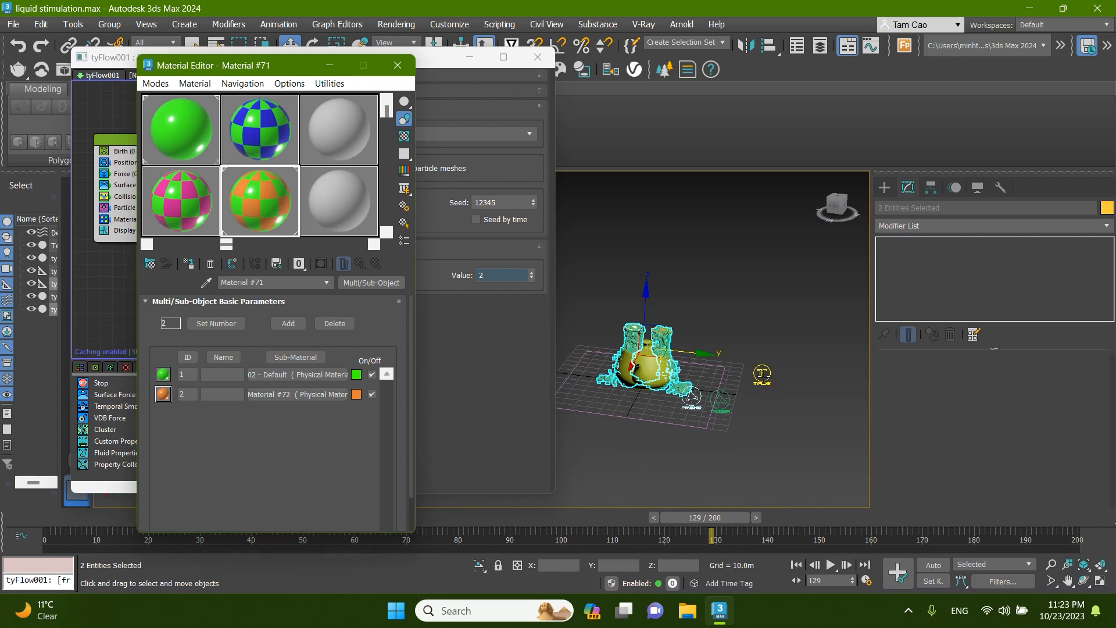
pyautogui.moveTo(751, 434); pyautogui.dragTo(776, 437, button='middle')
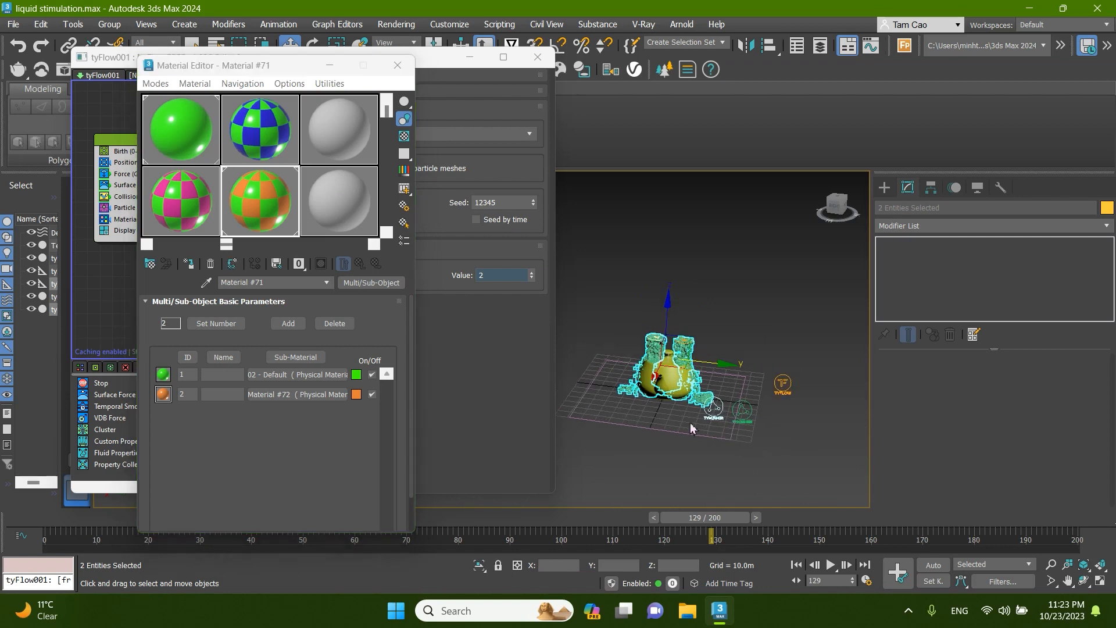
pyautogui.moveTo(685, 422); pyautogui.dragTo(698, 419, button='middle')
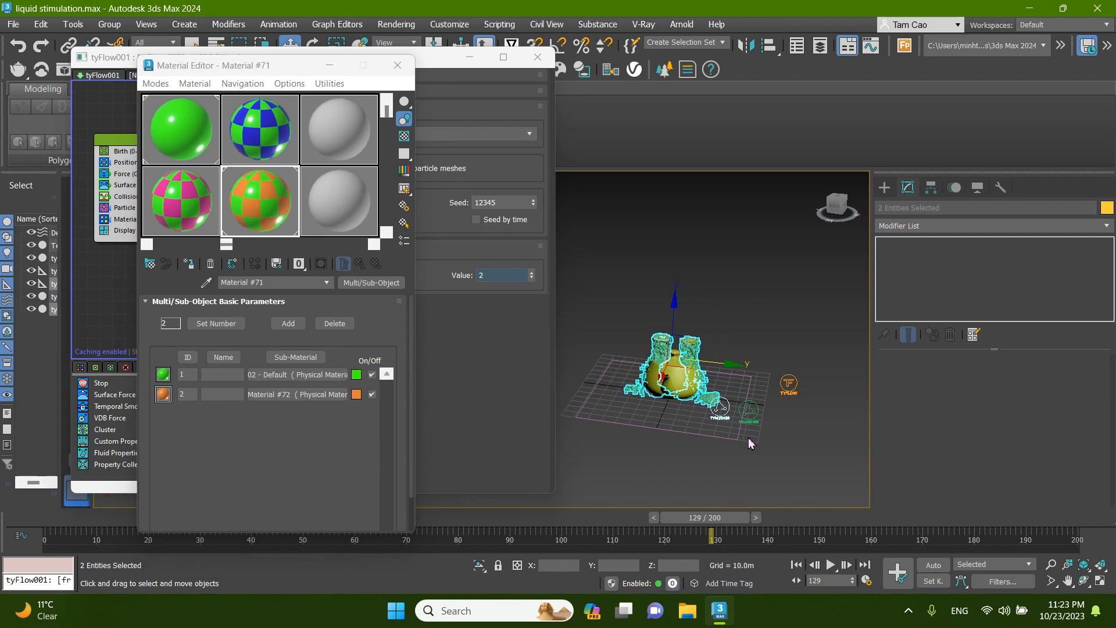
# - Select the tyMesher beside the teapot and enable Inherit material IDs in its Inheritance settings
pyautogui.scroll(2, 716, 433)
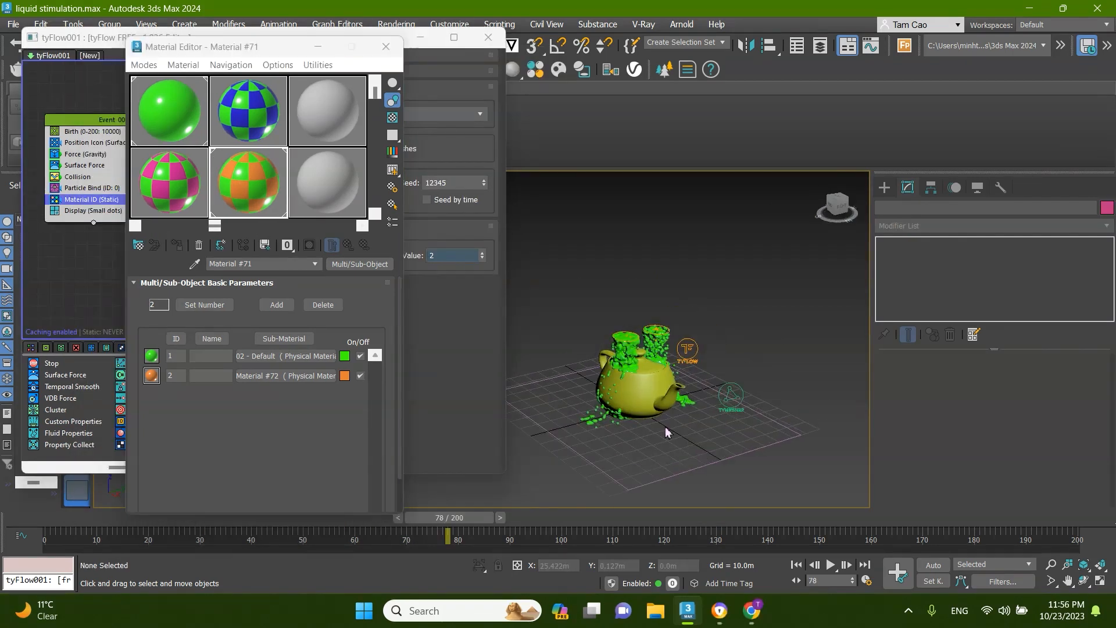
pyautogui.scroll(3, 765, 395)
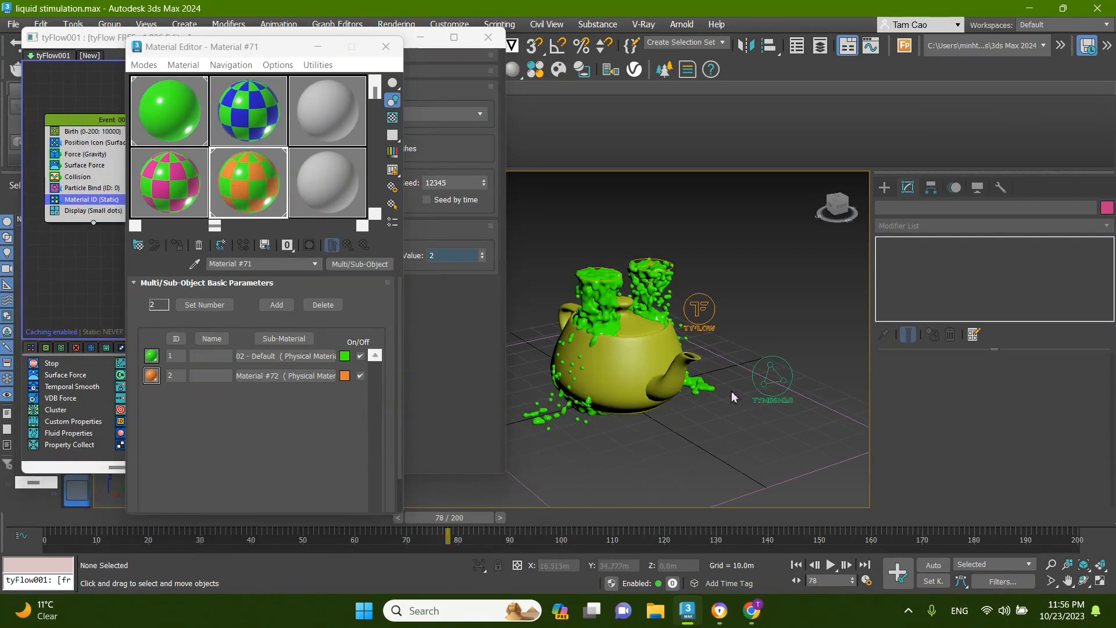
pyautogui.click(765, 395)
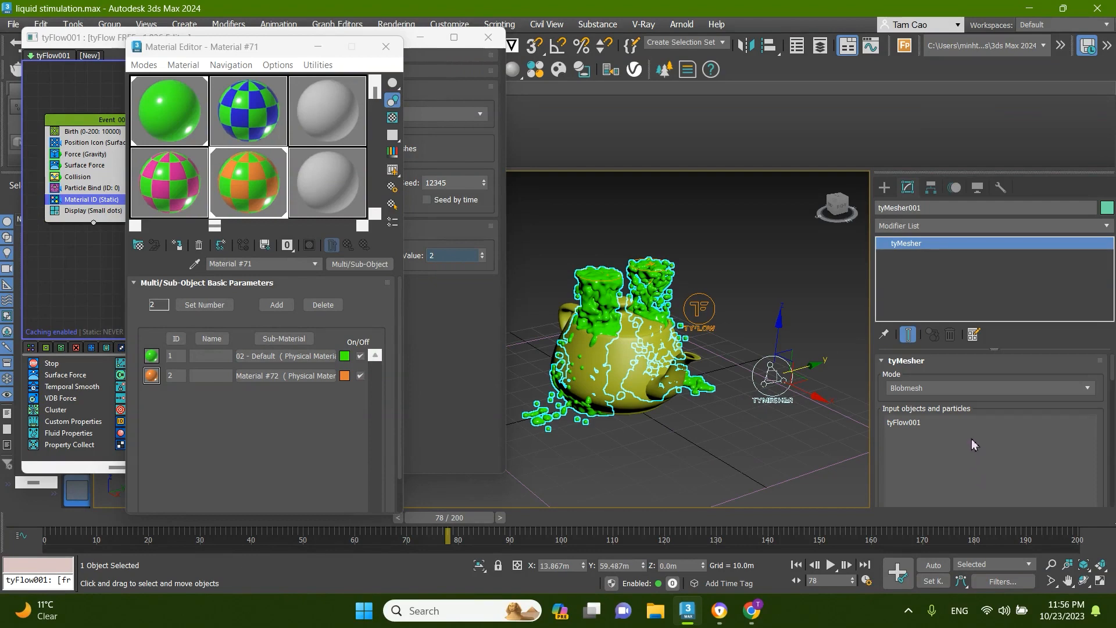
pyautogui.scroll(-10, 1017, 399)
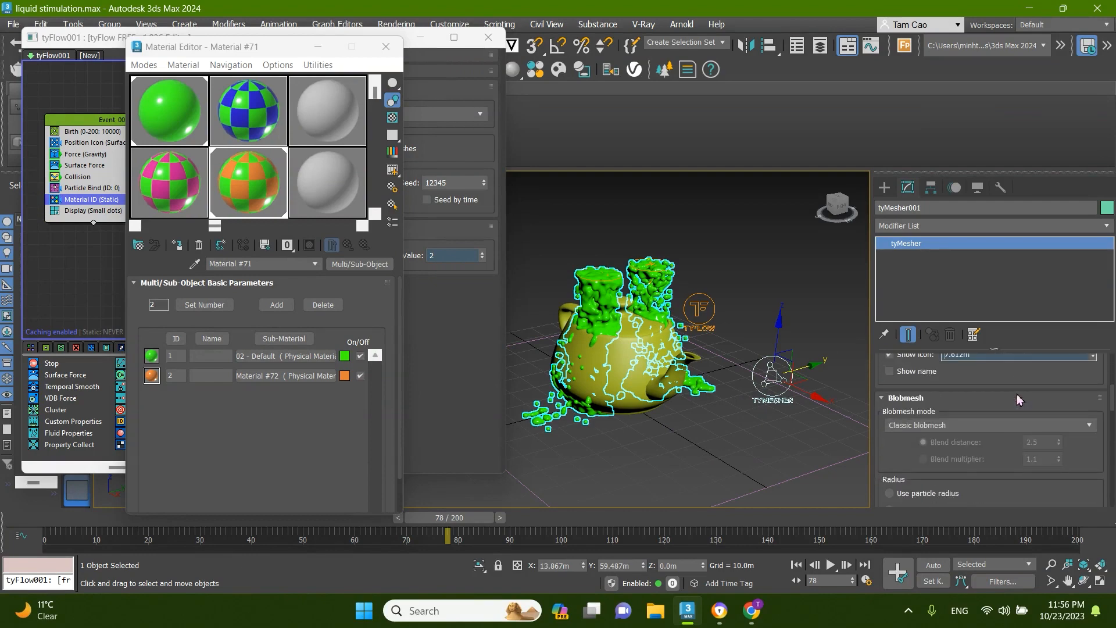
pyautogui.scroll(-10, 1017, 400)
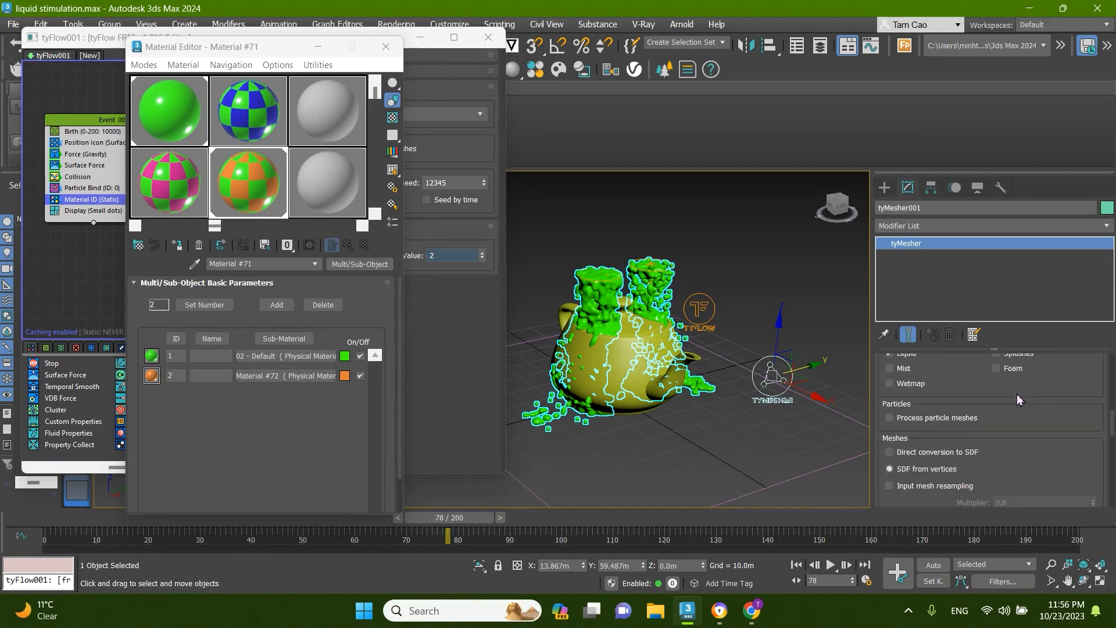
pyautogui.scroll(-4, 1017, 399)
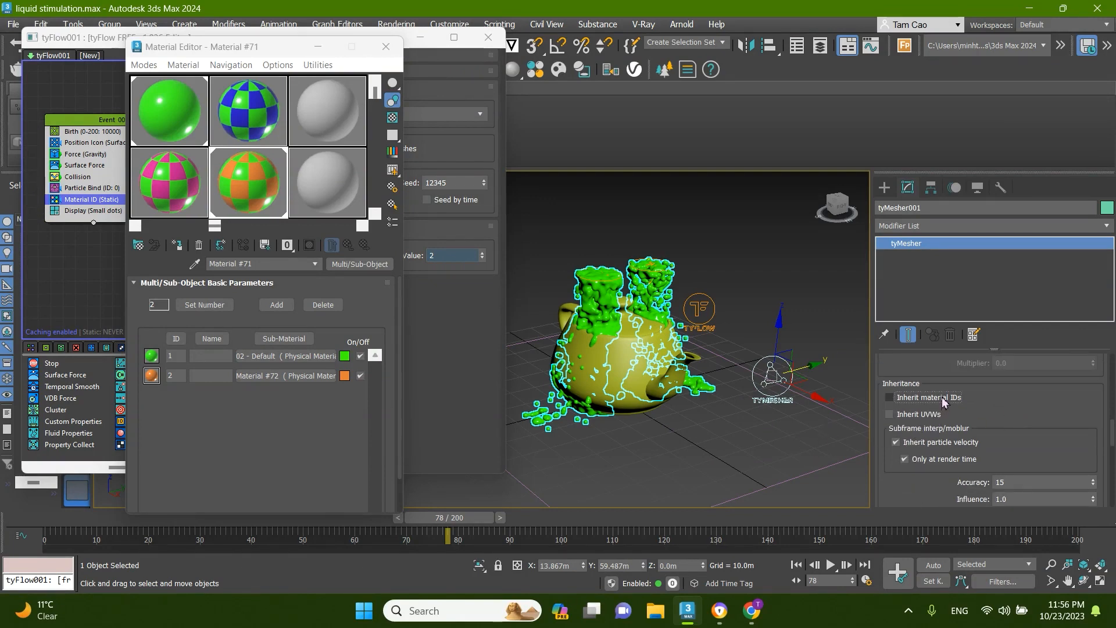
pyautogui.click(942, 400)
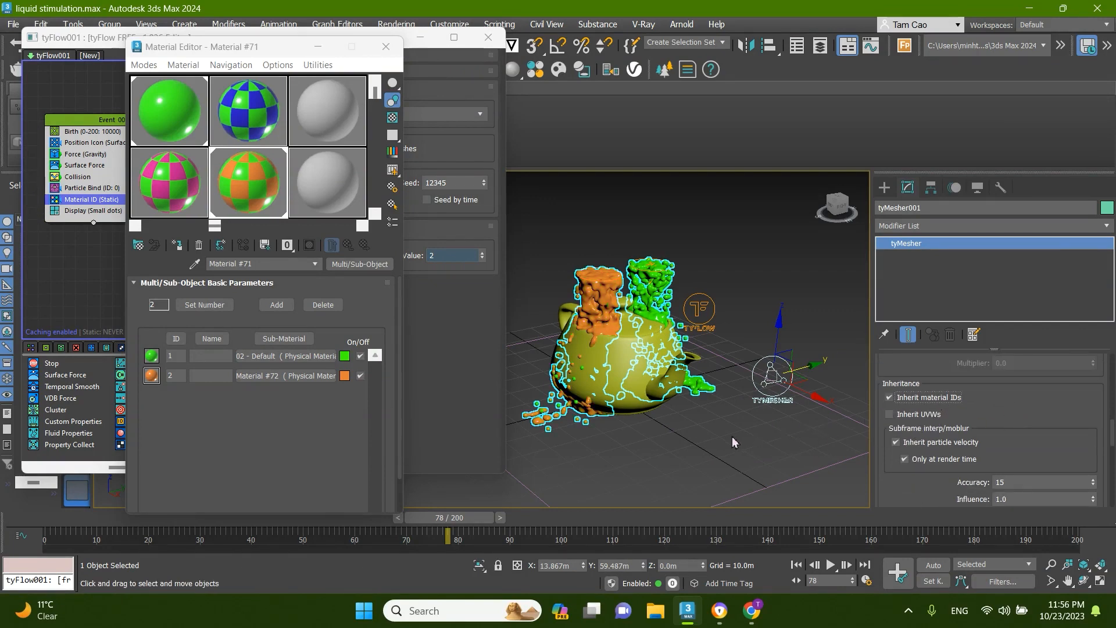
# - Play the liquid animation and minimize the Material Editor and tyFlow editor to view the two colored streams around the teapot
pyautogui.moveTo(732, 442); pyautogui.dragTo(654, 433, button='middle')
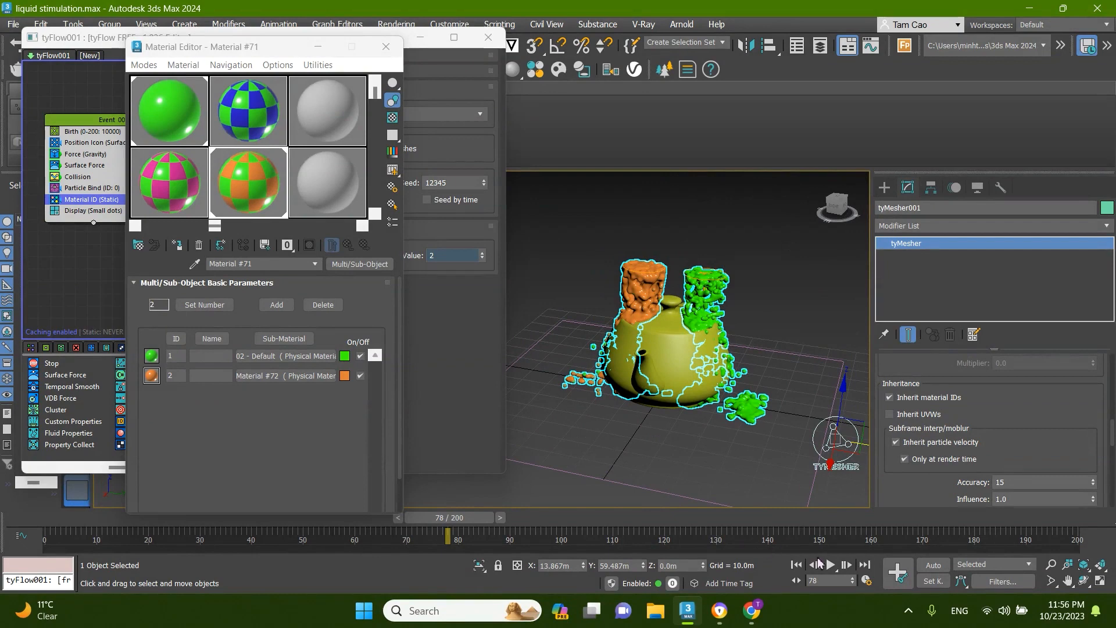
pyautogui.click(829, 564)
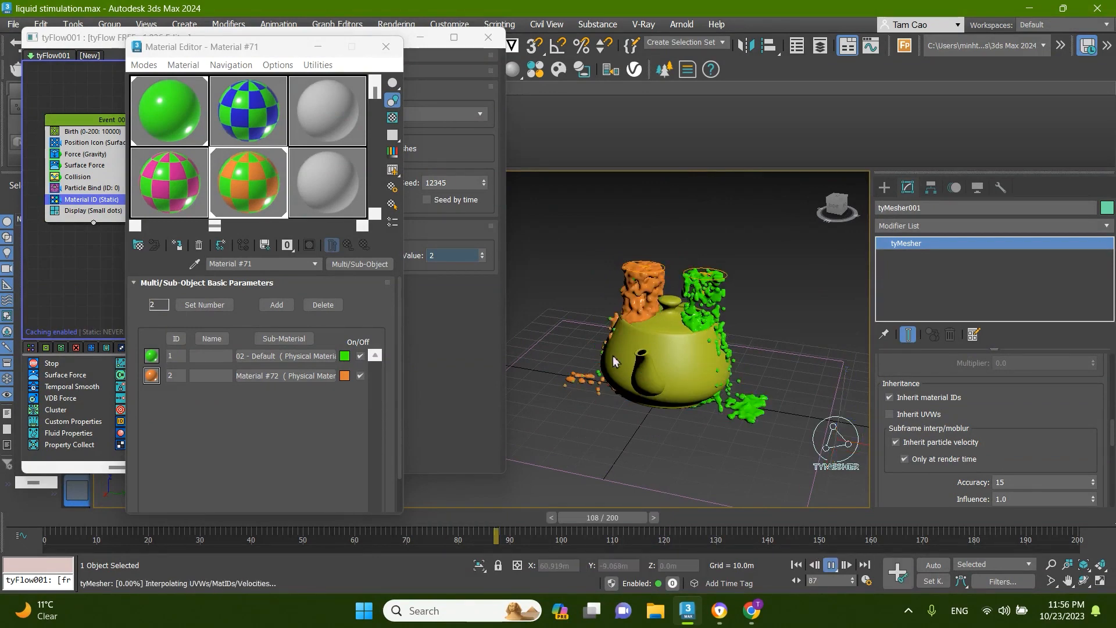
pyautogui.click(318, 46)
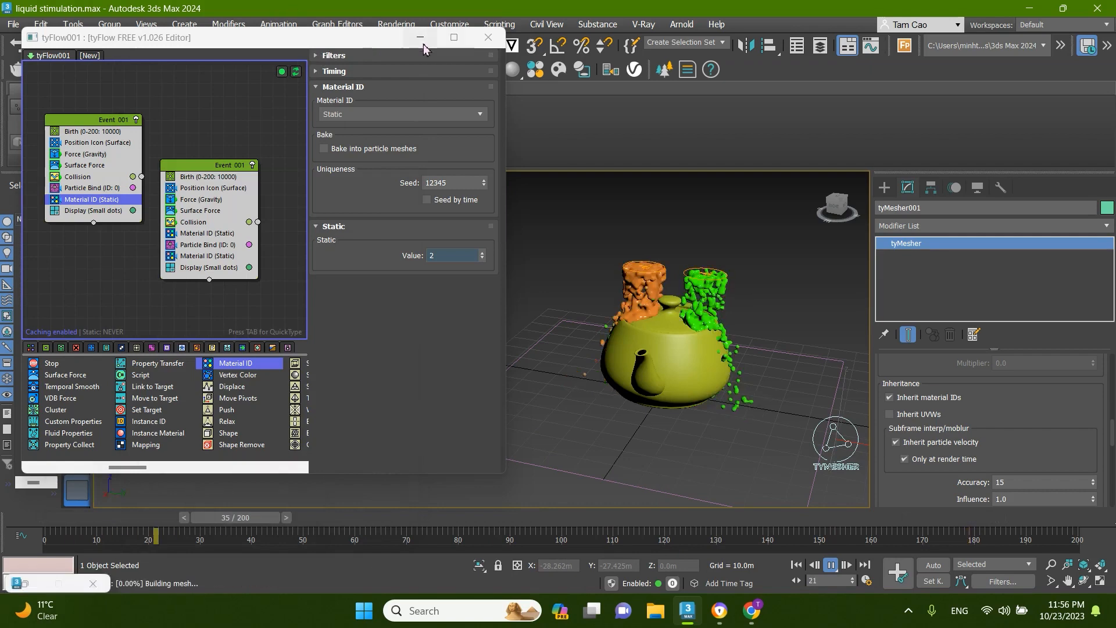
pyautogui.click(421, 40)
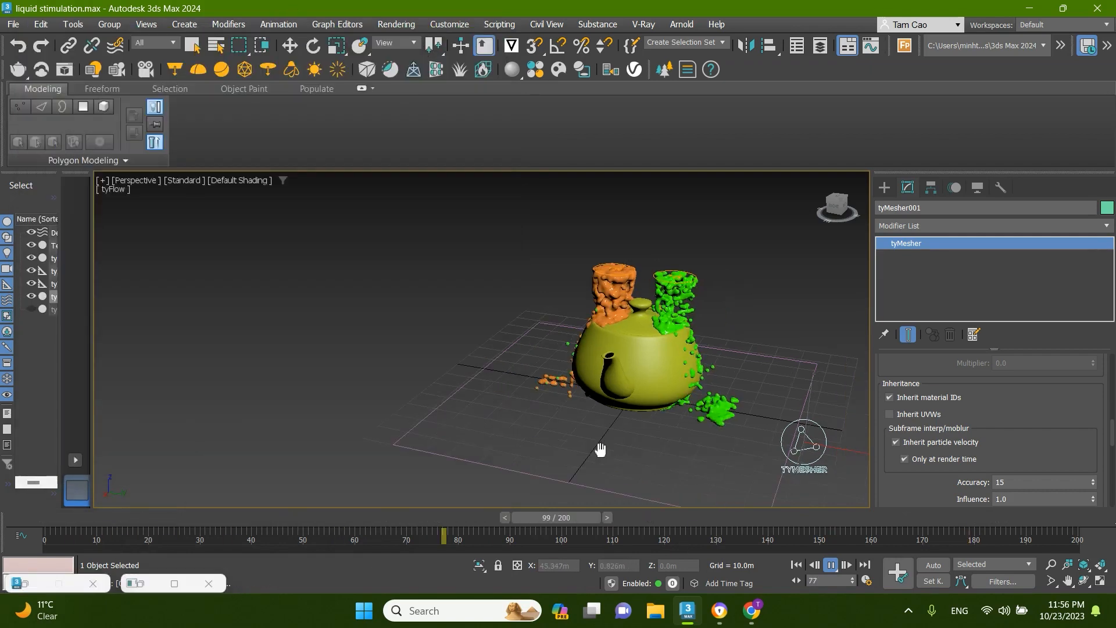
pyautogui.moveTo(621, 431); pyautogui.dragTo(646, 415, button='middle')
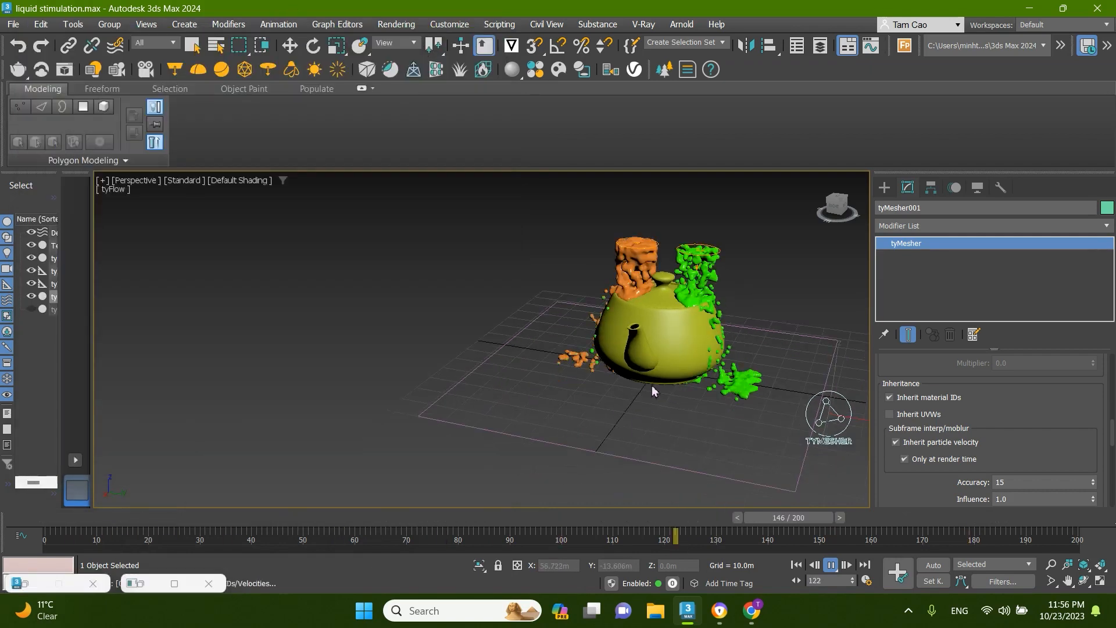